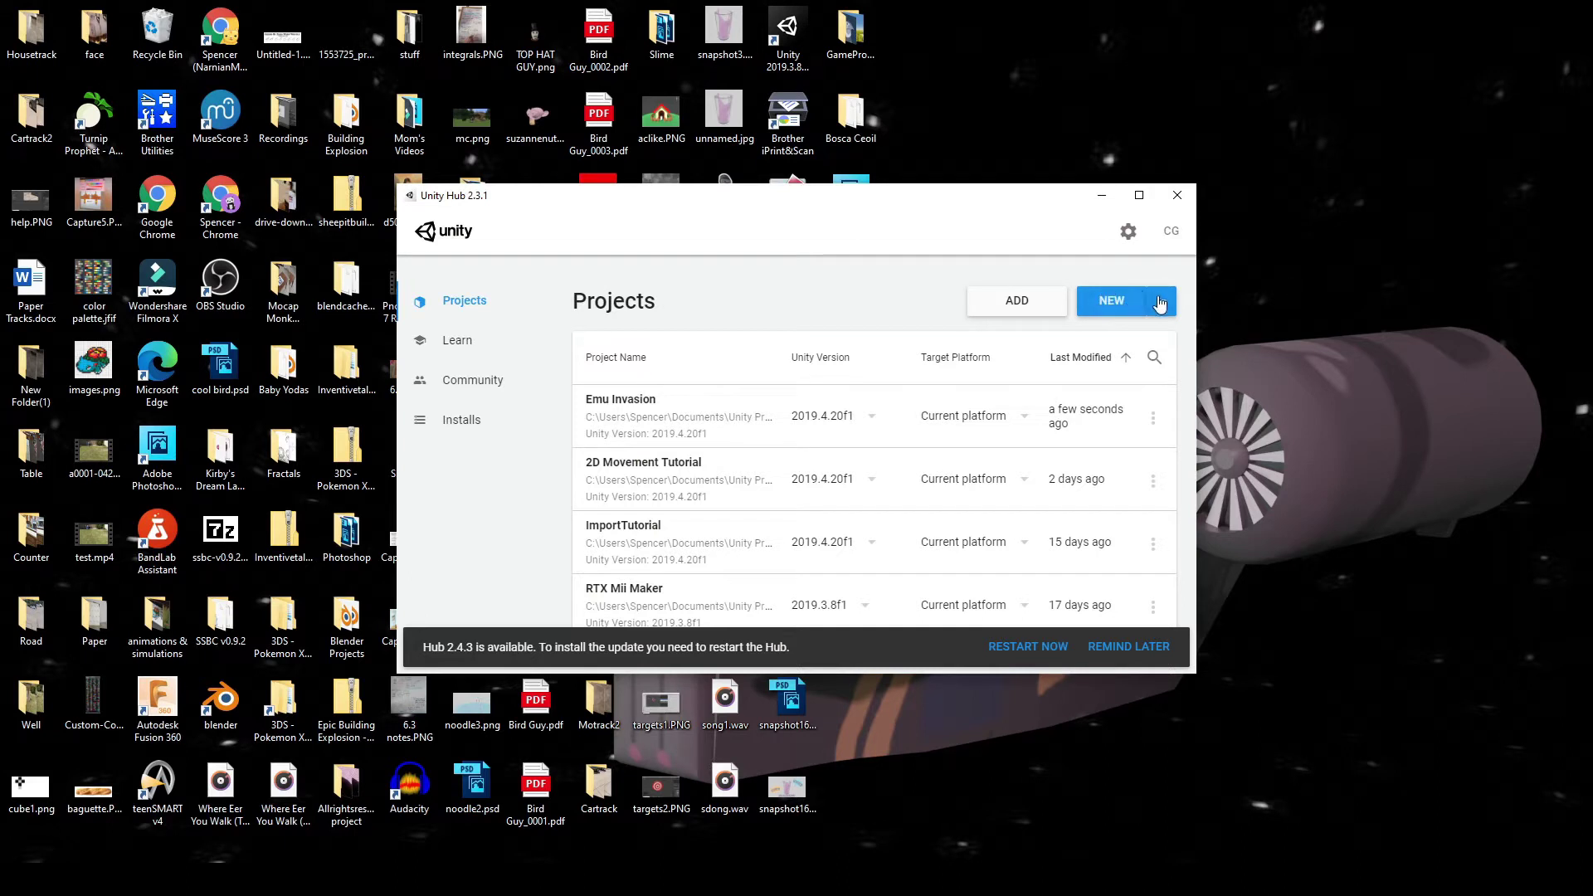
Step: Create a new Unity project named Space Invaders from the 2D template
click(1113, 303)
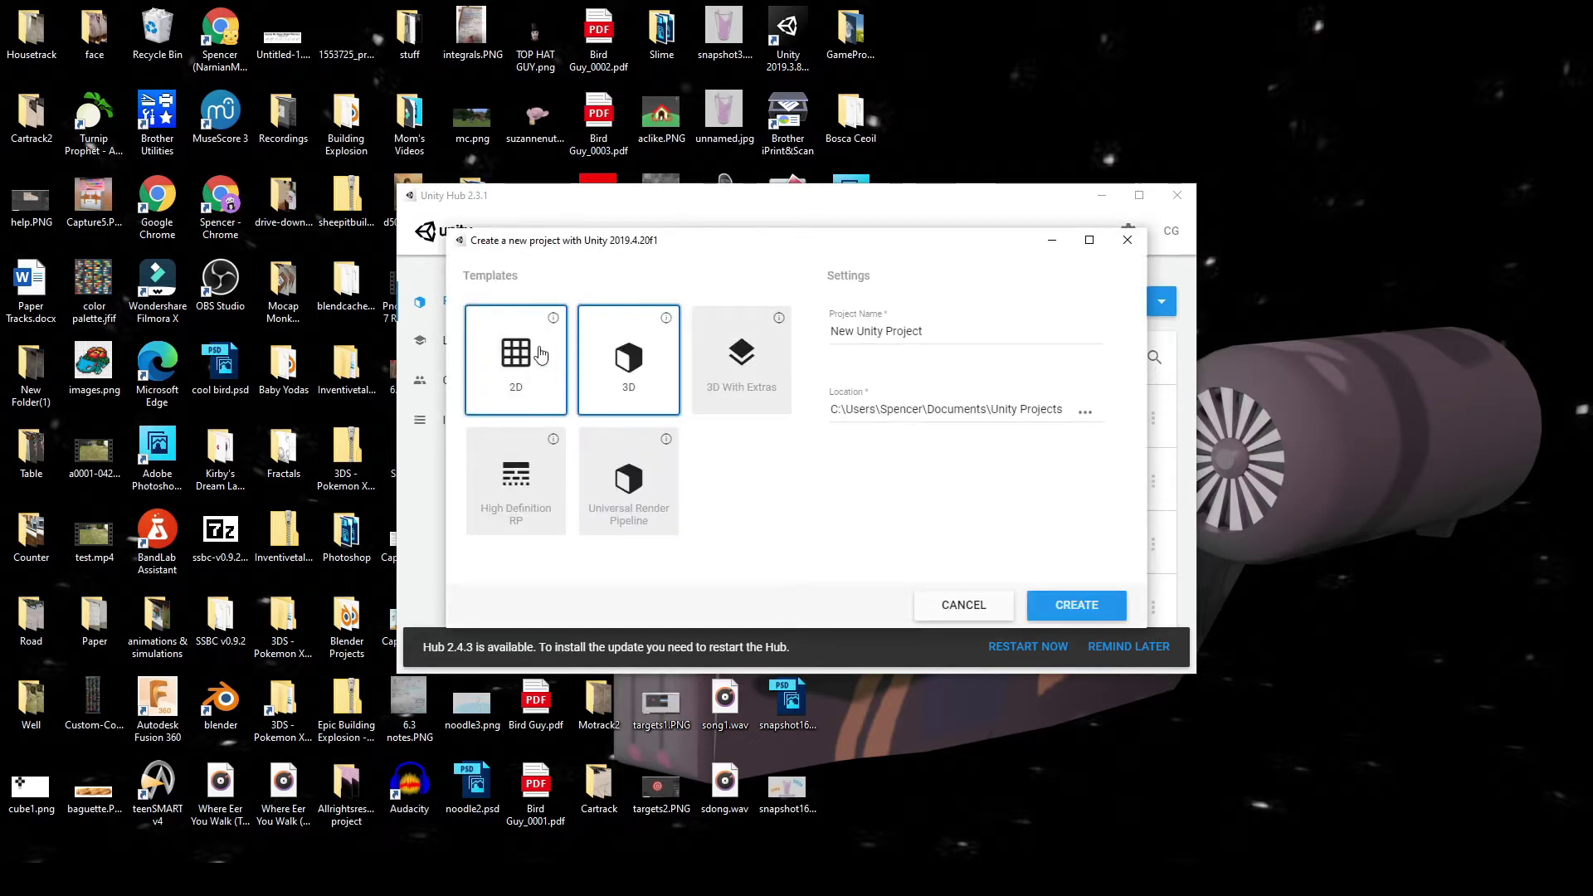
triple_click(936, 324)
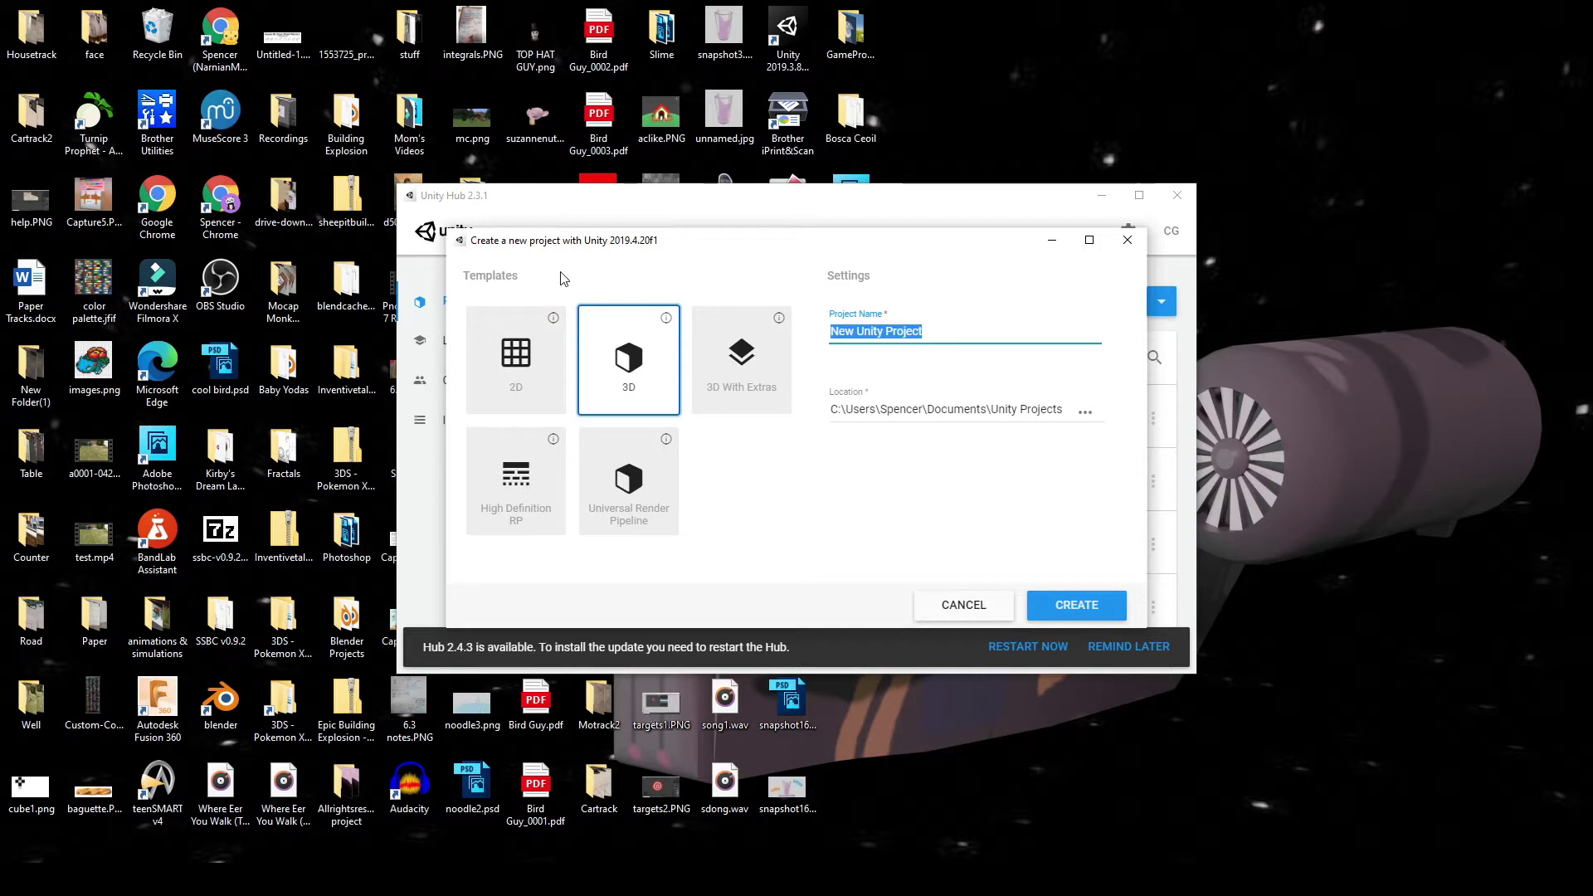
text(Space Invaders)
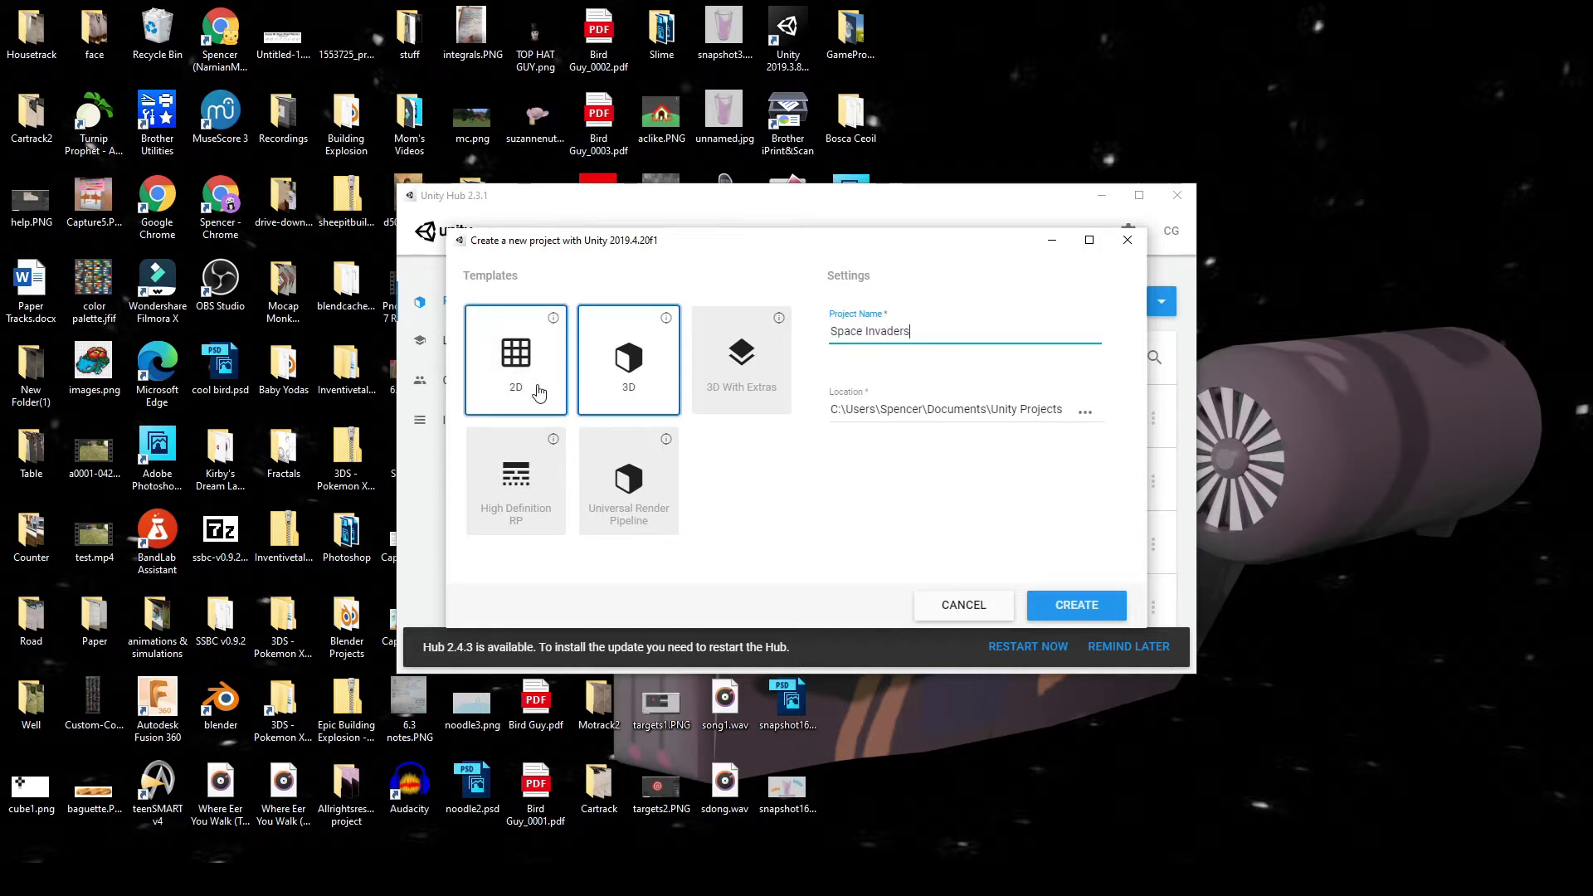
click(540, 393)
click(1076, 607)
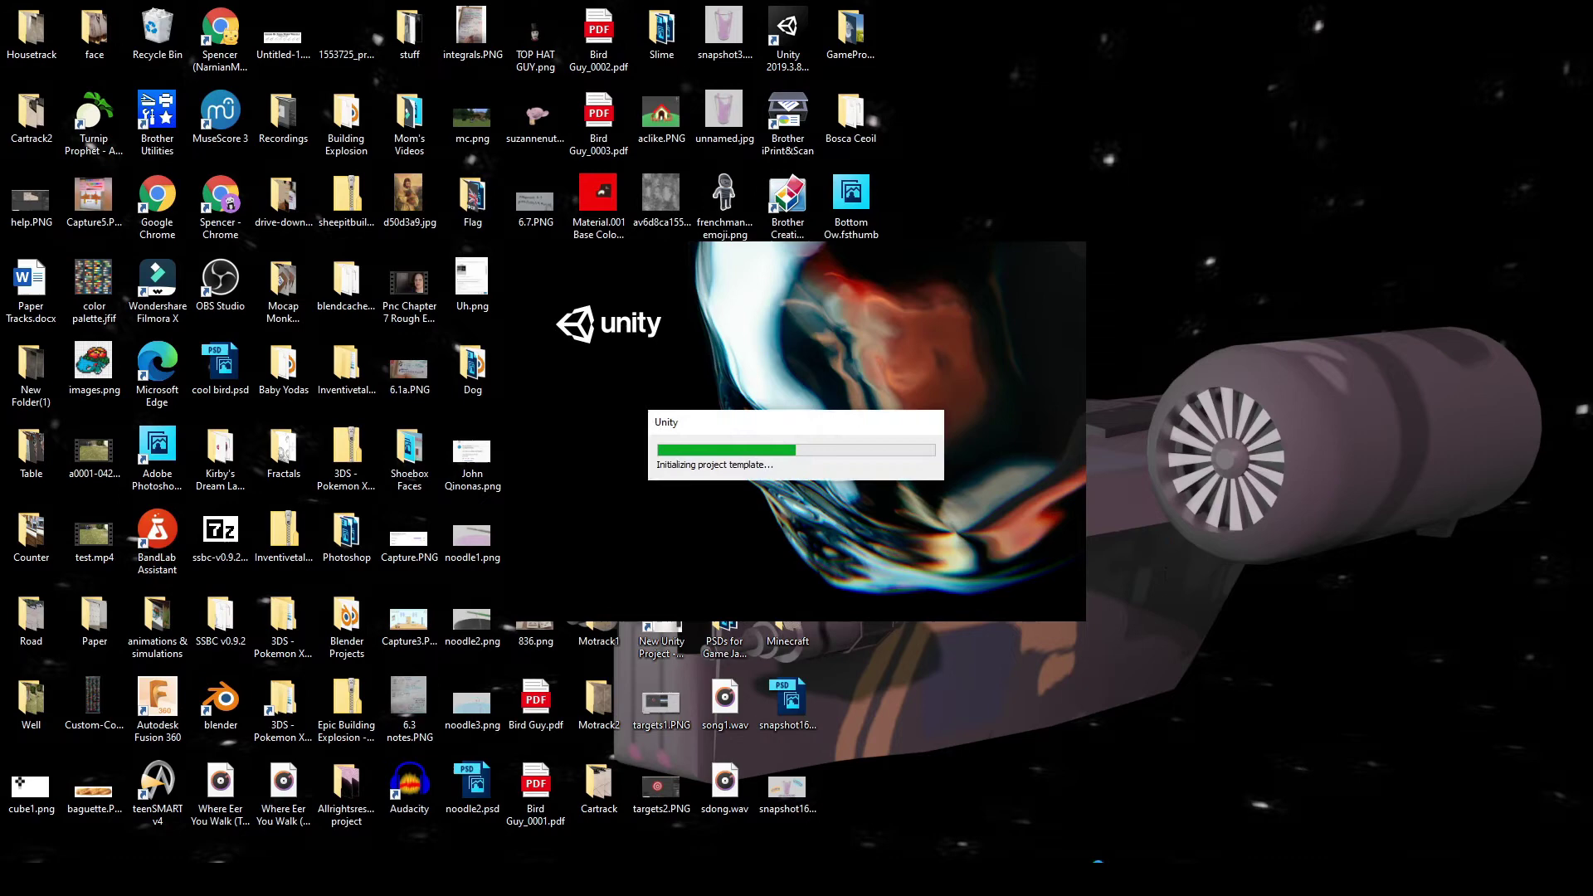
Step: Switch to Photoshop Elements and create a new document 32 pixels wide and 32 pixels high
mouse_move(1037, 880)
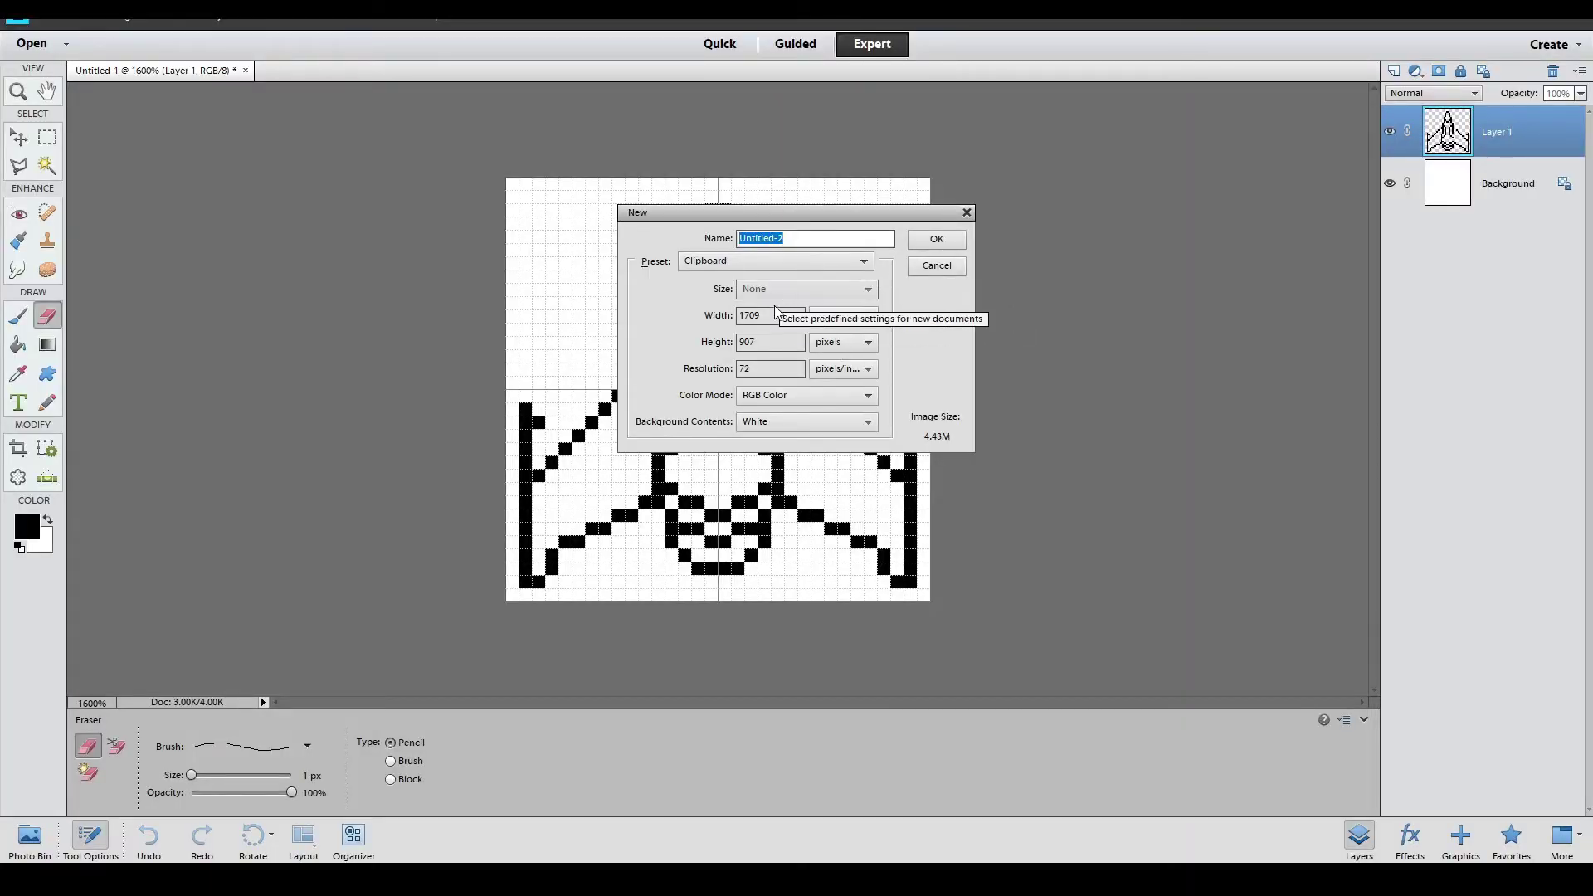
click(715, 316)
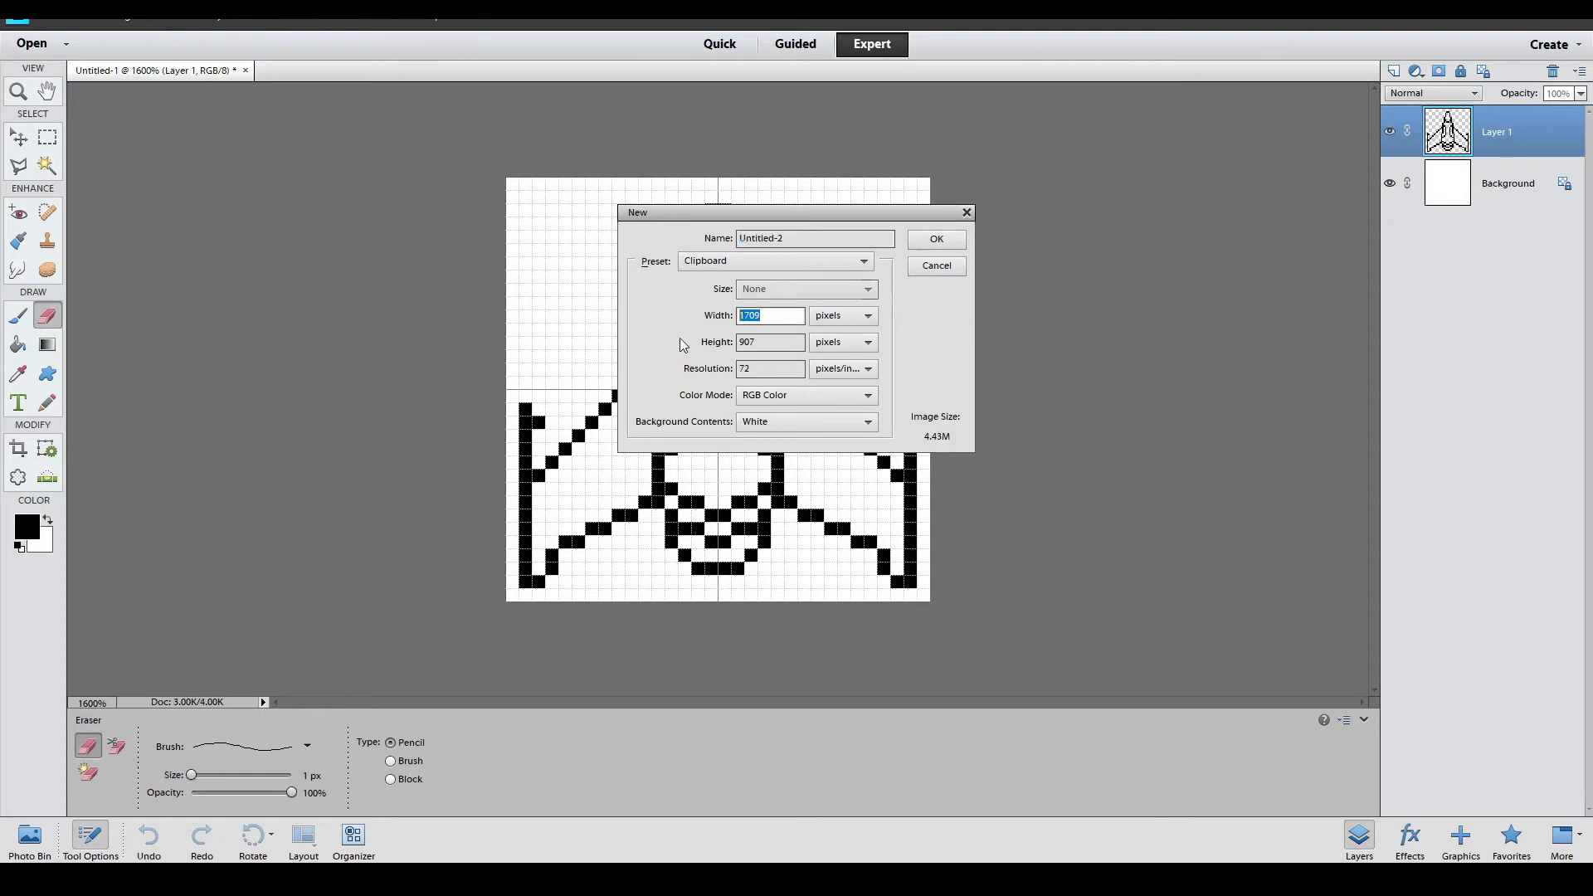
text(32)
double_click(767, 340)
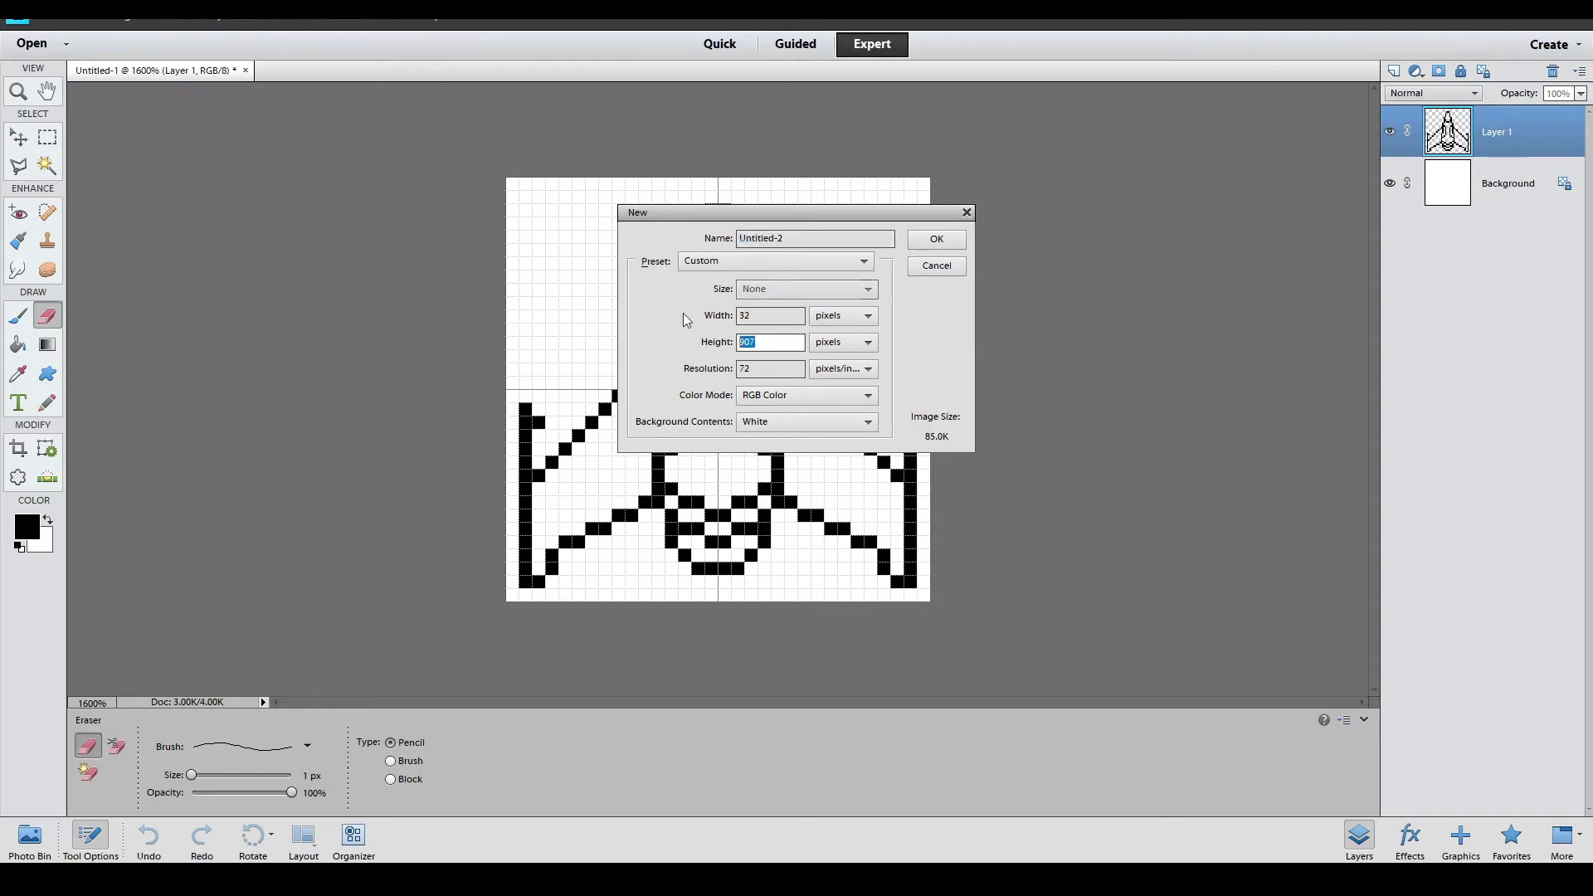
text(32)
click(938, 239)
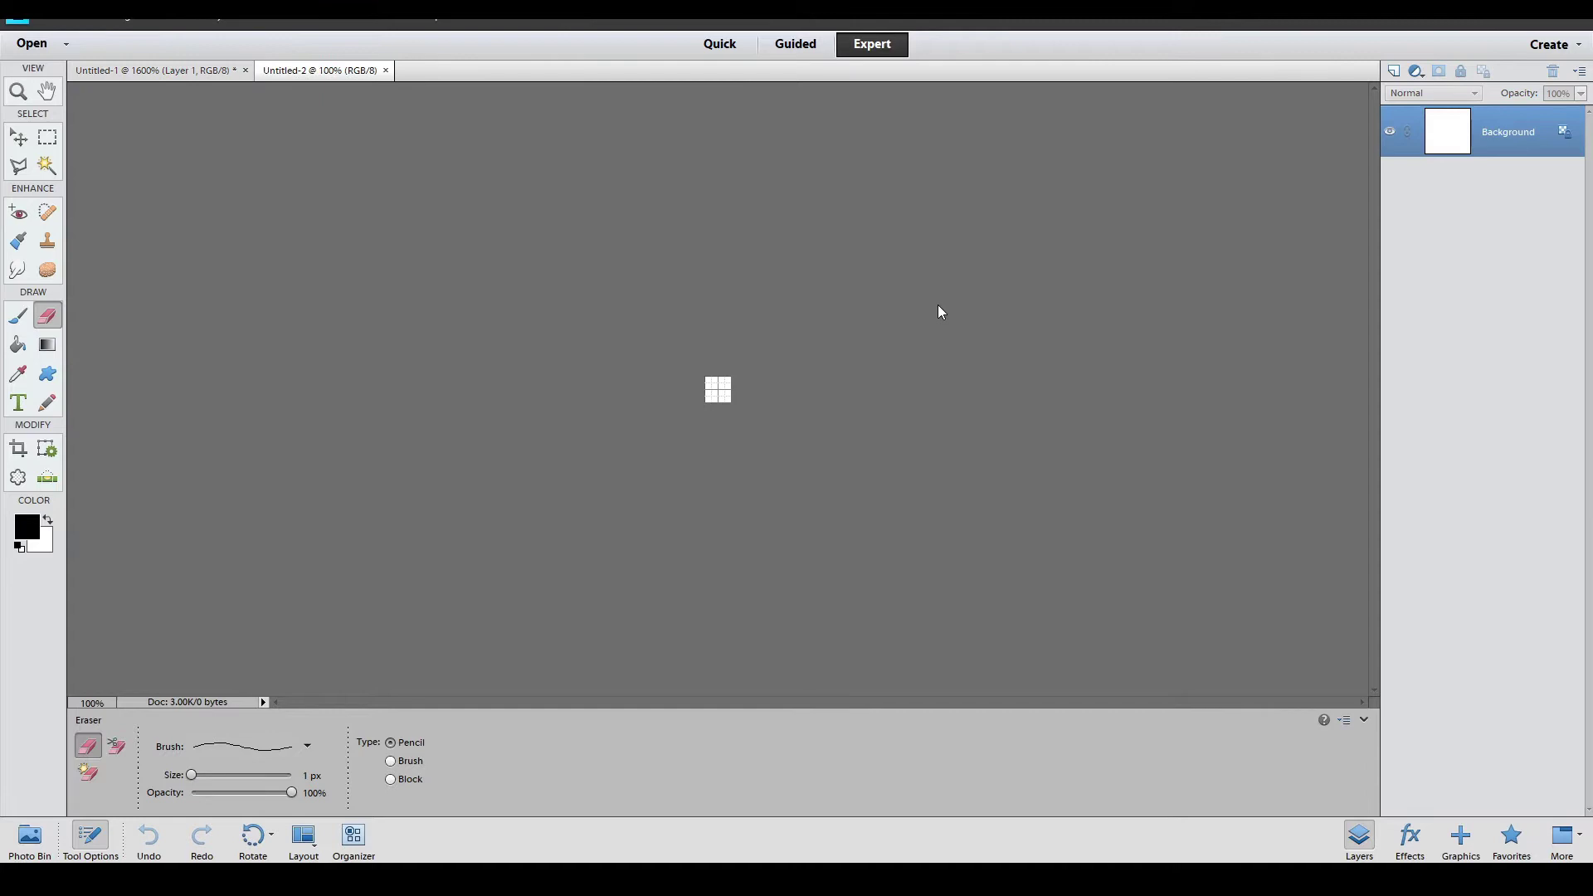
Step: With the 1 px black Pencil, draw the spaceship's narrow nose outline around the canvas centreline, near the upper edge
scroll(937, 306, up, 6)
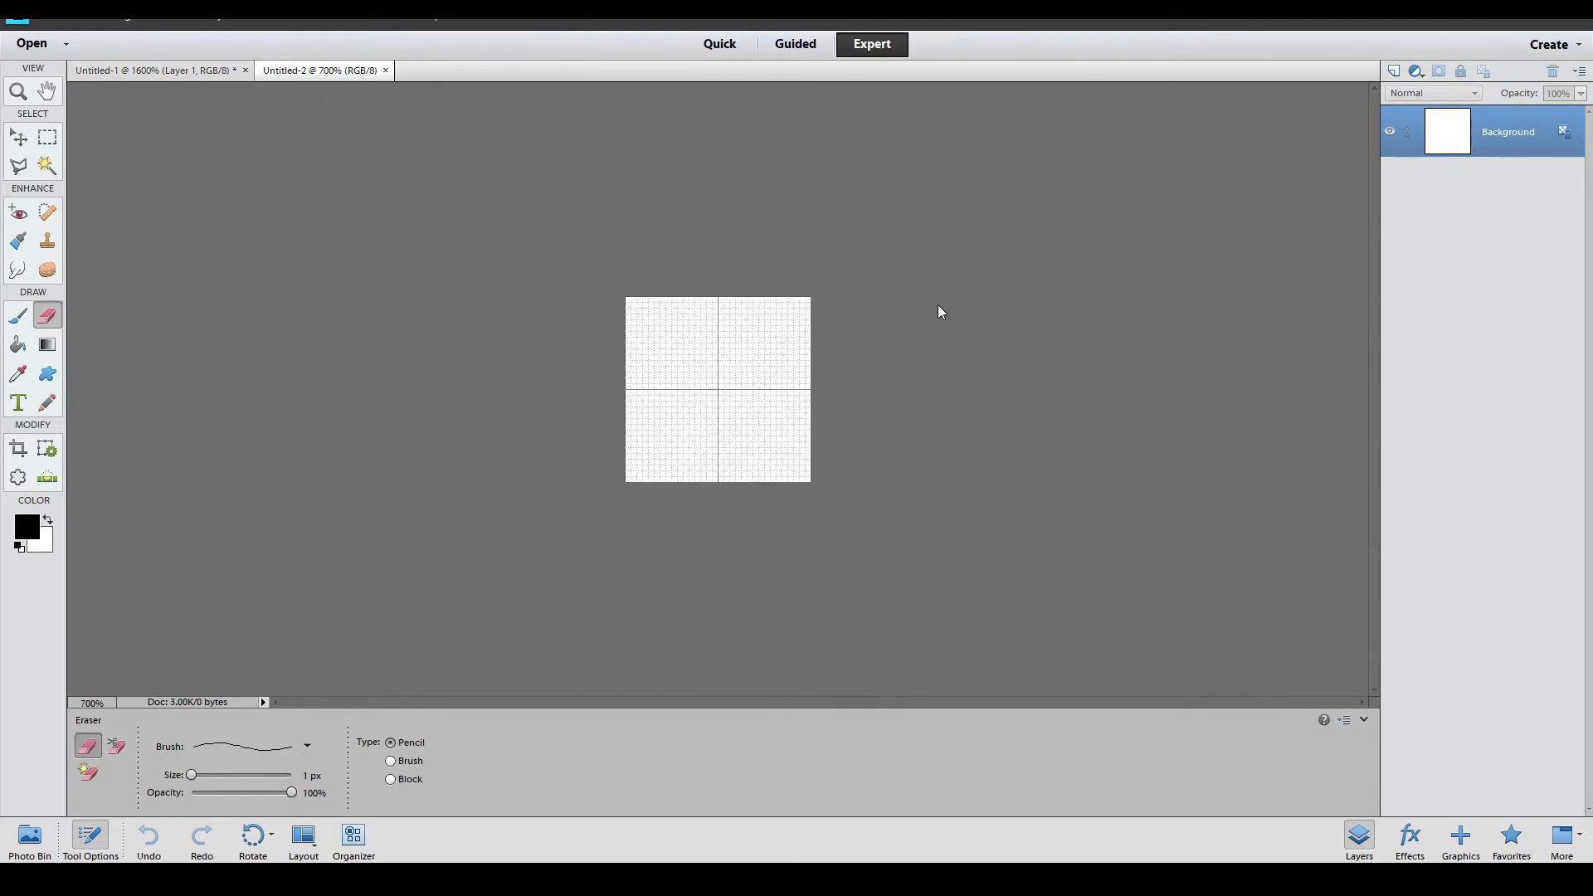
key(ctrl+equal)
key(ctrl+equal)
key(ctrl+equal)
key(ctrl+equal)
key(ctrl+equal)
key(ctrl+minus)
key(ctrl+minus)
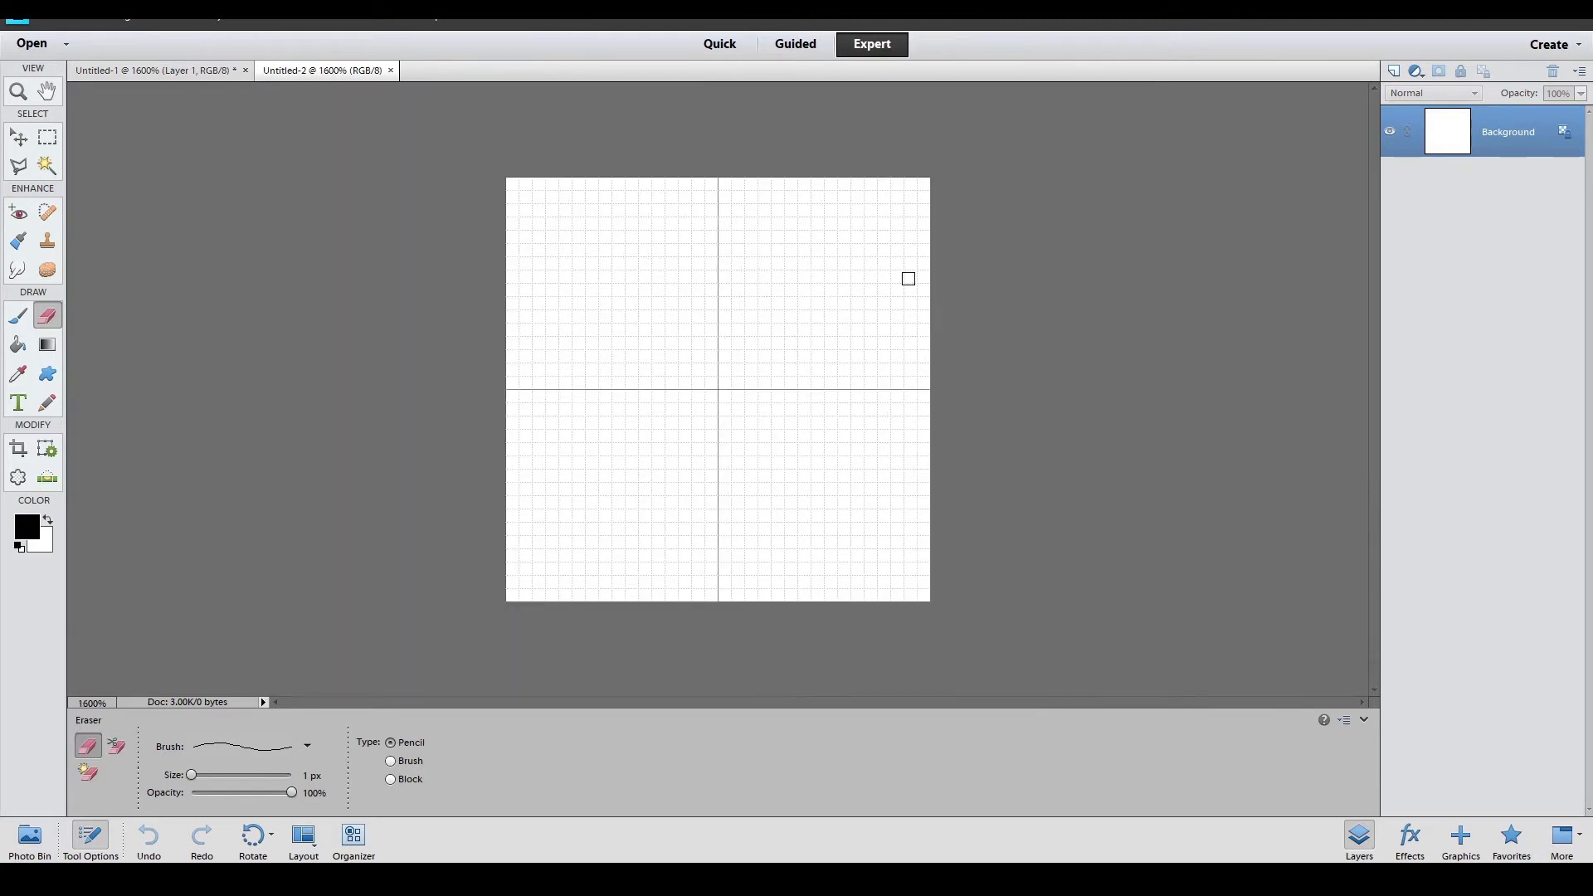
click(45, 404)
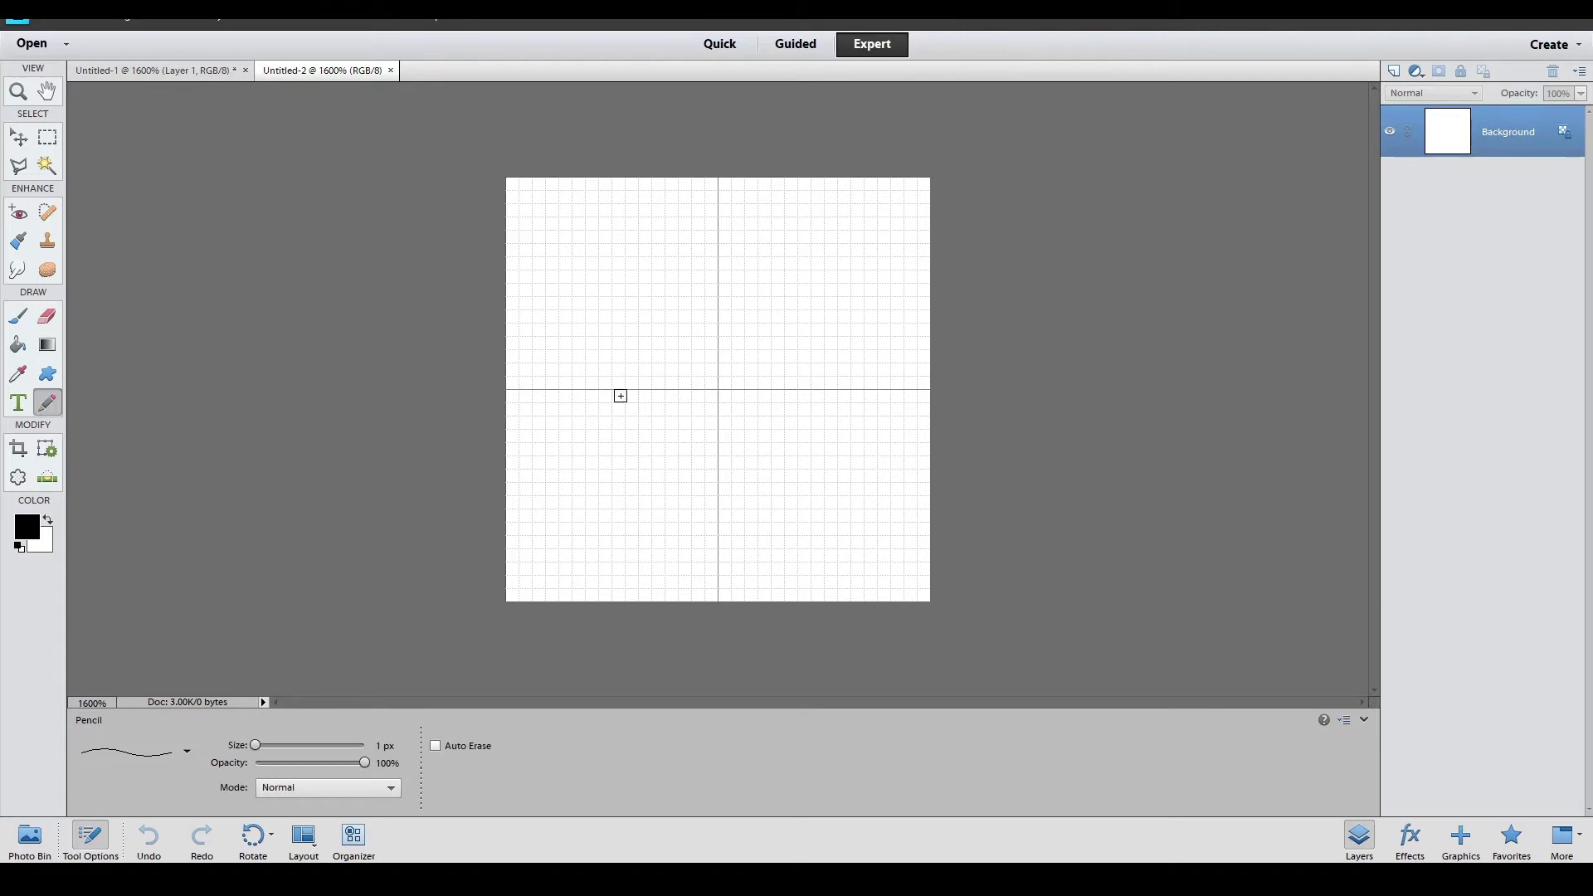
mouse_move(709, 208)
mouse_down()
mouse_move(725, 210)
mouse_move(698, 250)
mouse_move(738, 250)
mouse_move(684, 317)
mouse_up()
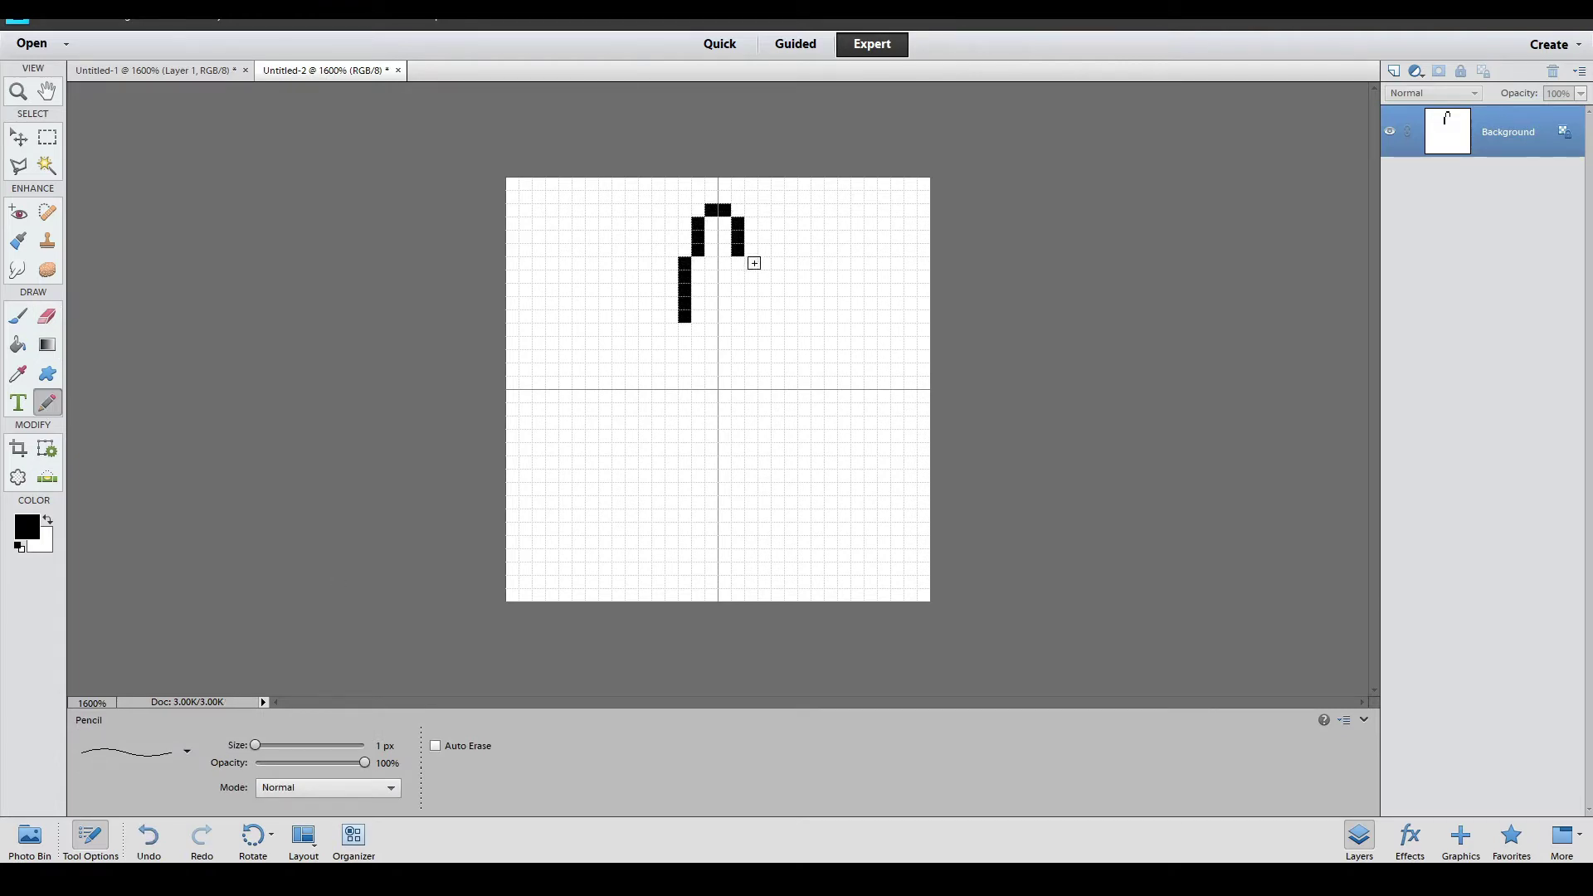
drag(754, 264, 764, 265)
key(ctrl+z)
drag(751, 264, 751, 319)
Step: Extend both hull sides downward symmetrically and close them with a tapered, rounded tail
drag(672, 328, 672, 424)
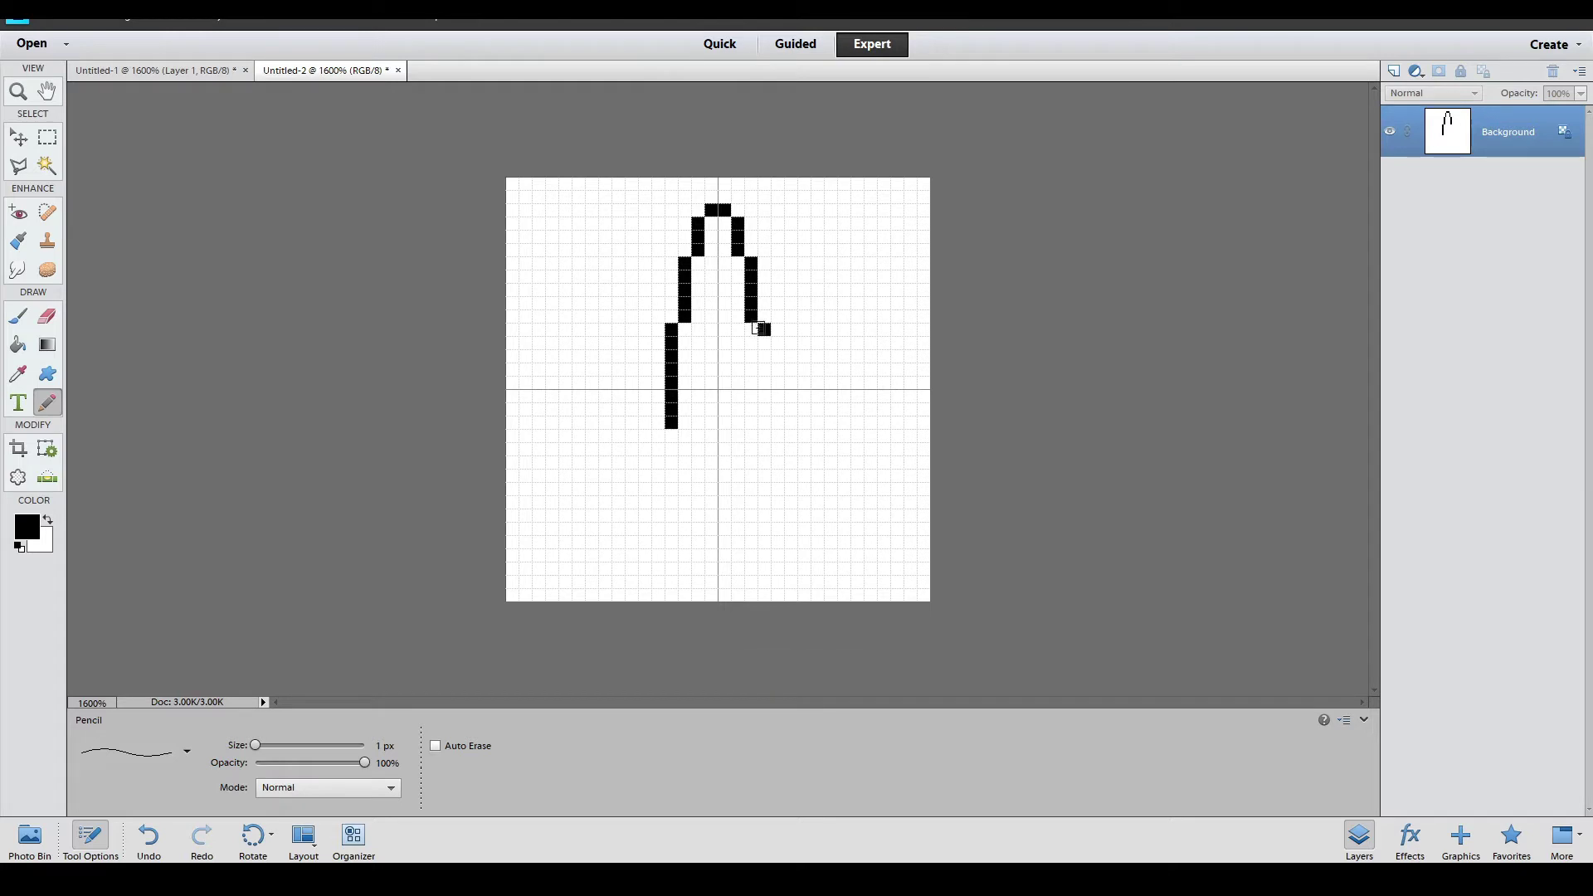
drag(758, 329, 760, 411)
drag(672, 432, 671, 449)
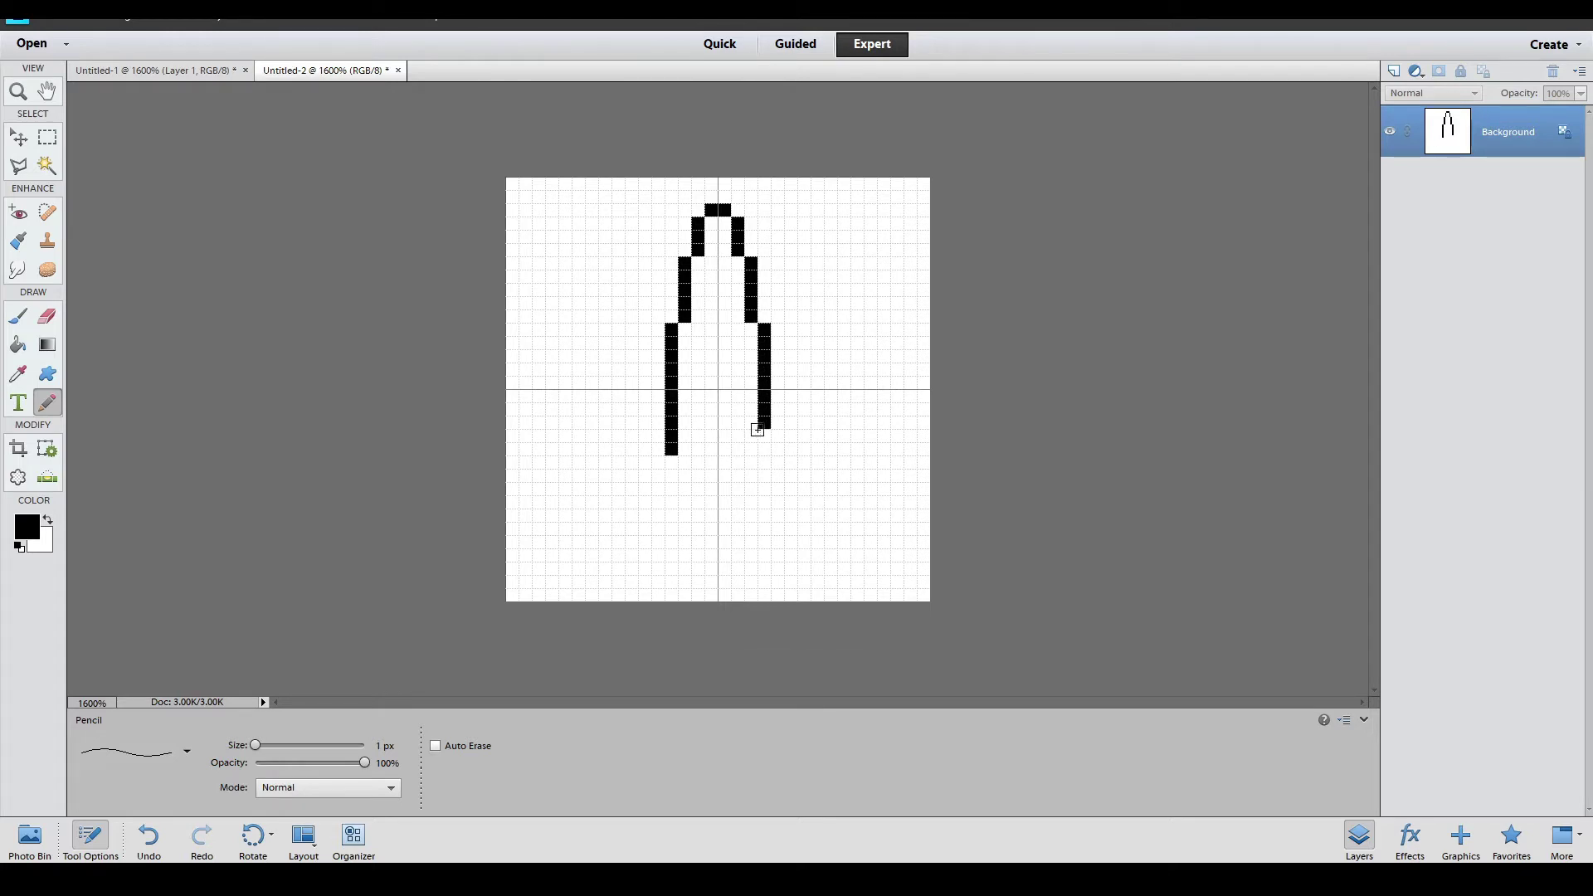
mouse_move(764, 432)
mouse_down()
mouse_move(763, 449)
mouse_move(680, 474)
mouse_move(681, 501)
mouse_up()
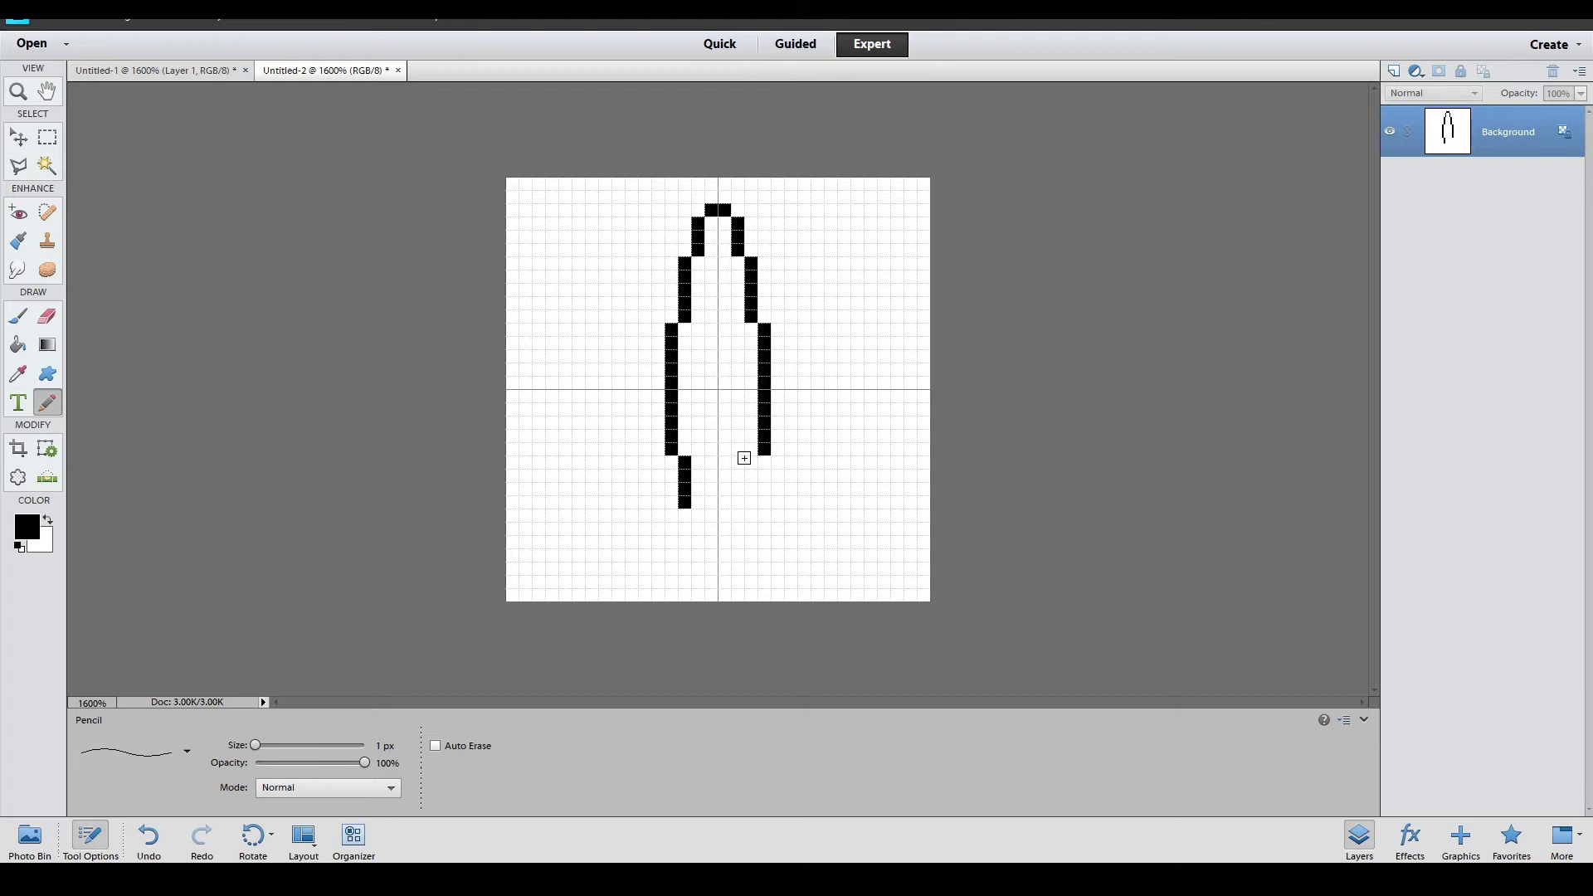
drag(750, 461, 750, 501)
drag(696, 516, 737, 528)
drag(725, 541, 711, 541)
Step: Draw the crossing pixel lines inside the lower hull that separate the body from the engine
click(683, 448)
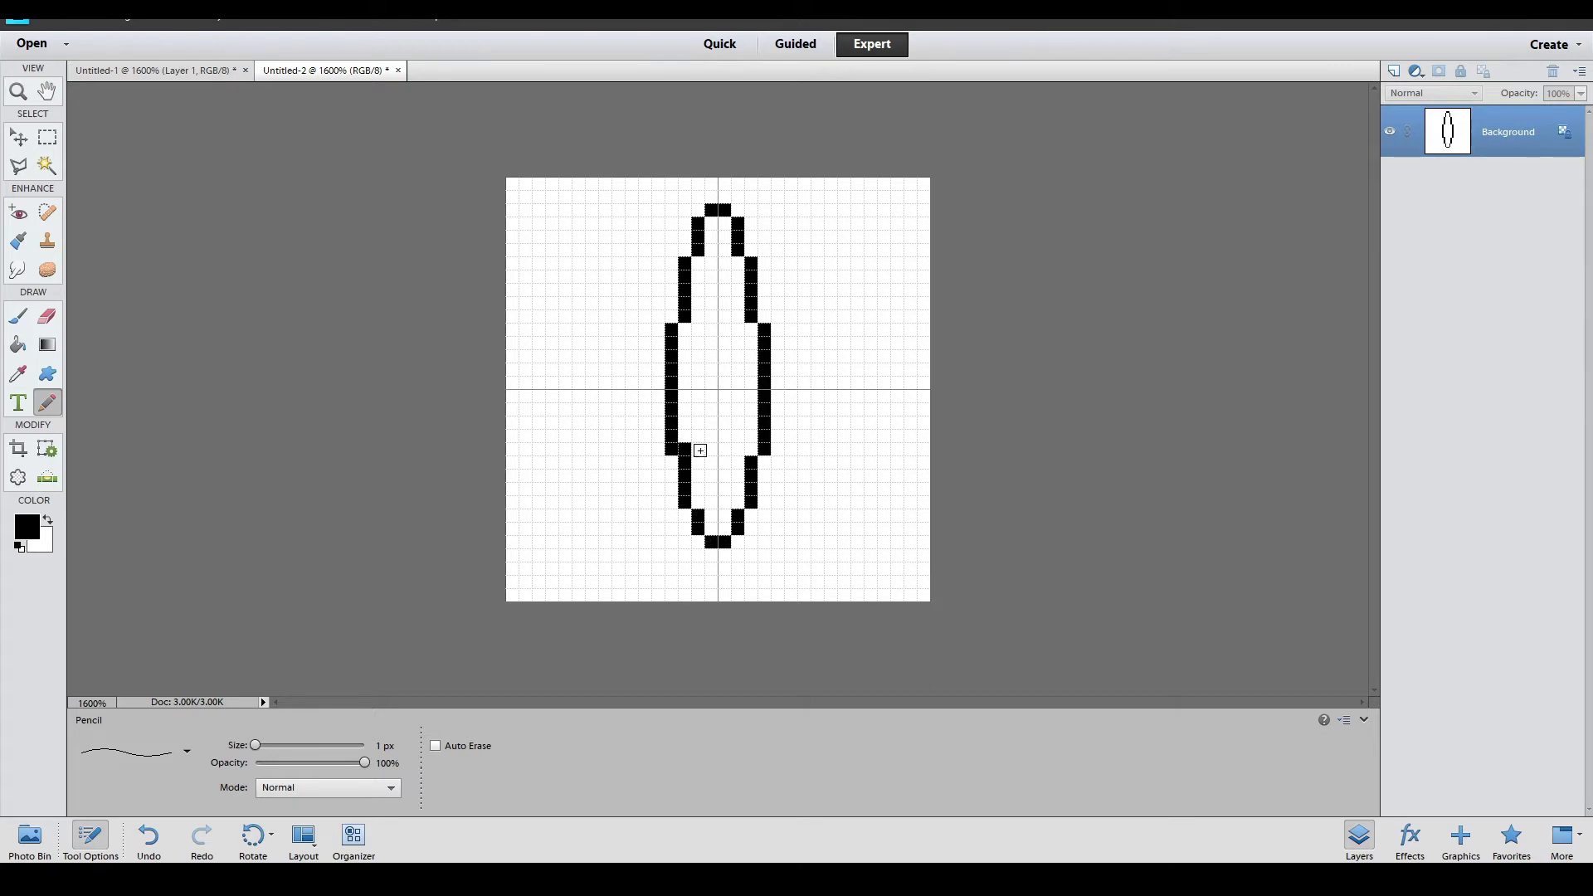
mouse_move(697, 462)
mouse_down()
mouse_move(733, 475)
mouse_move(711, 461)
mouse_up()
key(ctrl+z)
key(ctrl+z)
drag(722, 472, 740, 475)
click(697, 474)
key(ctrl+z)
key(ctrl+z)
click(725, 464)
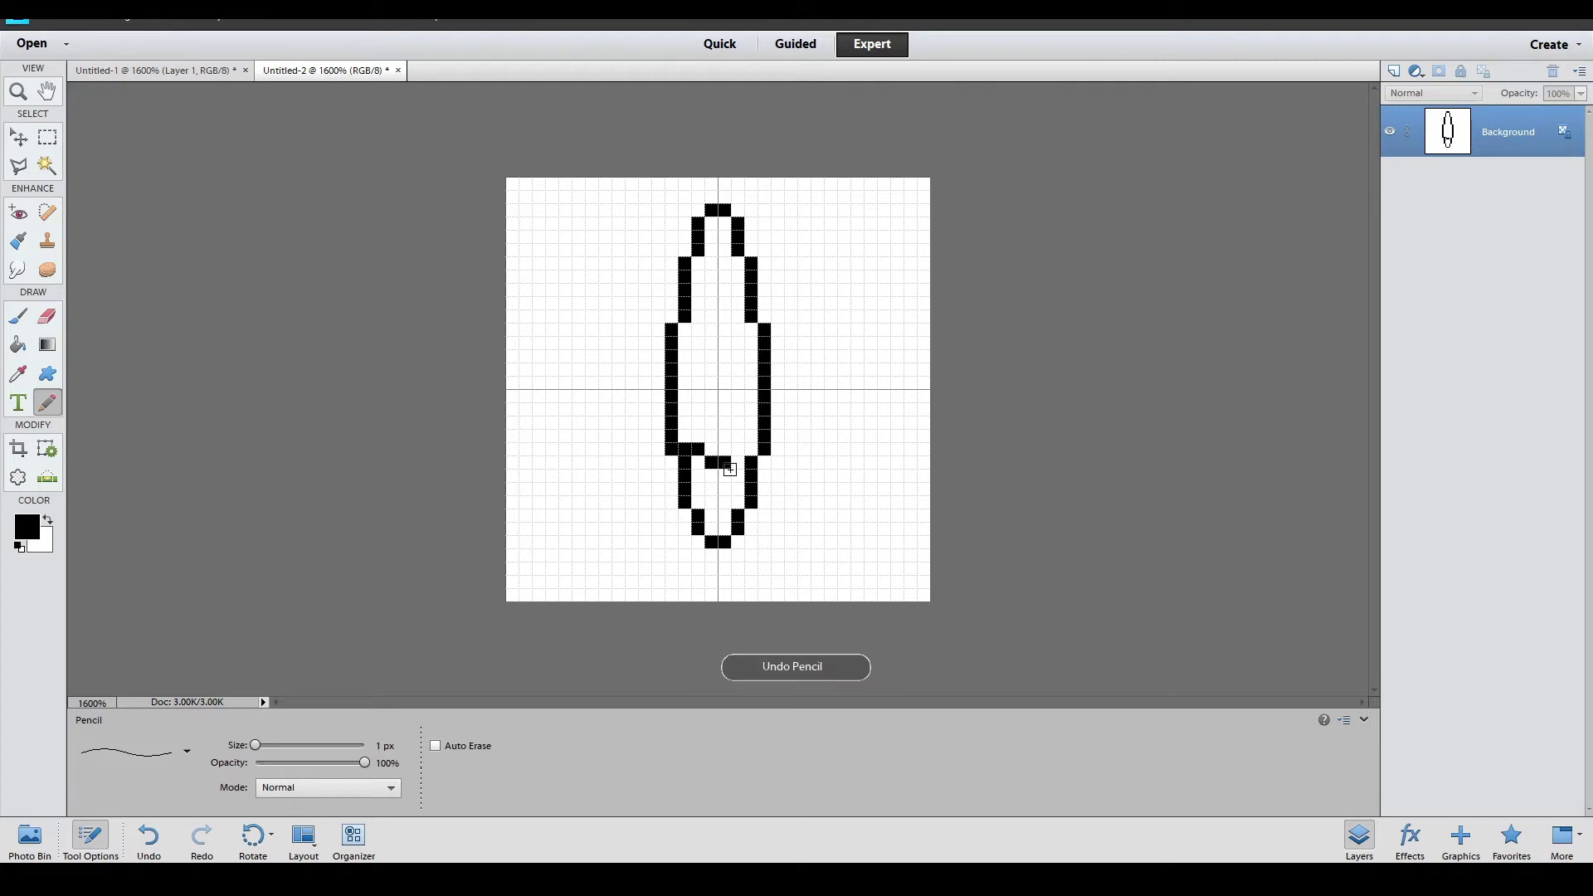
click(738, 476)
click(698, 476)
click(738, 449)
Step: Draw the left wing outline with a diagonal leading edge, a vertical wingtip bar and a stepped trailing edge reaching the hull
mouse_move(668, 336)
mouse_down()
mouse_move(525, 469)
mouse_move(516, 555)
mouse_move(545, 556)
mouse_move(606, 512)
mouse_up()
key(ctrl+z)
key(ctrl+z)
drag(615, 501, 641, 498)
key(ctrl+z)
drag(615, 501, 667, 473)
key(ctrl+z)
key(ctrl+z)
key(ctrl+z)
key(ctrl+z)
key(ctrl+z)
key(ctrl+z)
key(ctrl+z)
key(ctrl+z)
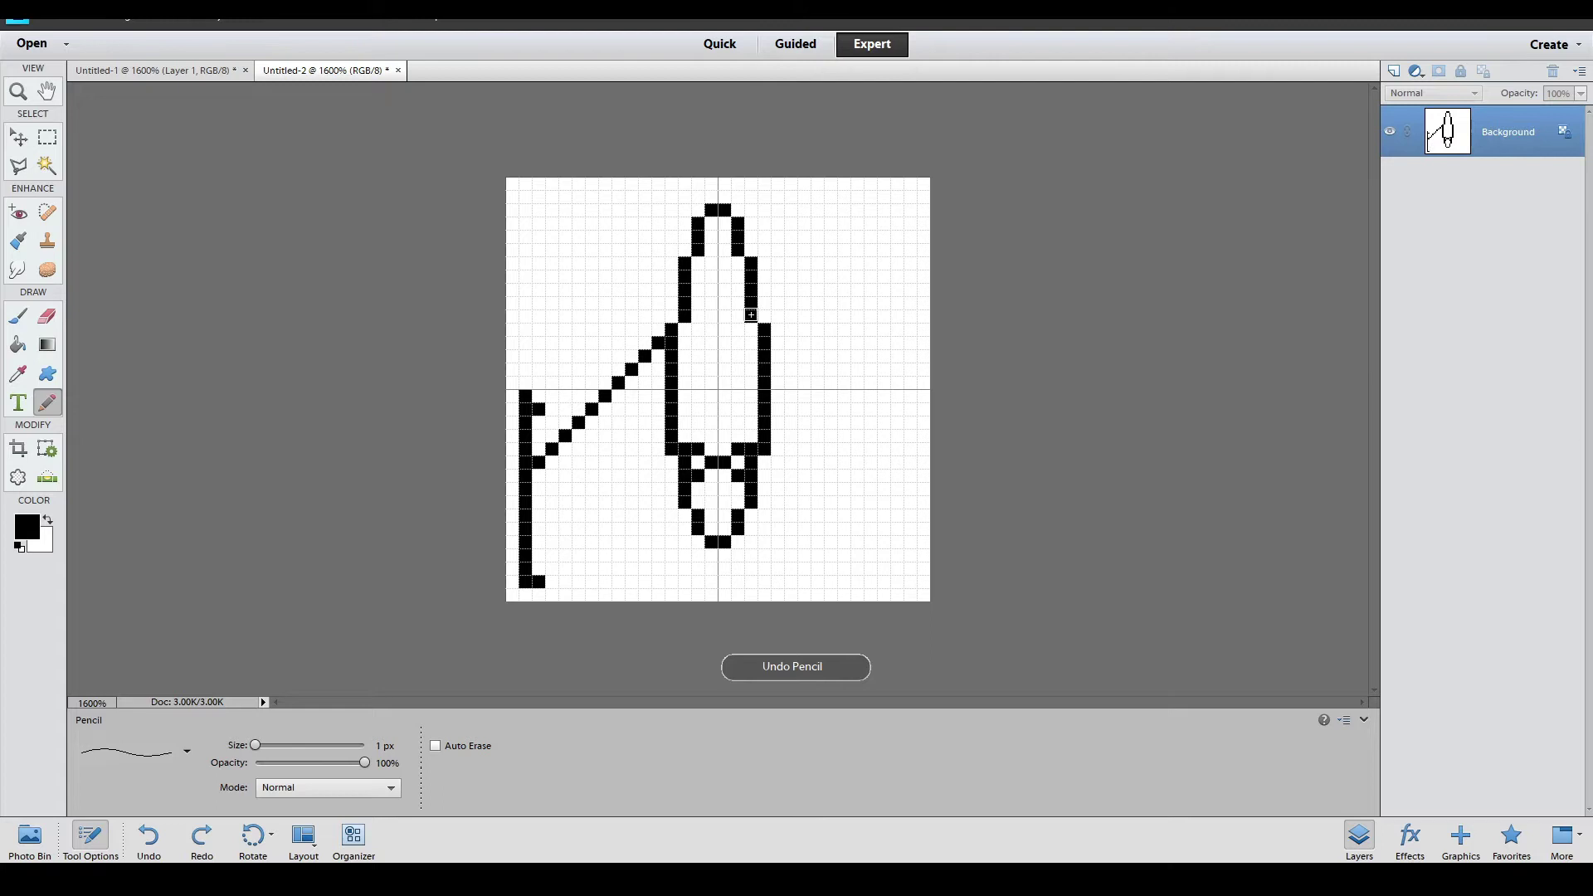
mouse_move(676, 288)
mouse_down()
mouse_move(561, 391)
mouse_move(525, 356)
mouse_move(534, 519)
mouse_move(552, 486)
mouse_move(660, 448)
mouse_up()
key(ctrl+z)
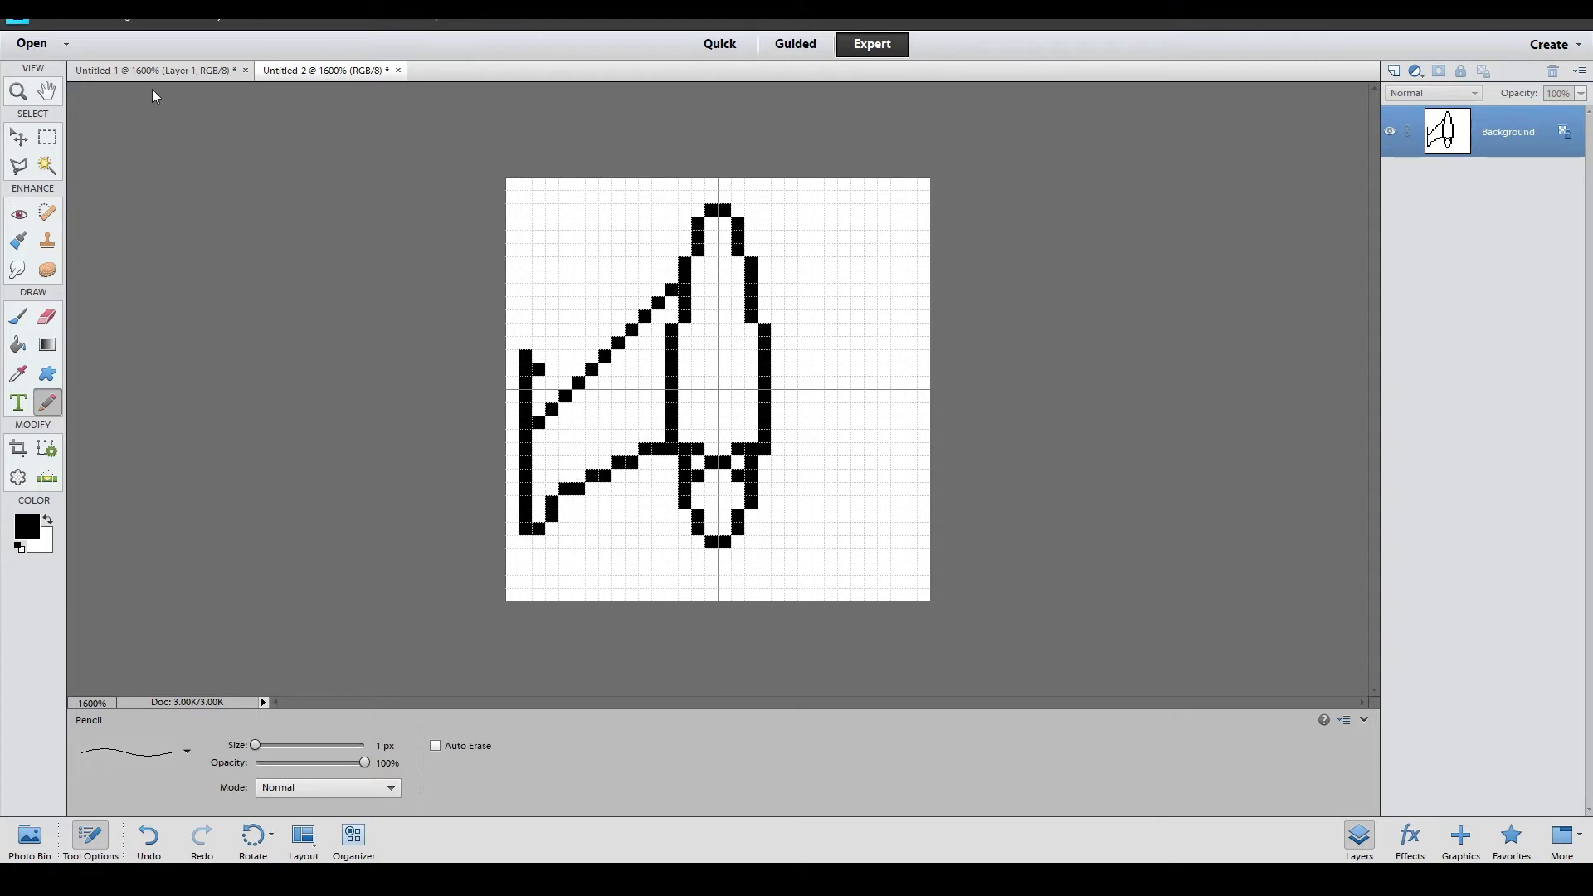
Step: Move the tail section down two pixels and redraw the missing pixels in both hull sides
key(m)
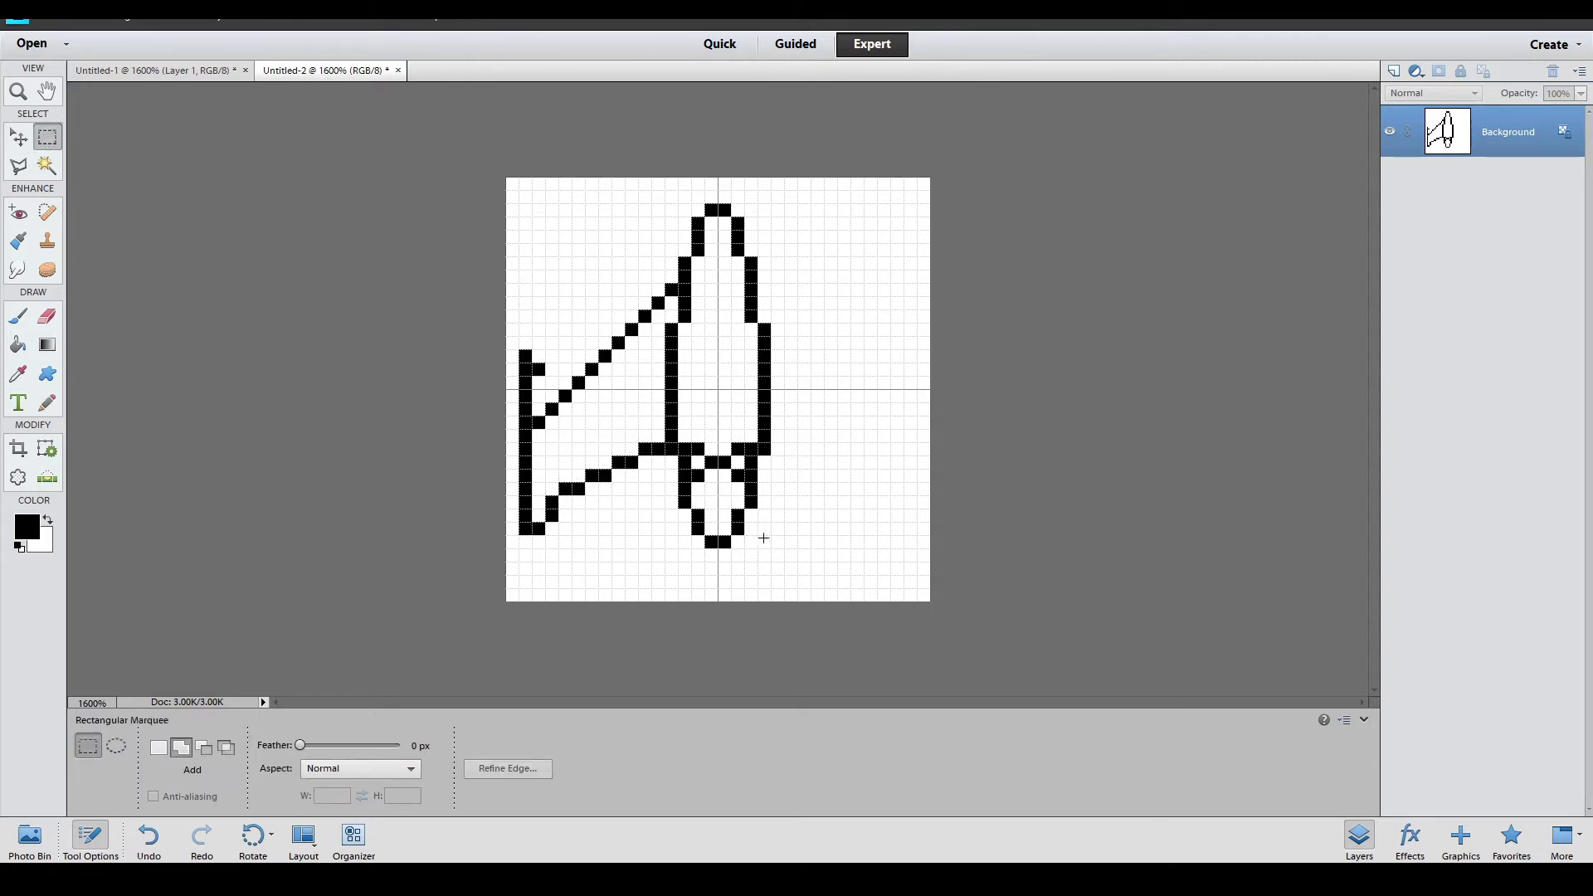
drag(692, 429, 666, 417)
drag(680, 534, 756, 559)
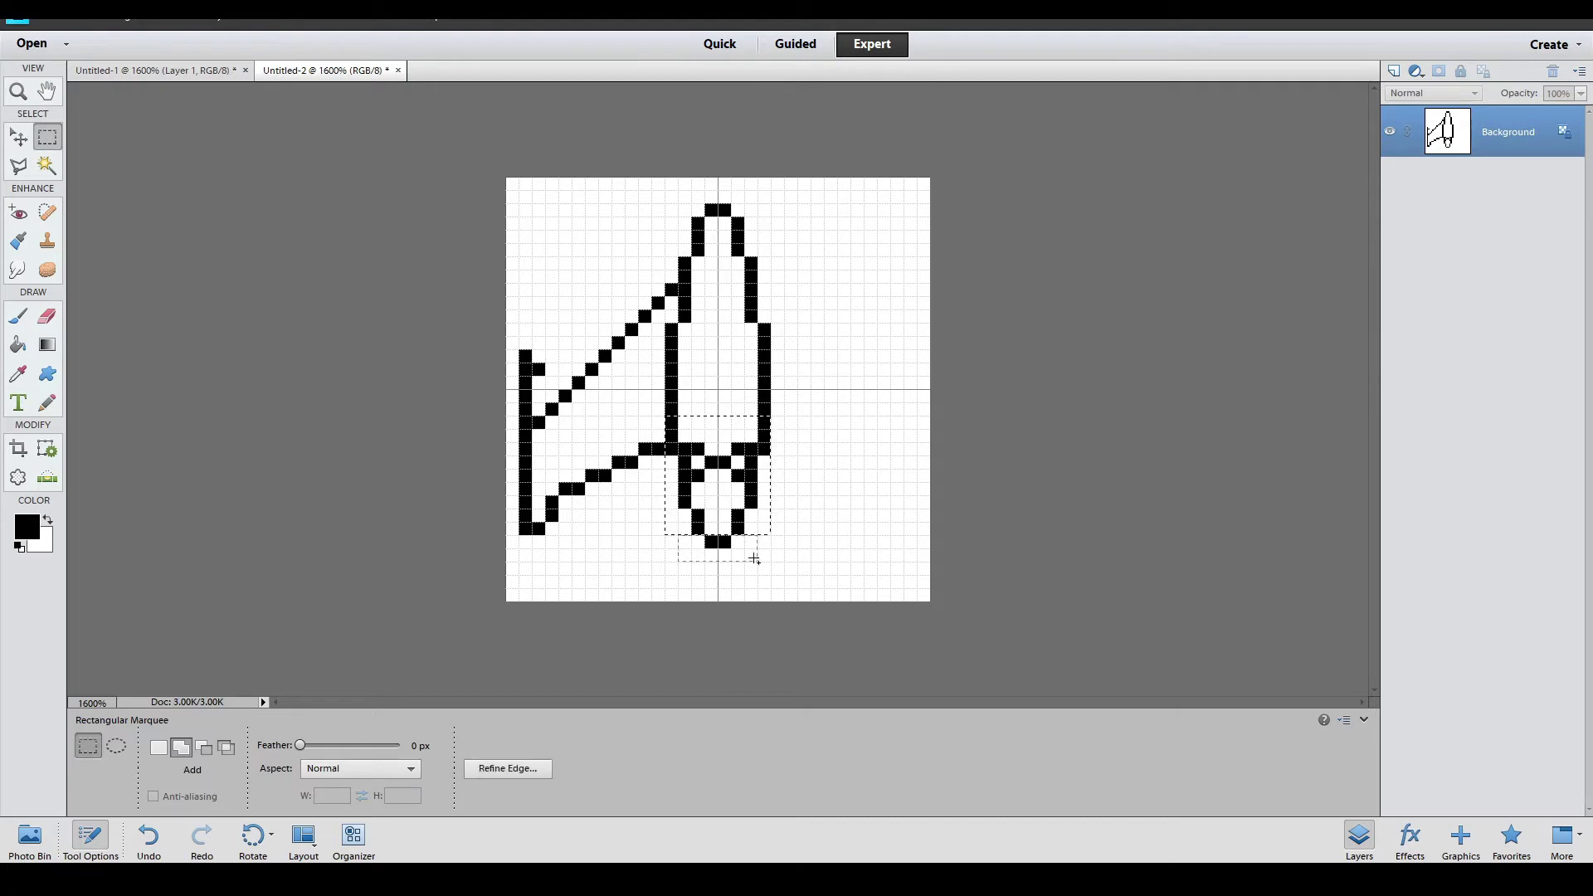
key(v)
key(Down)
key(Down)
key(ctrl+d)
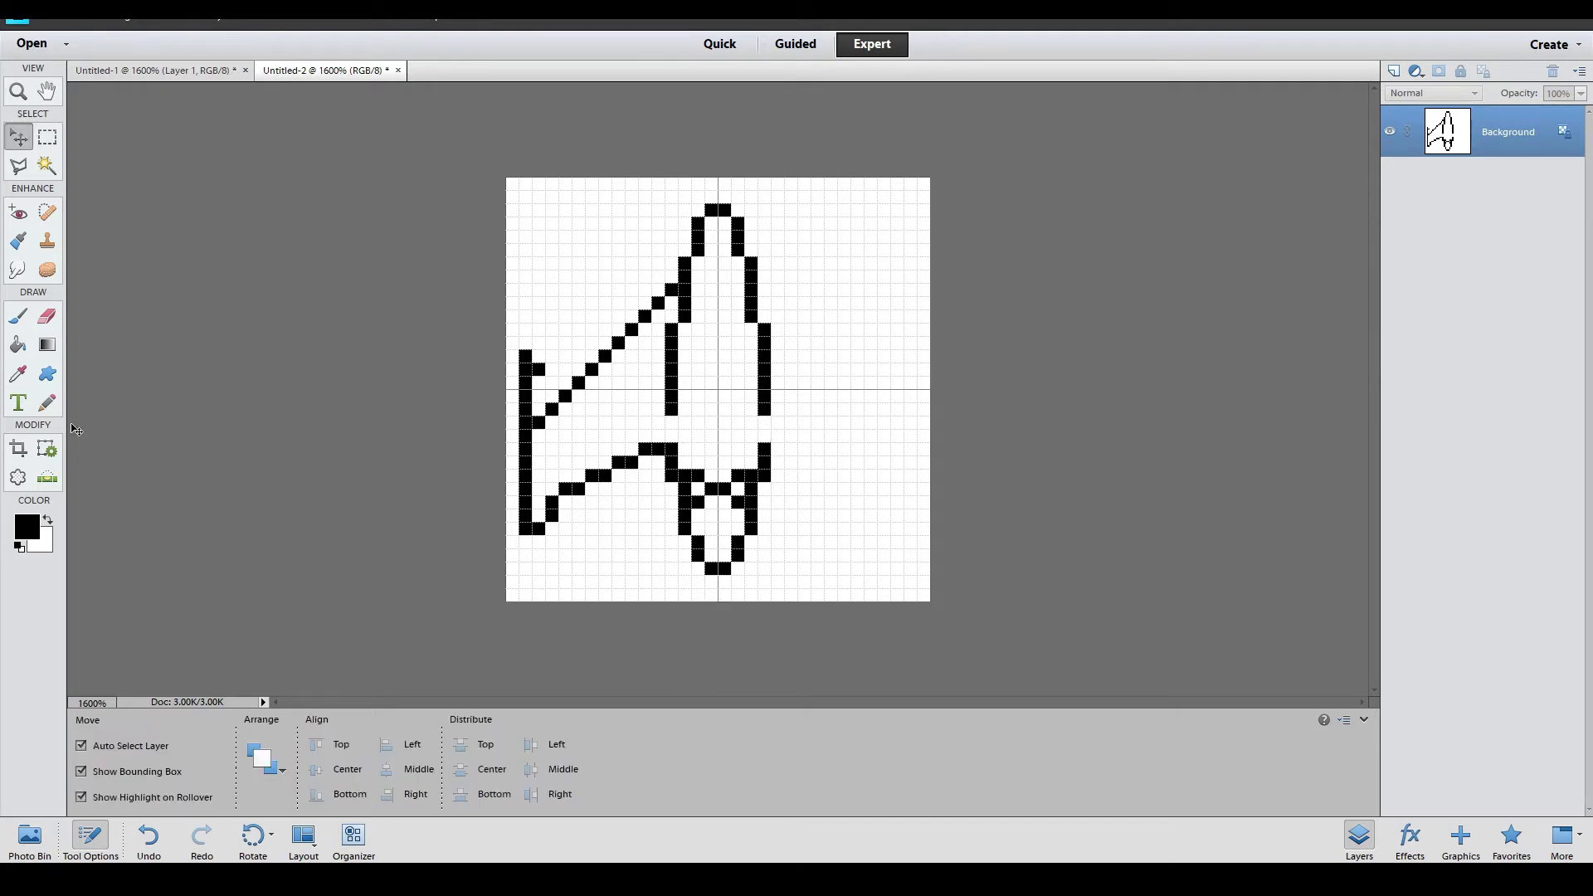
key(n)
drag(764, 422, 764, 437)
Step: Select the left wing, move it two pixels down and clear the selection
key(m)
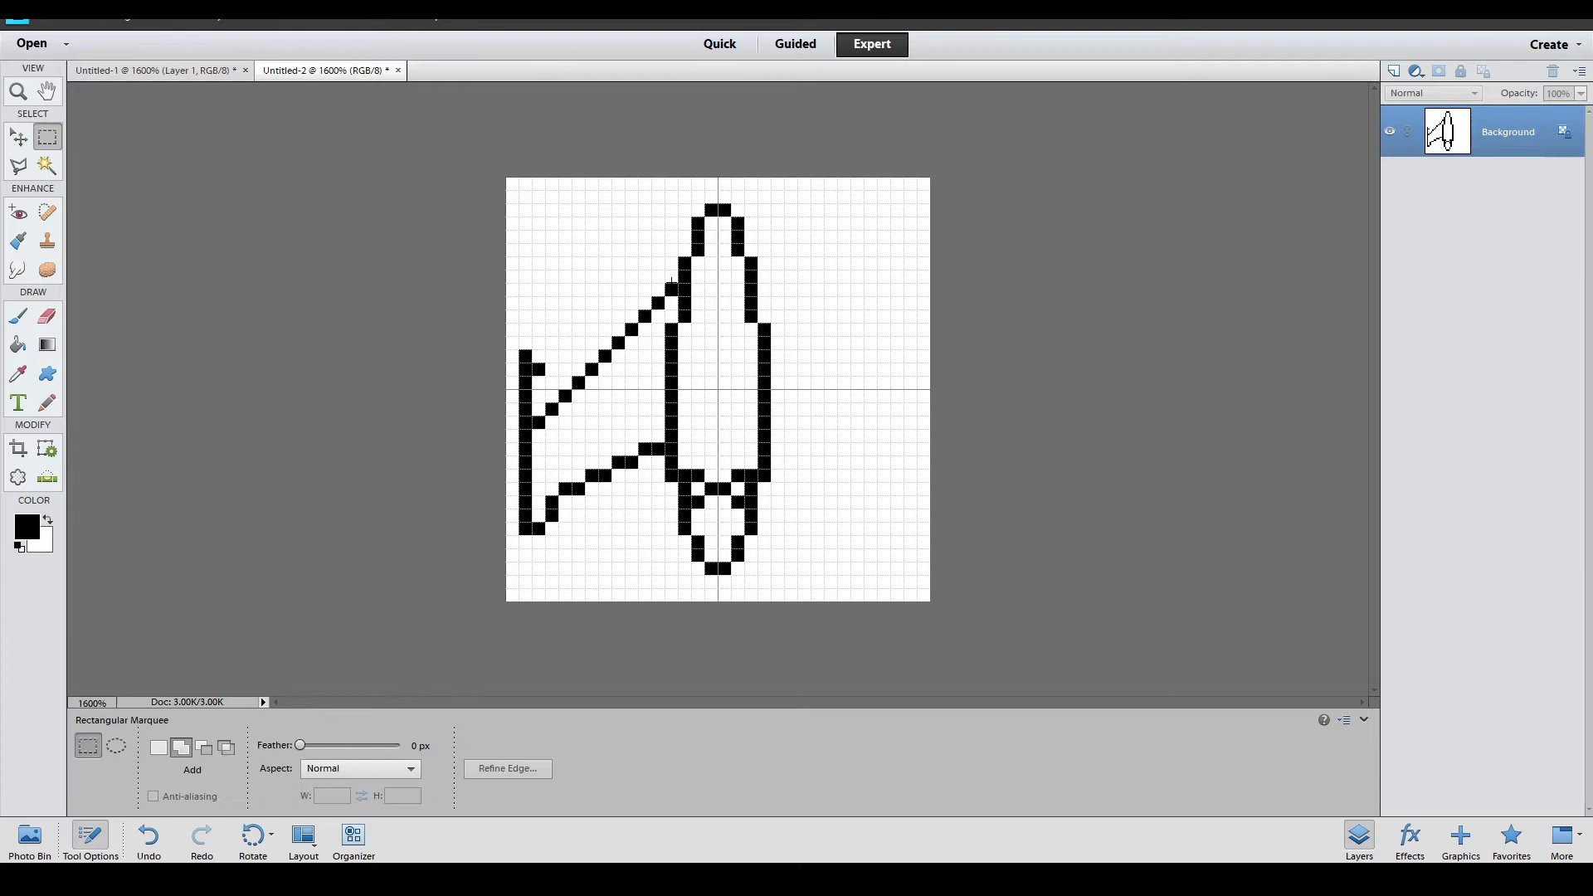
drag(519, 310, 665, 535)
key(v)
key(Up)
key(Down)
key(Down)
key(Down)
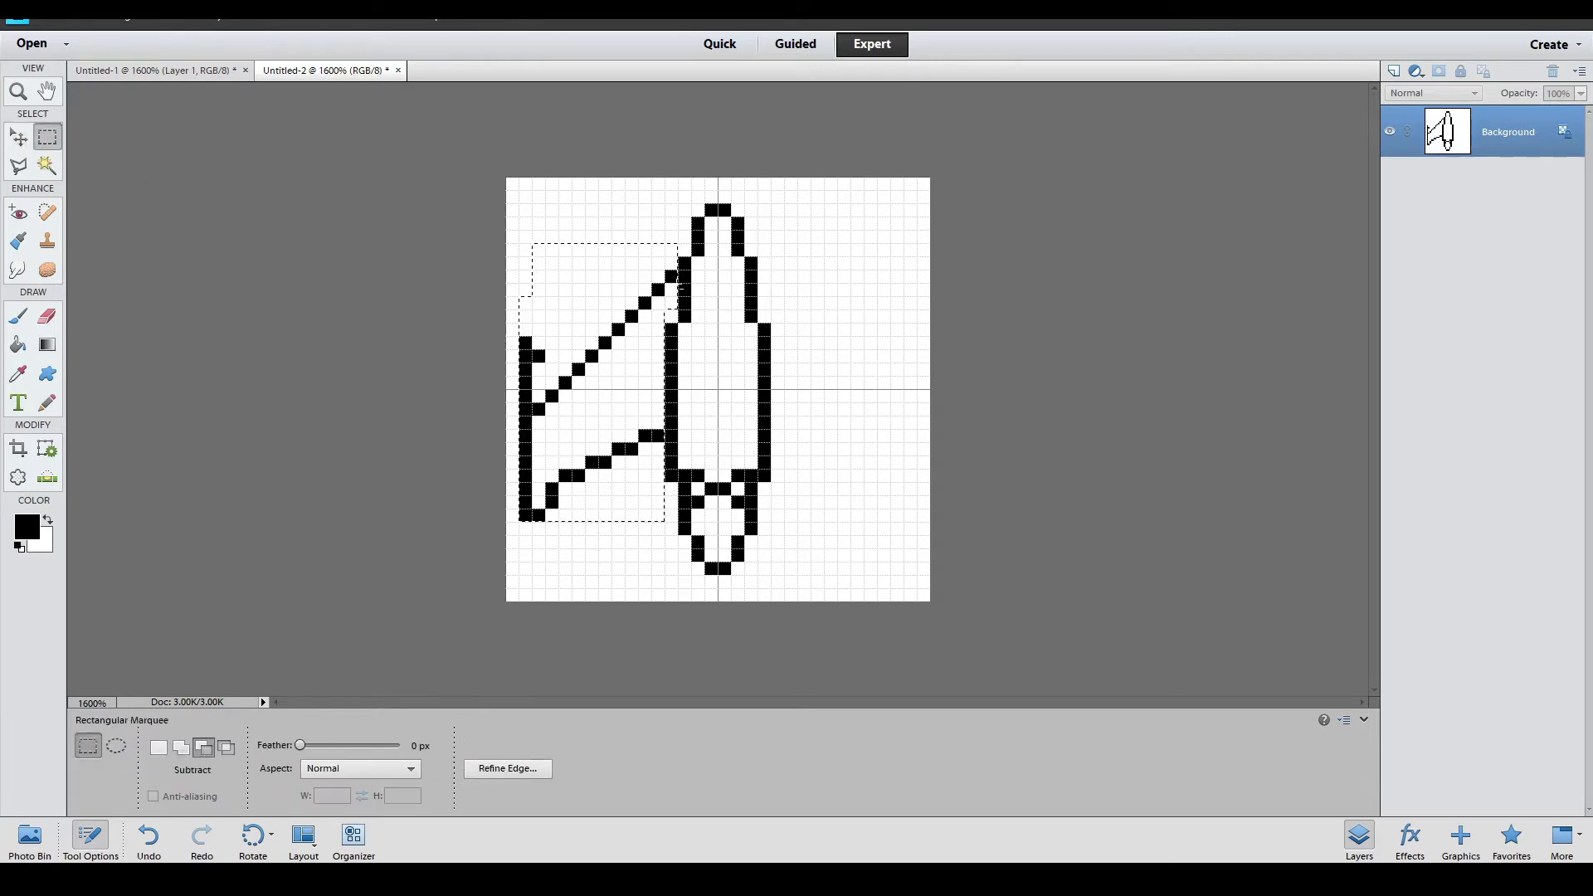
key(ctrl+d)
Step: Shorten the tail by redrawing its rounded end two pixels higher and erasing the old end
key(n)
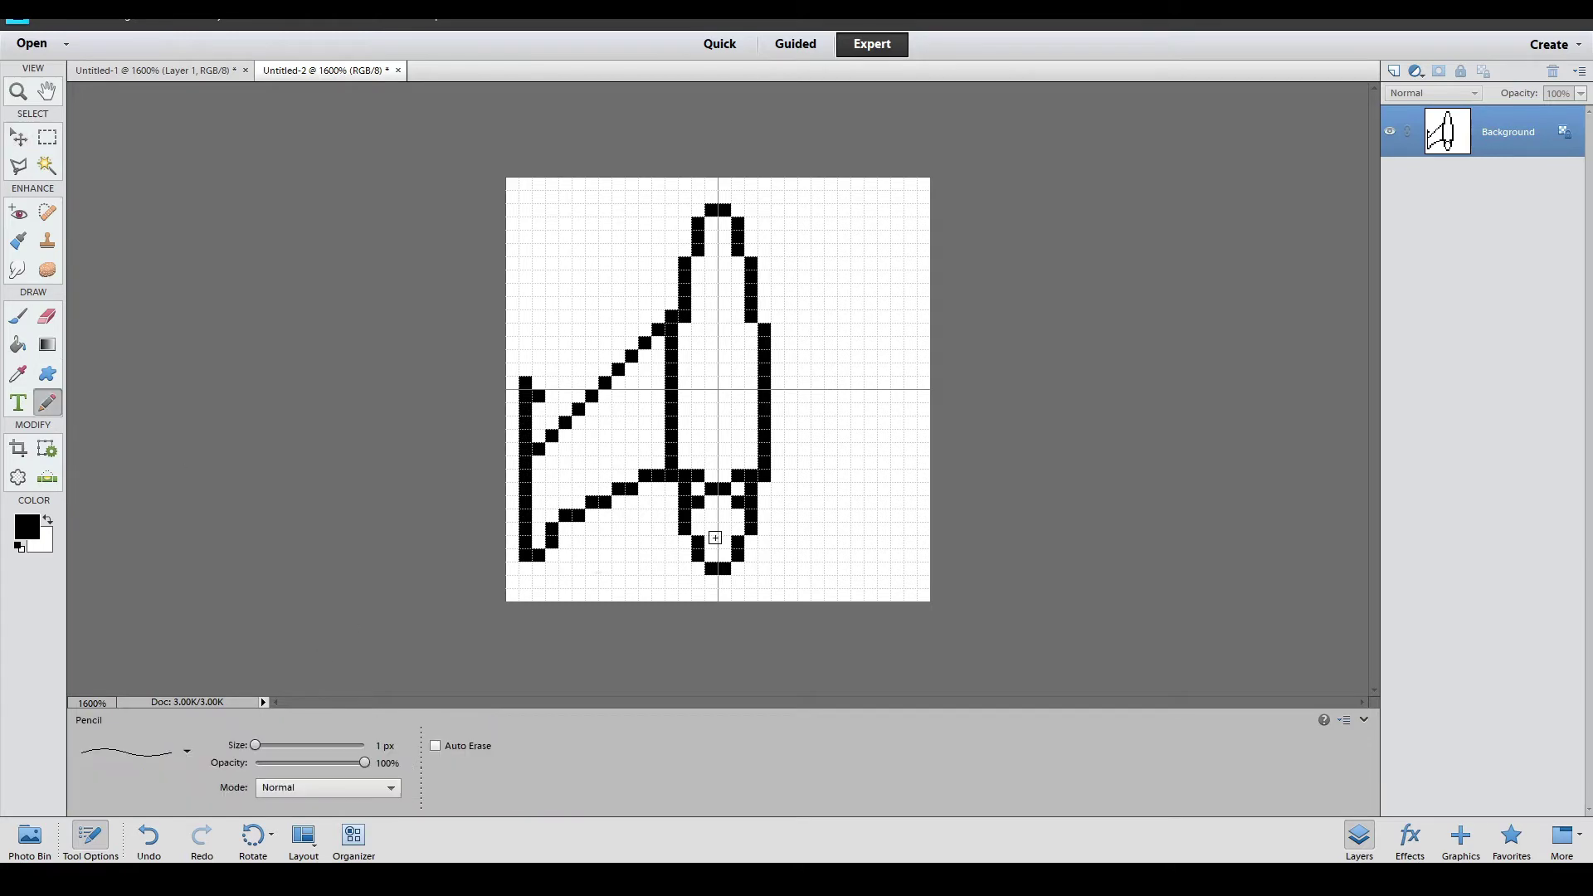
mouse_move(697, 529)
mouse_down()
mouse_move(737, 528)
mouse_move(737, 543)
mouse_move(751, 529)
mouse_up()
key(e)
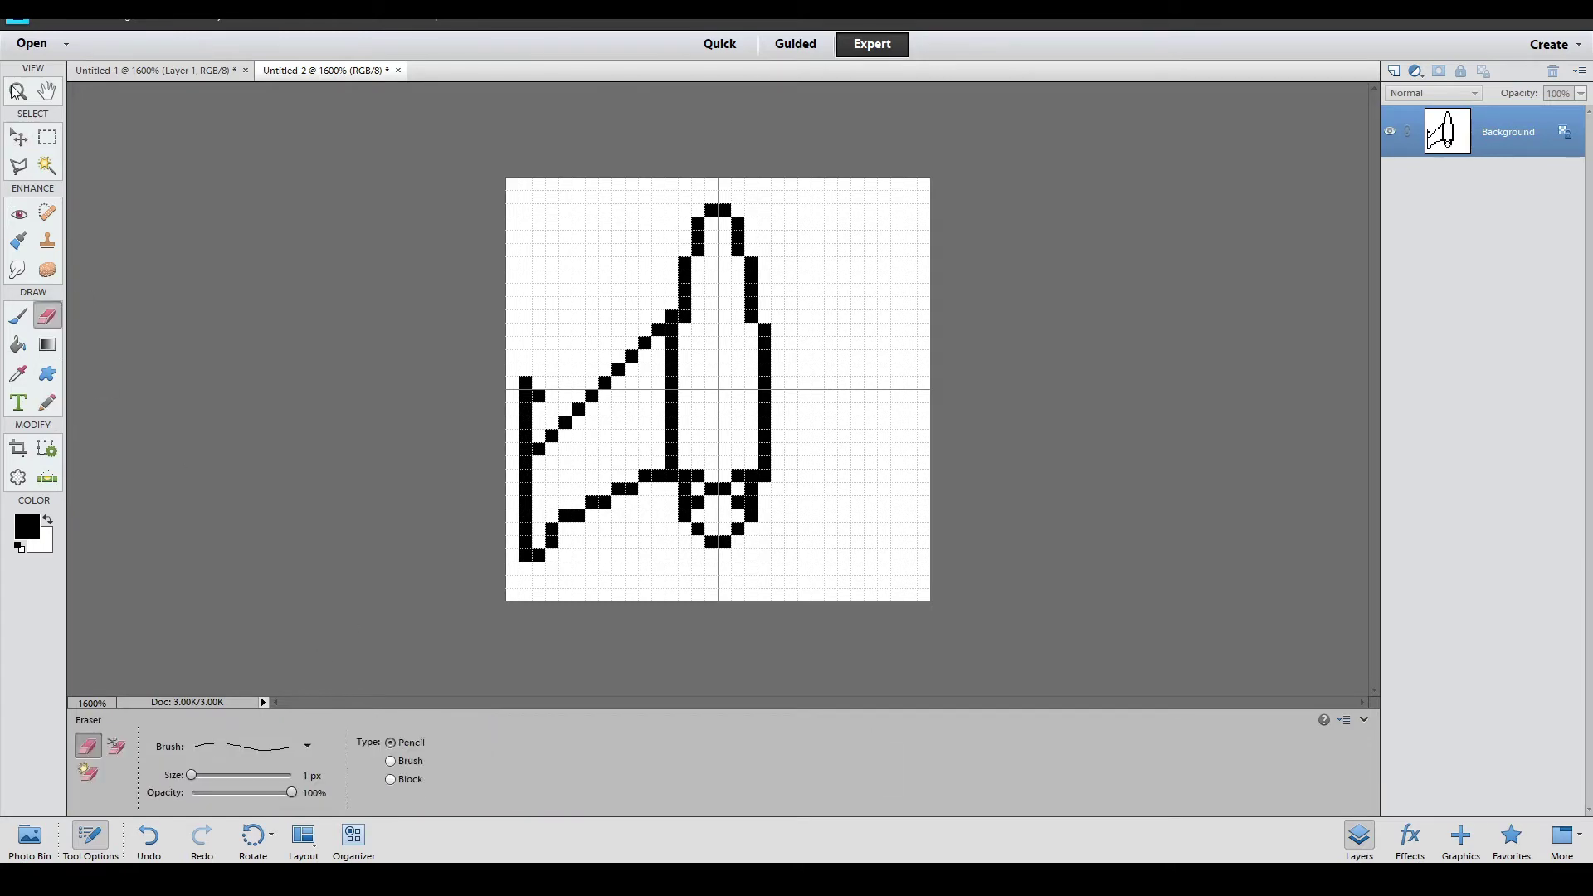
Step: Select the ship's left half up to the centreline and copy it onto new layers above the hidden background
click(53, 131)
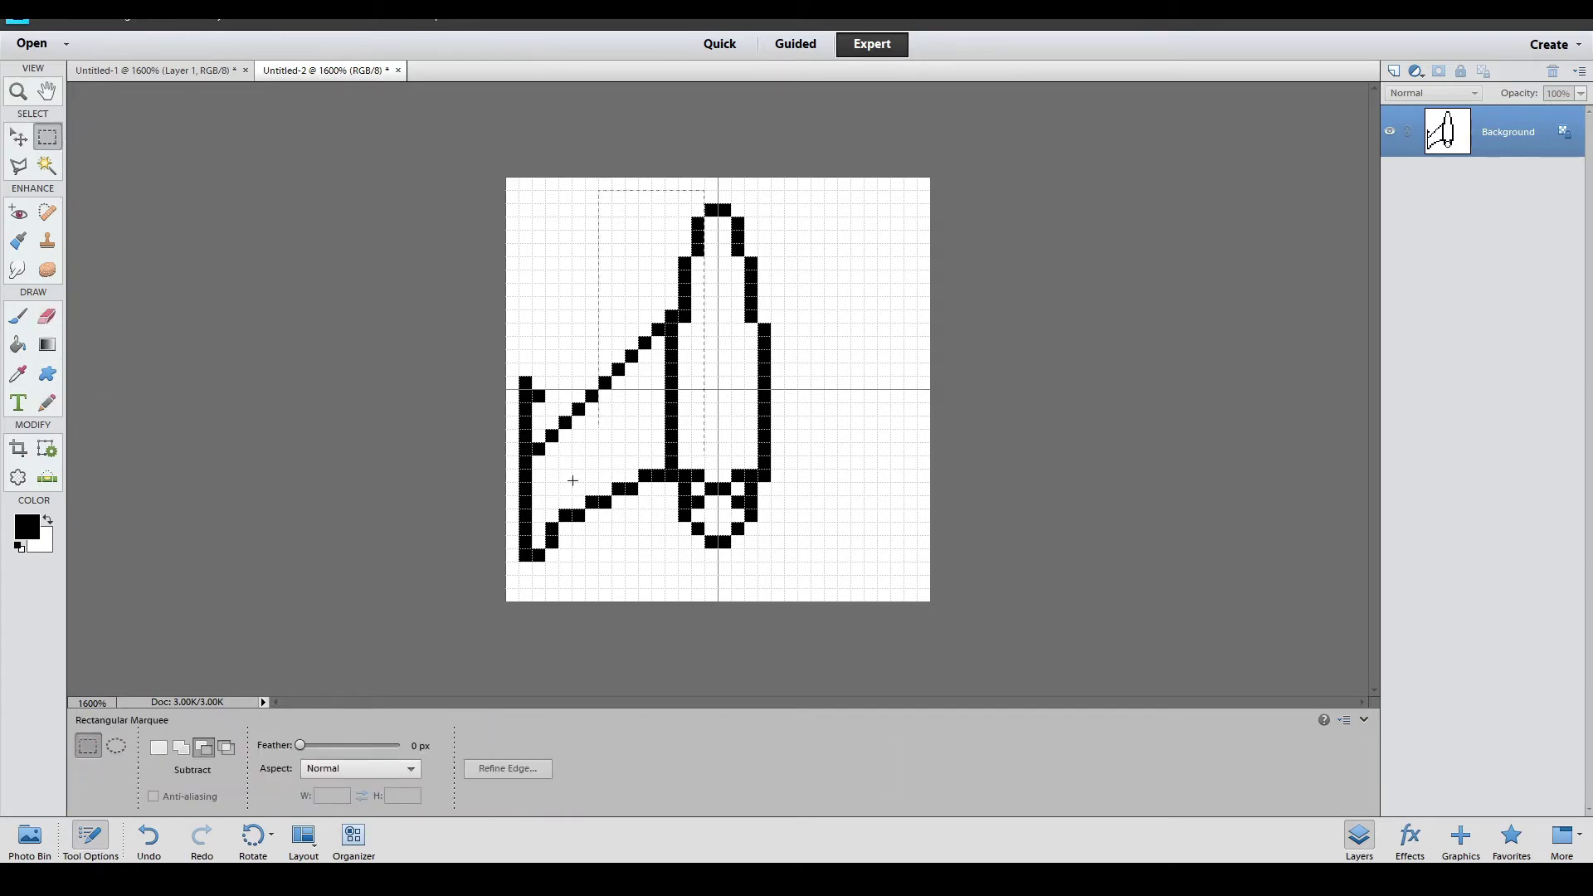
drag(573, 480, 452, 623)
click(181, 747)
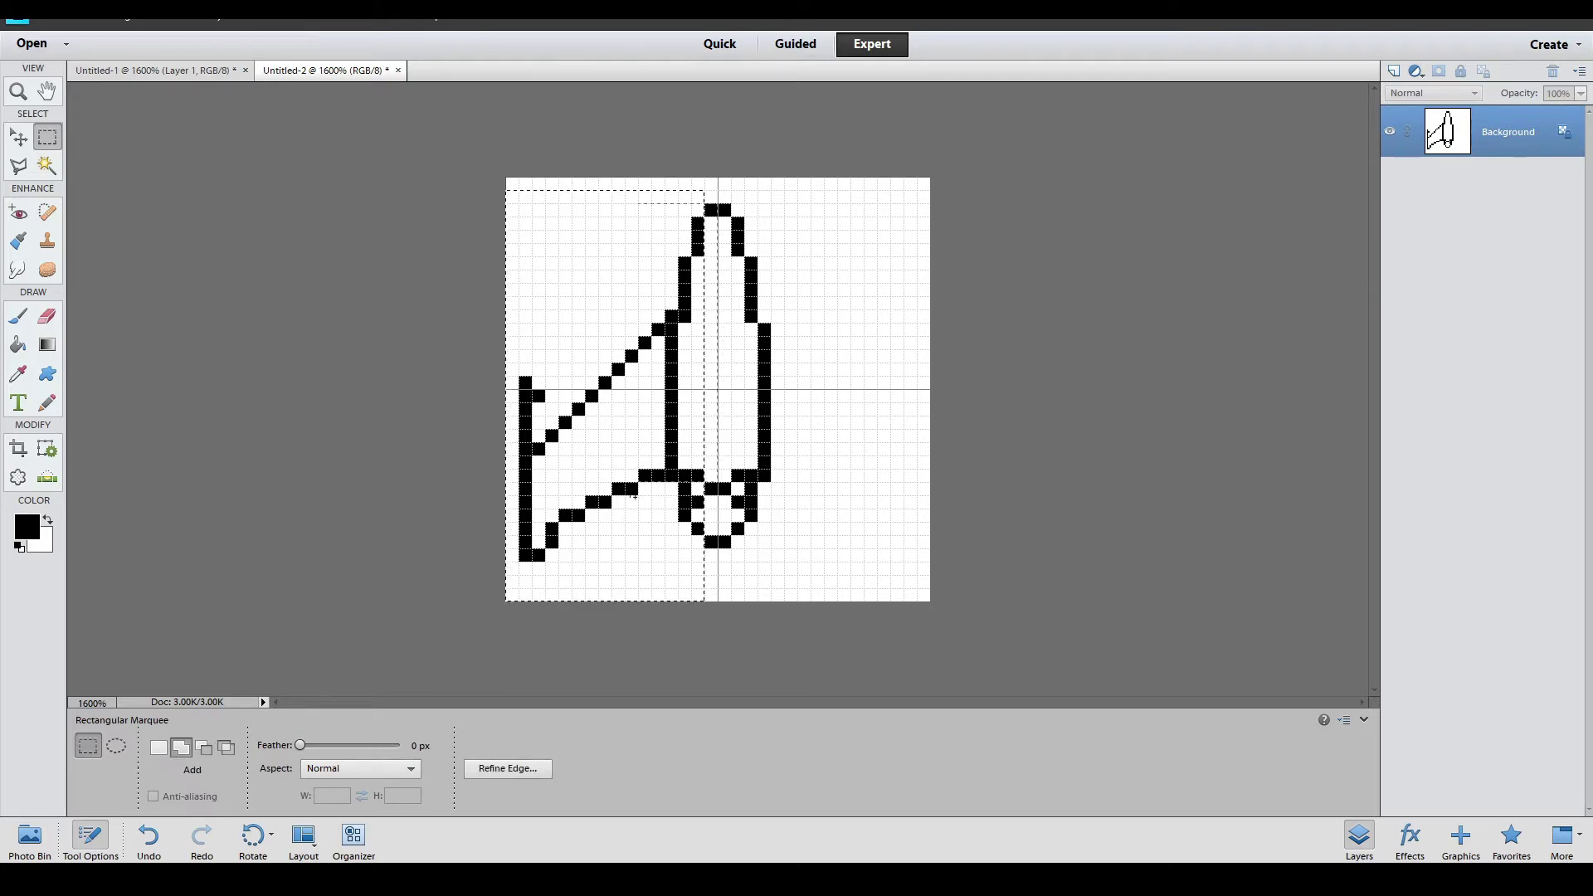
drag(707, 205, 717, 574)
key(v)
right_click(1500, 126)
click(1394, 73)
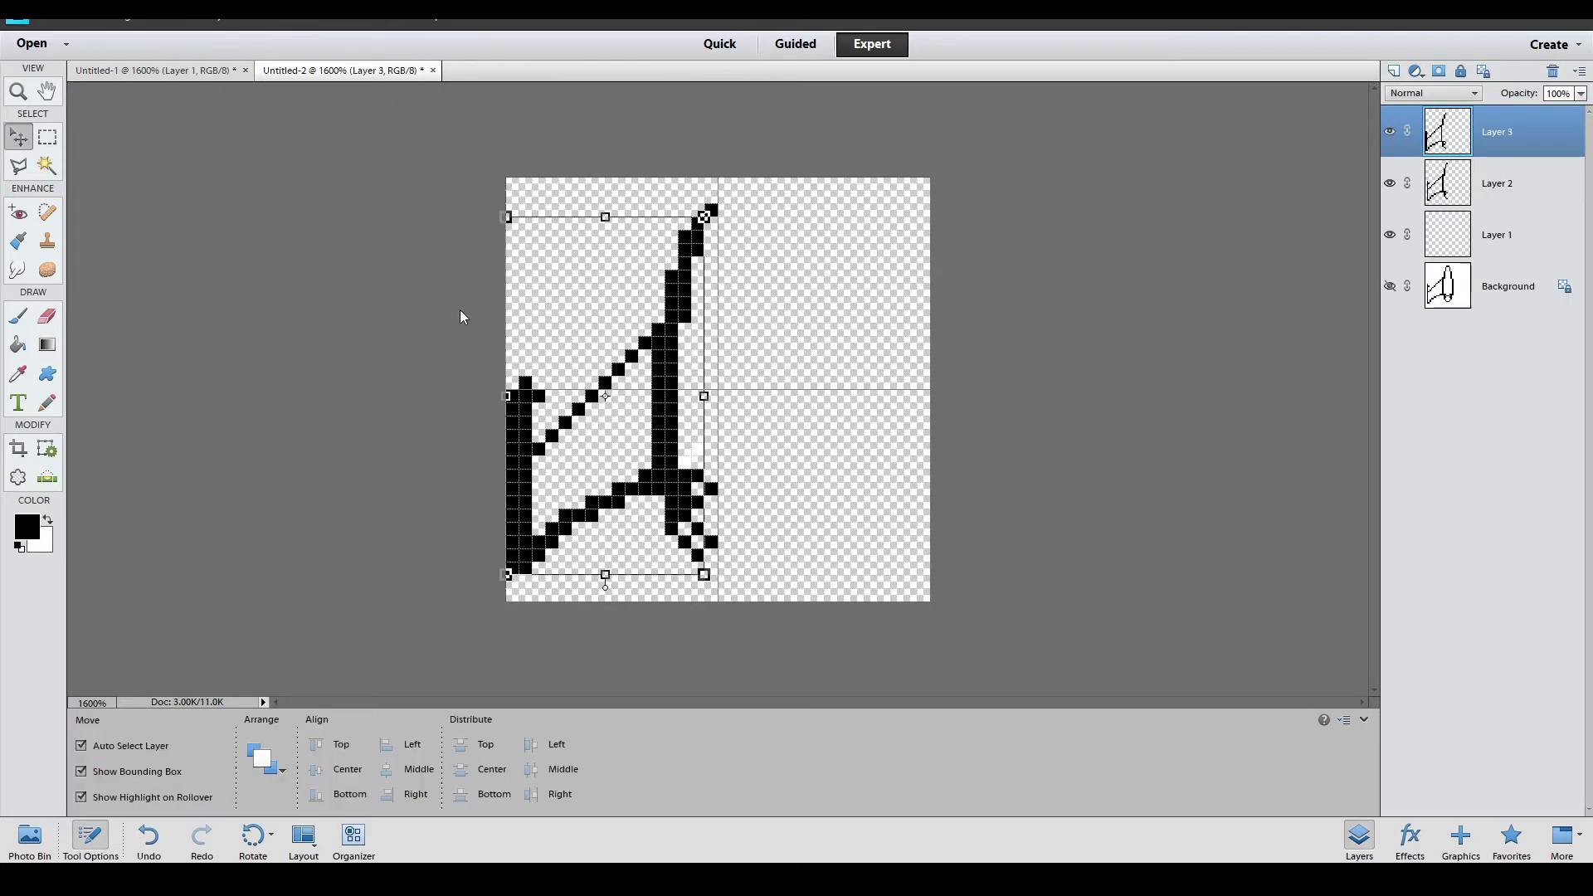
Step: Flip the Layer 3 copy horizontally and place it as the matching right half of the ship
key(ctrl+t)
click(322, 744)
key(Return)
click(701, 479)
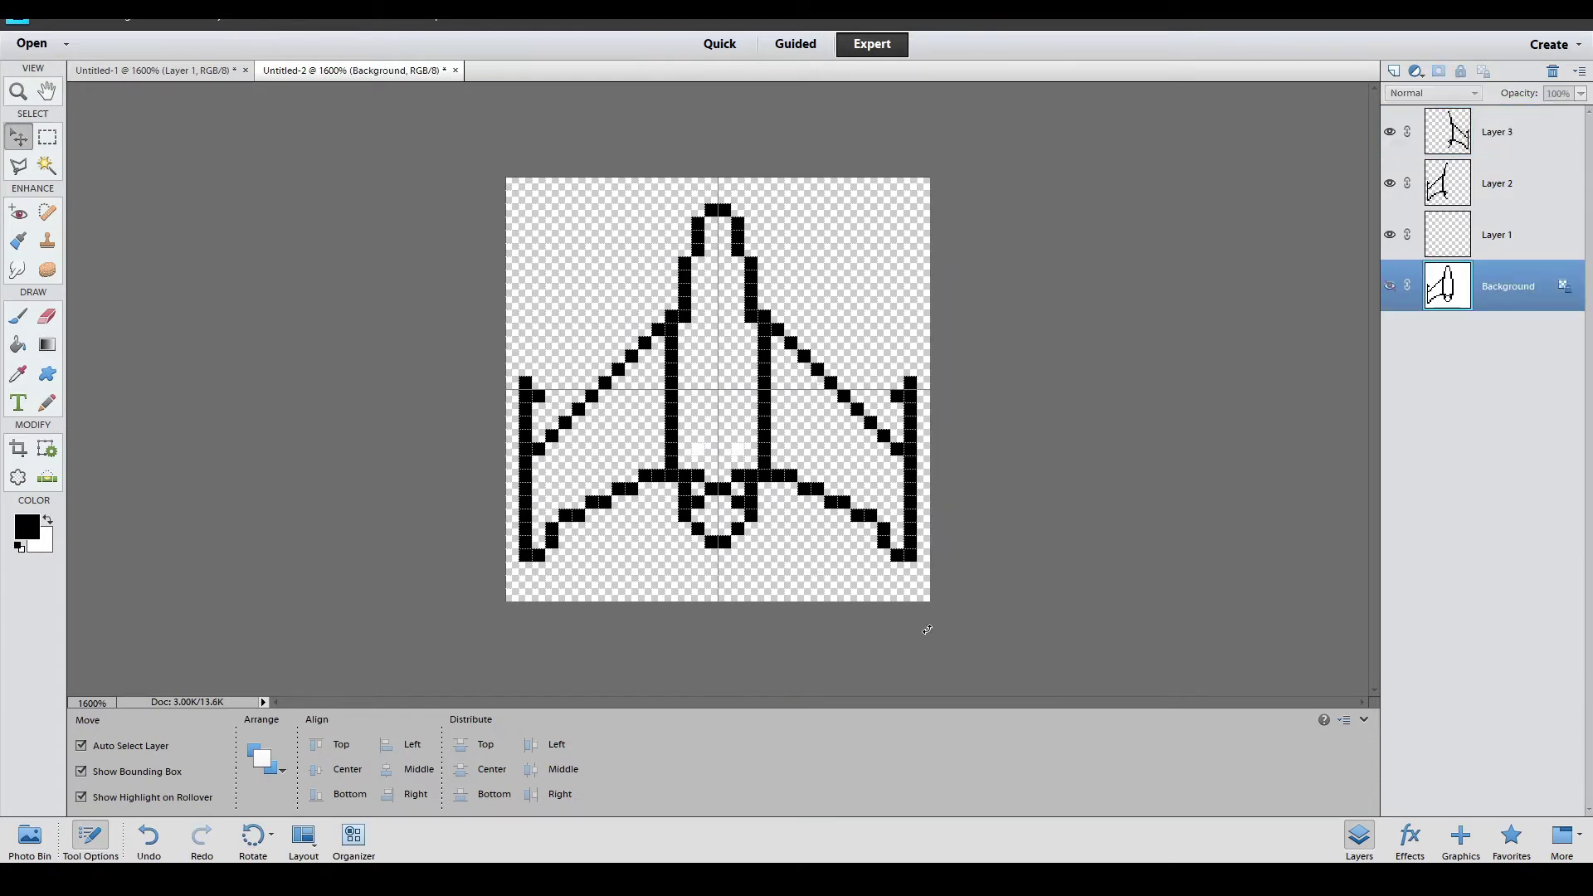
Step: Set the Pencil's foreground colour to a dark green of about #2a6502 and start colouring the ship's nose
click(49, 404)
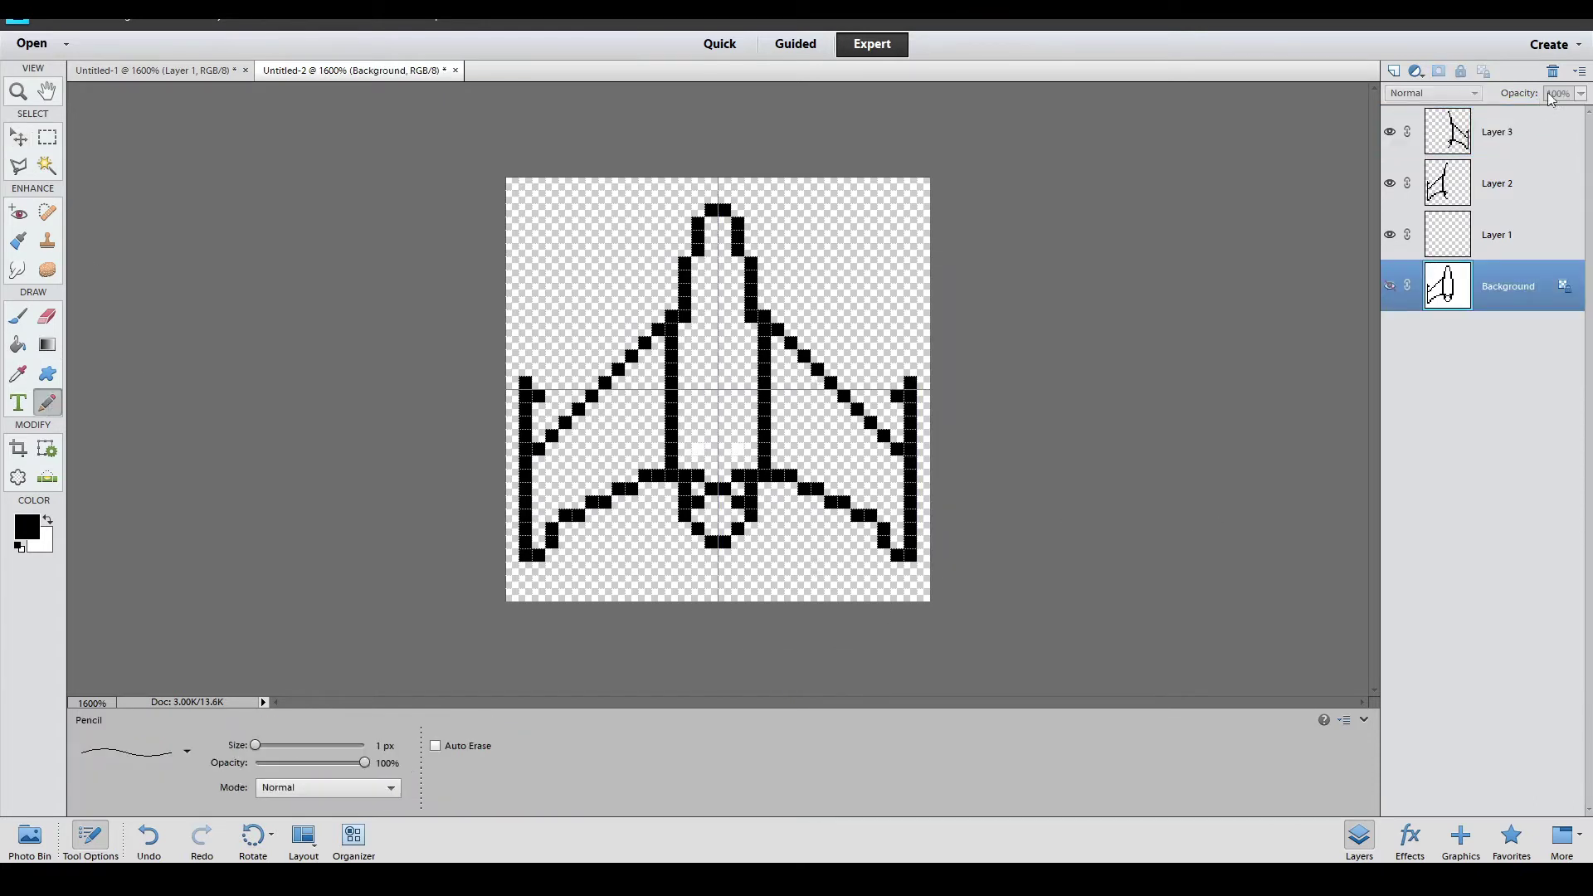
click(1505, 181)
click(1499, 132)
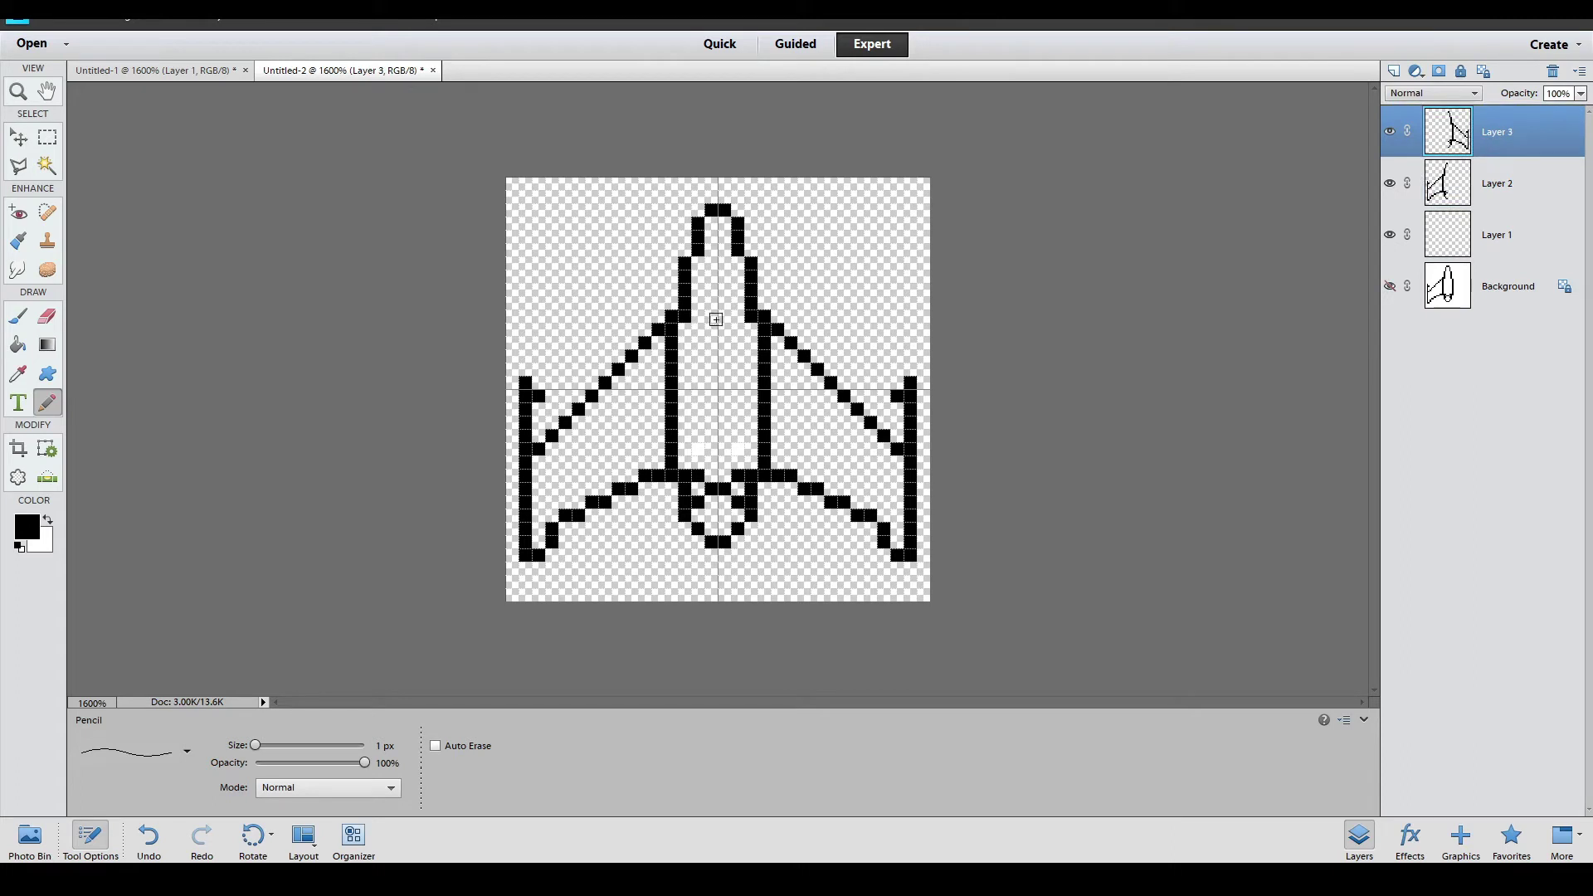
click(32, 531)
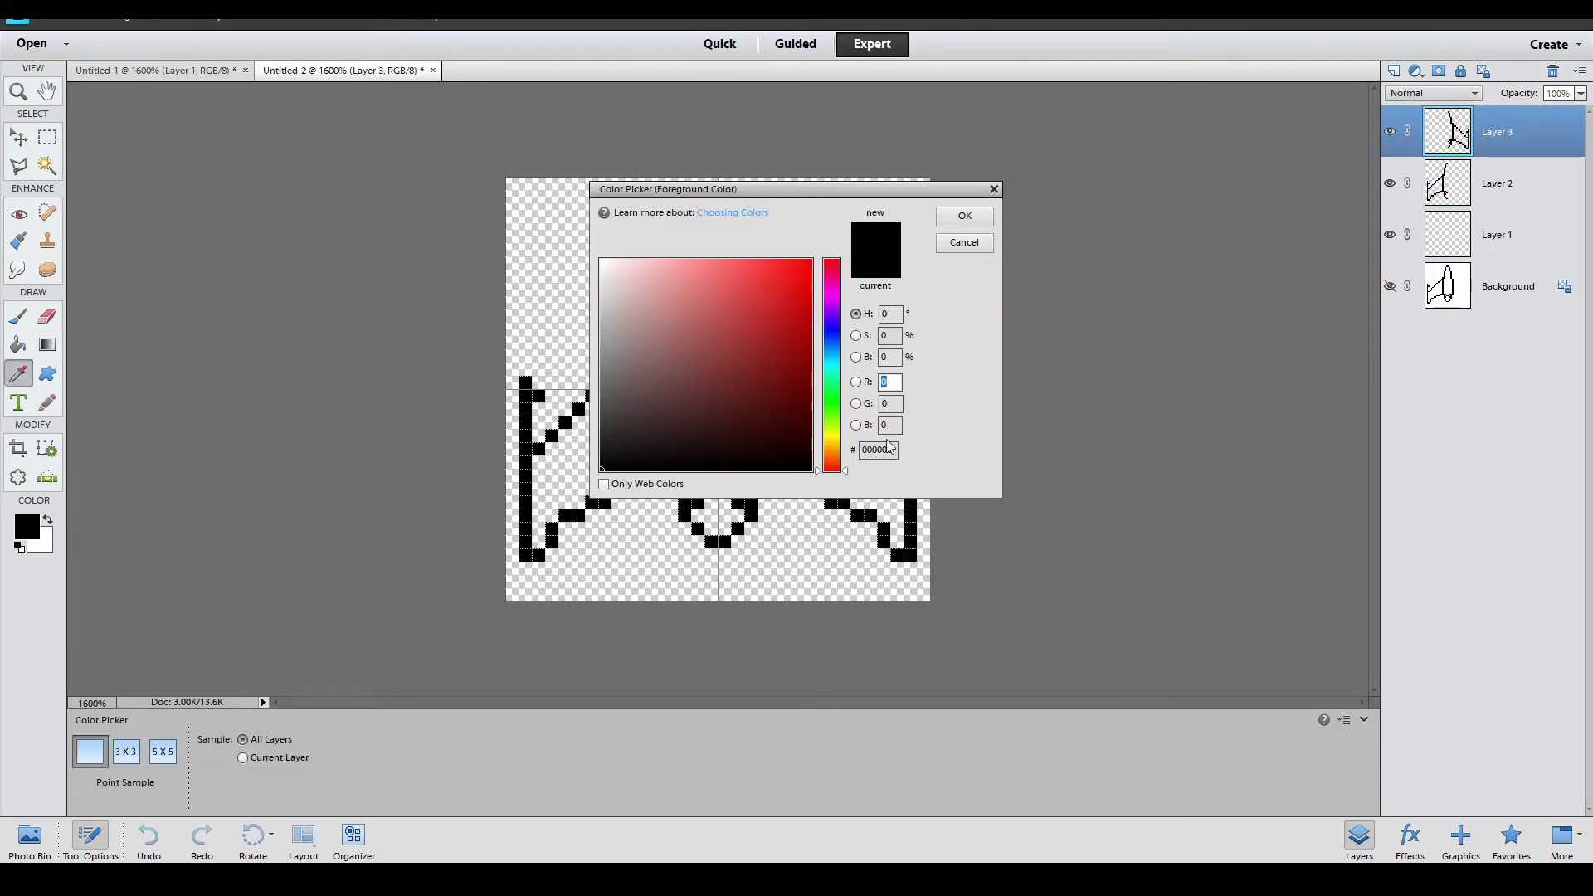
mouse_move(827, 412)
mouse_down()
mouse_move(830, 387)
mouse_move(830, 414)
mouse_up()
click(810, 394)
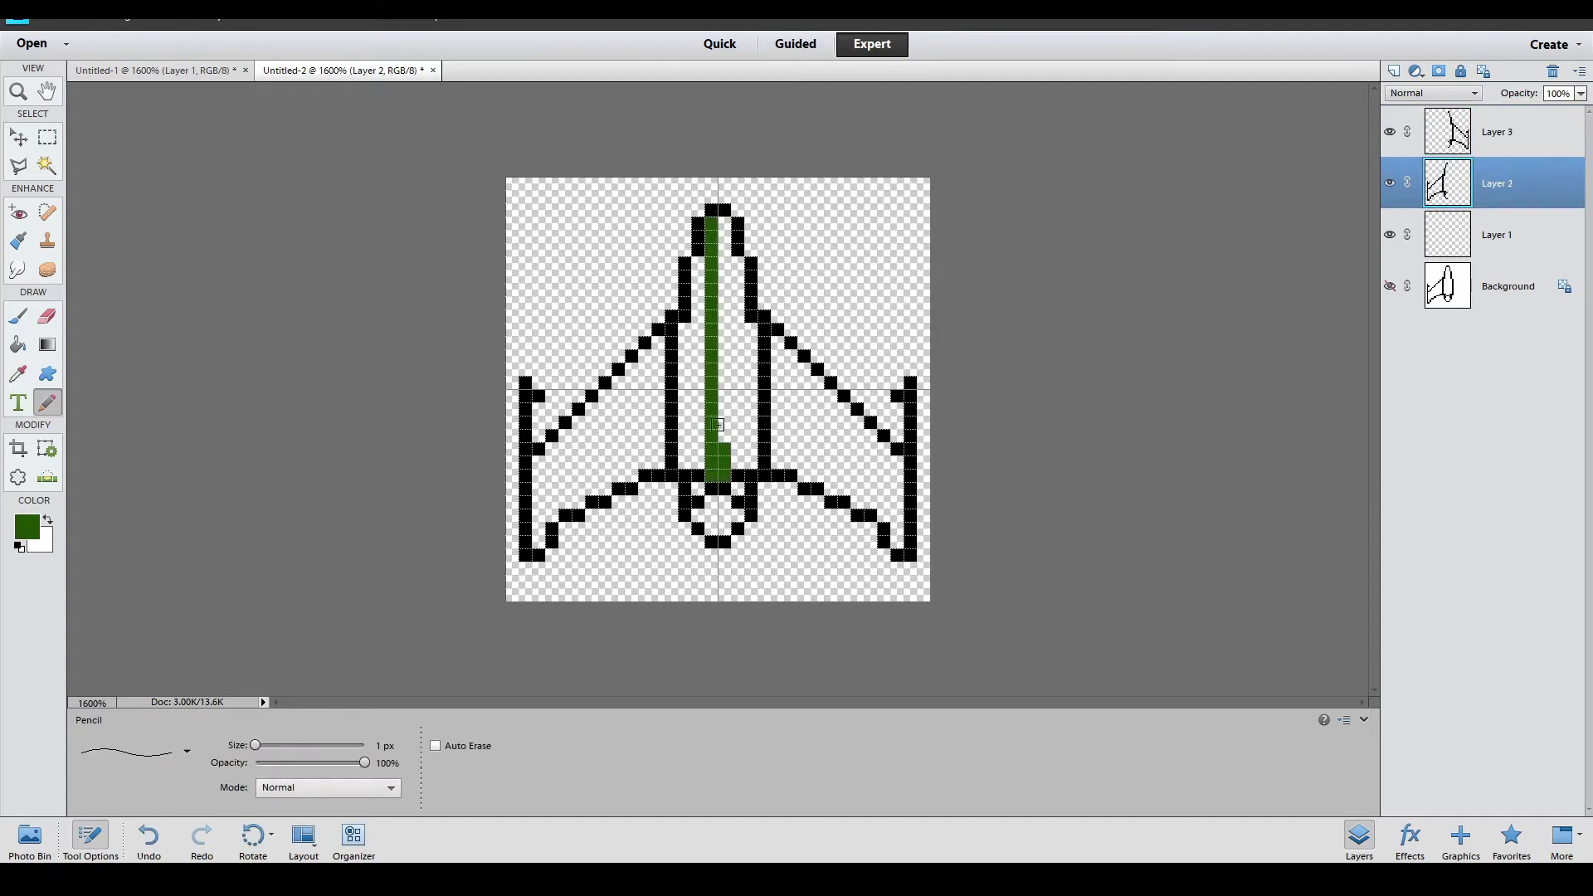
mouse_move(717, 249)
mouse_down()
mouse_move(717, 531)
mouse_move(711, 307)
mouse_move(738, 277)
mouse_move(724, 303)
mouse_move(711, 276)
mouse_up()
key(ctrl+z)
Step: Fill the inside of the right wing with dark green
key(ctrl+z)
Step: Paint the cockpit in orange shades and add lighter green camouflage patches to the dark green hull
click(28, 527)
drag(724, 289, 724, 303)
drag(684, 382, 698, 383)
drag(711, 435, 724, 435)
alt+click(698, 449)
mouse_move(658, 343)
mouse_down()
mouse_move(618, 476)
mouse_move(565, 498)
mouse_up()
Step: Change the foreground colour to yellow and paint two diagonal stripes across the right wing
key(ctrl+z)
mouse_move(777, 343)
mouse_down()
mouse_move(777, 462)
mouse_move(837, 400)
mouse_up()
click(870, 449)
click(28, 527)
drag(804, 476, 818, 475)
key(ctrl+z)
drag(844, 409, 871, 502)
drag(778, 356, 804, 476)
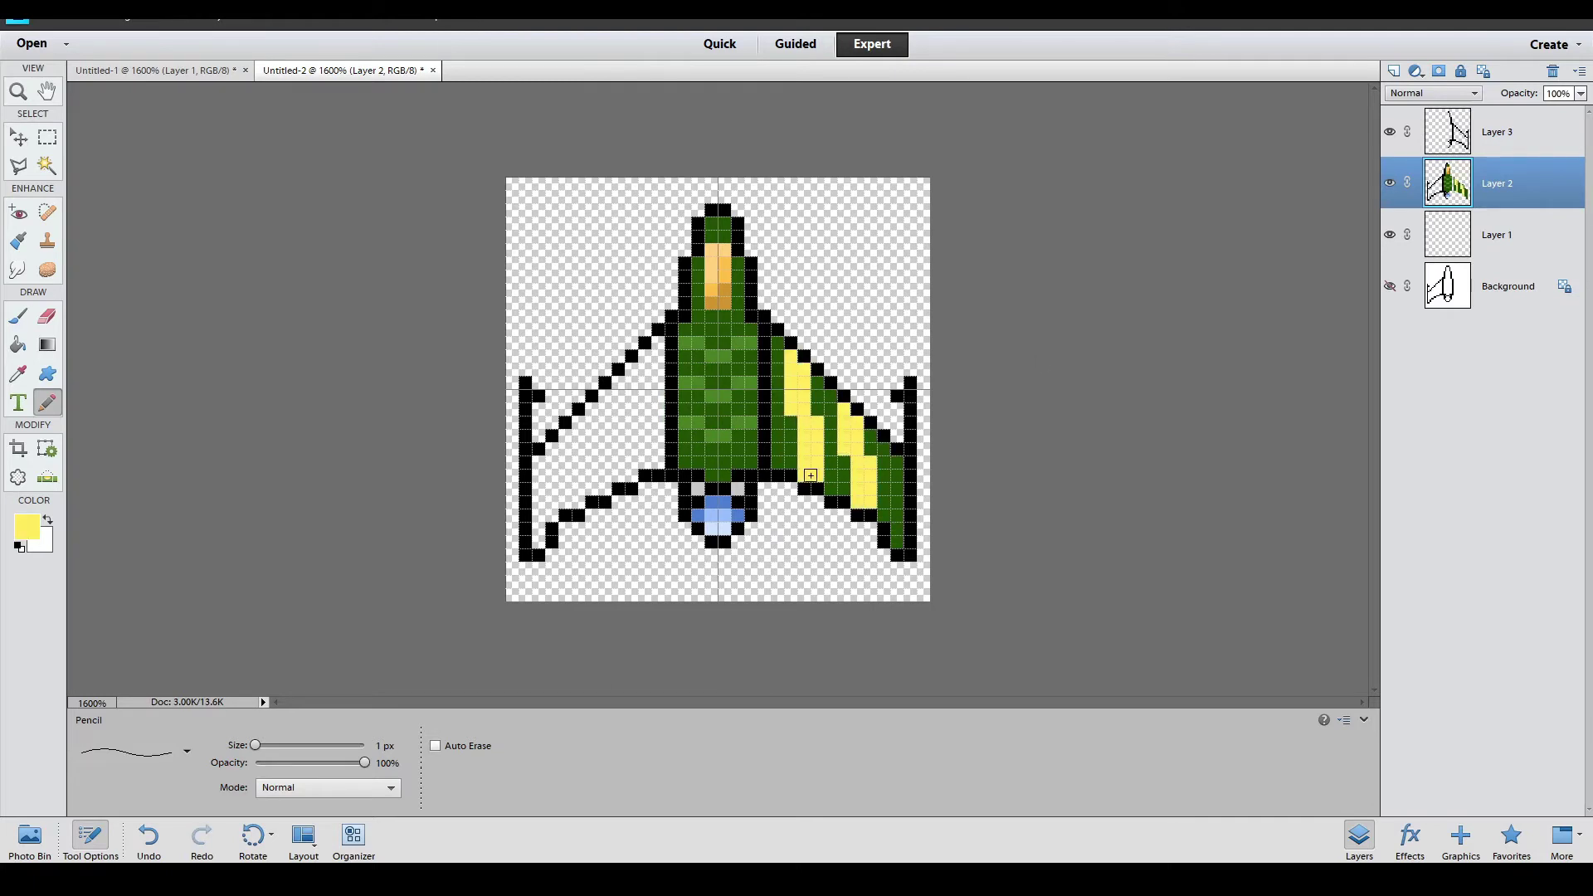
Step: Duplicate the striped right wing fill onto its own layer, flip it horizontally into the left wing, and place that layer below Layer 2
key(m)
drag(772, 324, 917, 562)
key(ctrl+j)
key(v)
key(ctrl+t)
drag(903, 442, 640, 443)
drag(705, 442, 599, 442)
key(Return)
drag(1519, 235, 1462, 260)
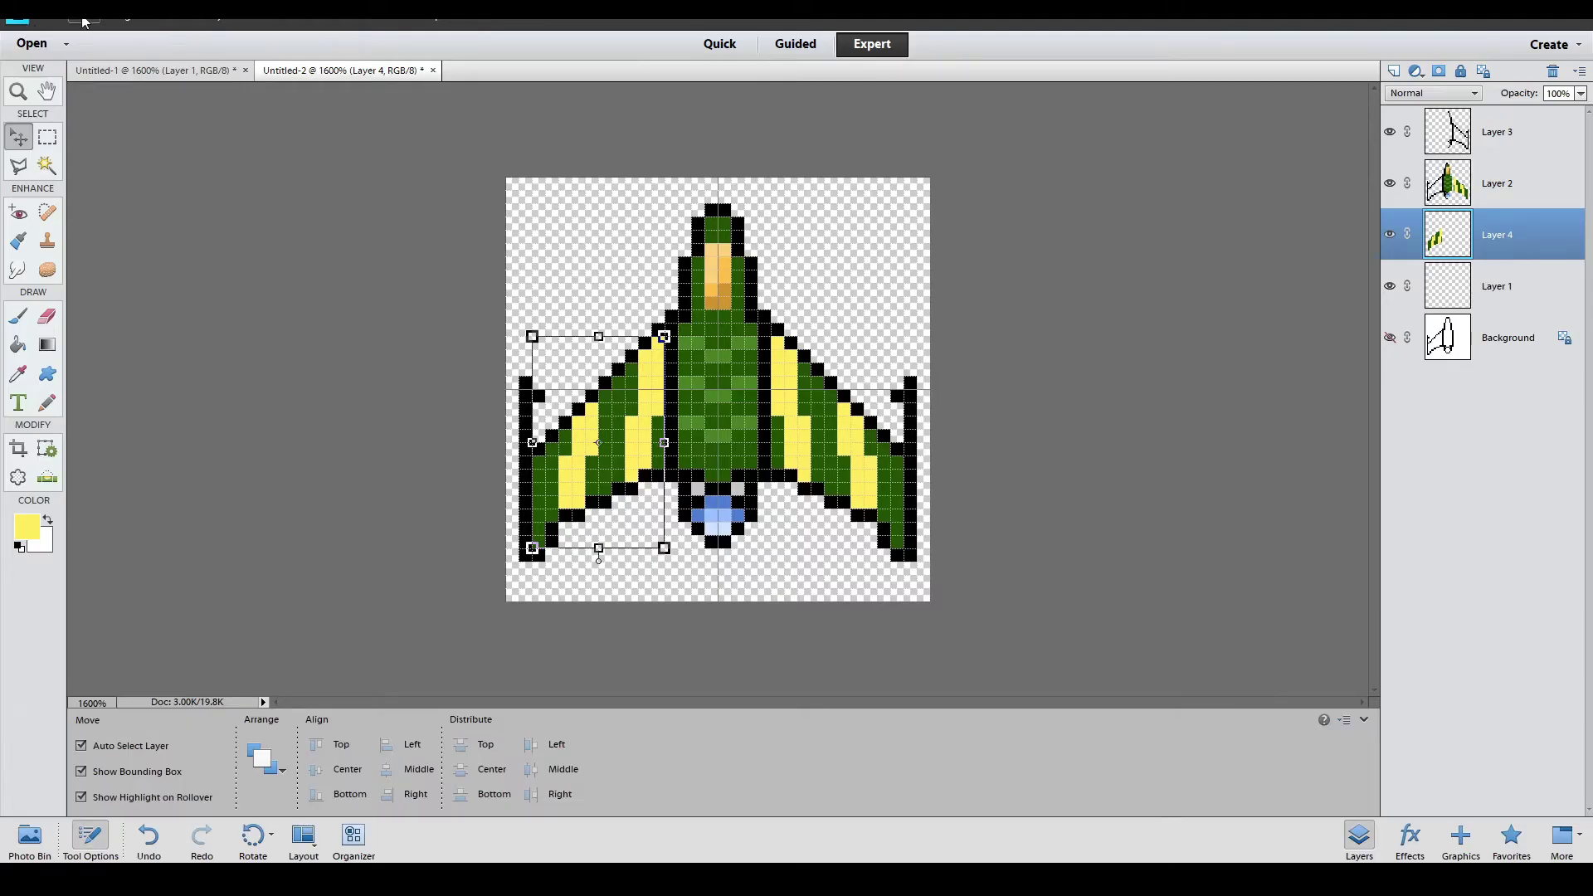
Step: Save the finished drawing as Spaceship.png in the Unity project's Assets folder, dismissing the Organizer notice
click(84, 21)
click(129, 158)
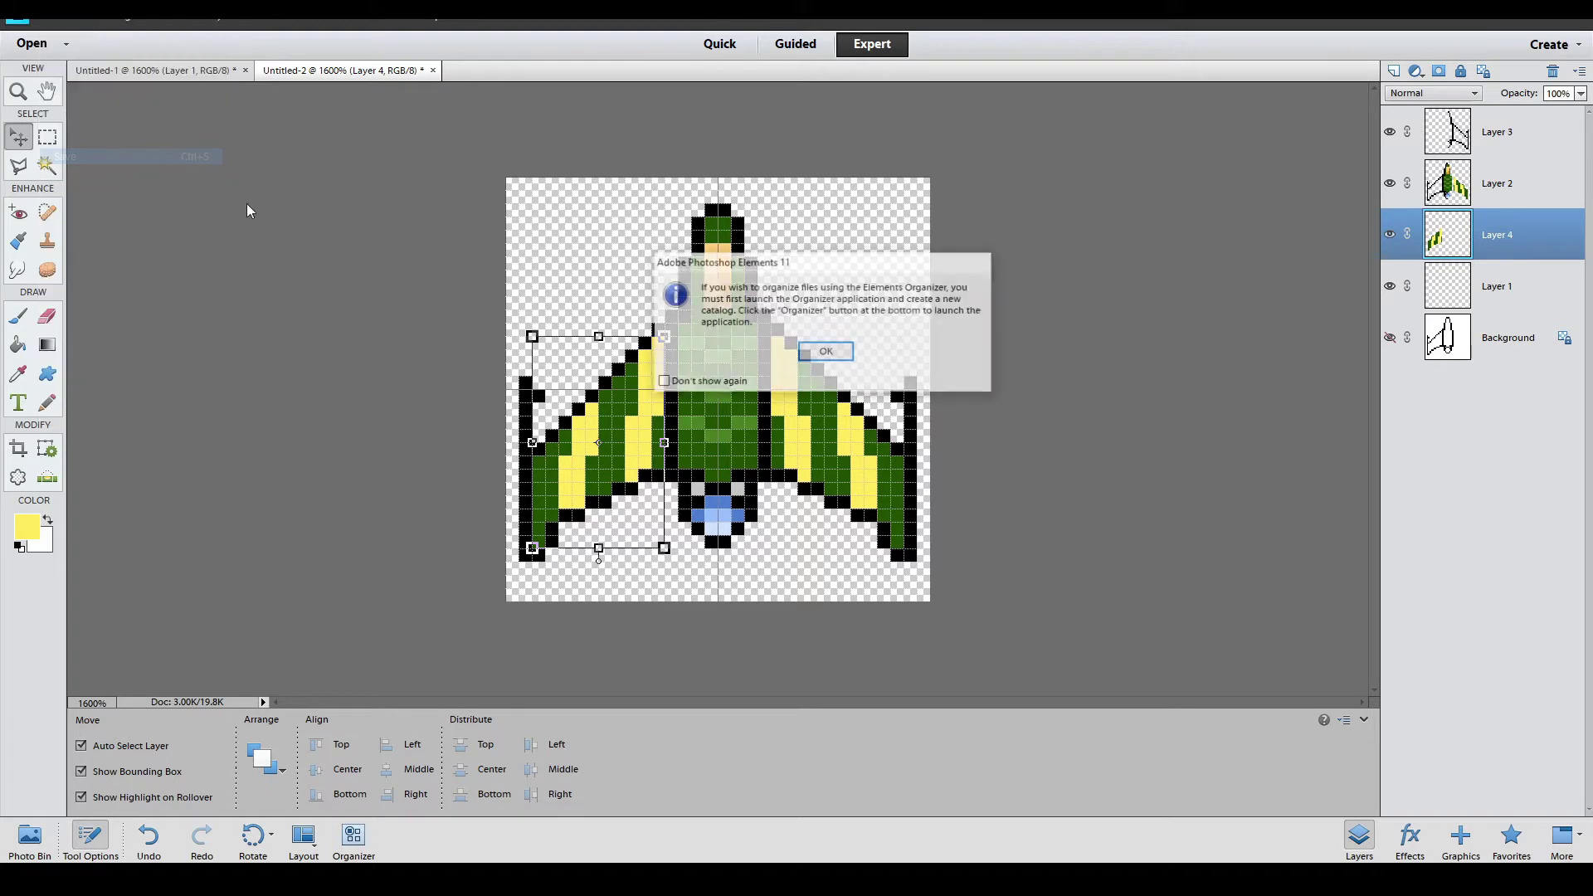
click(826, 351)
key(Escape)
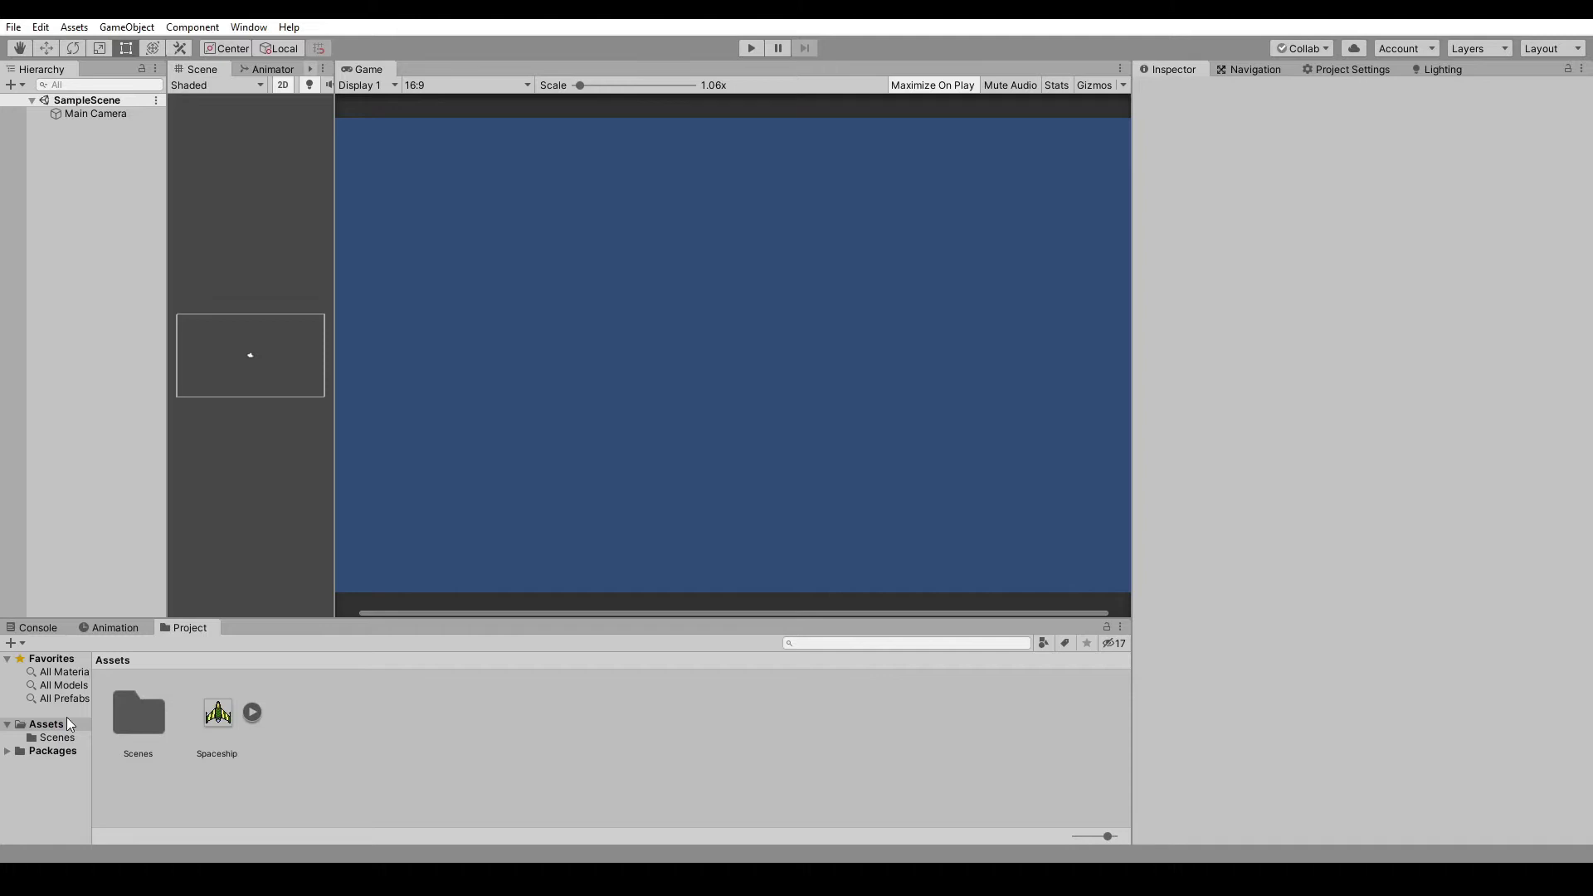
Step: Switch to Unity, place the Spaceship sprite near the bottom of the camera frame, and set its Pixels Per Unit to 32
drag(217, 724, 250, 388)
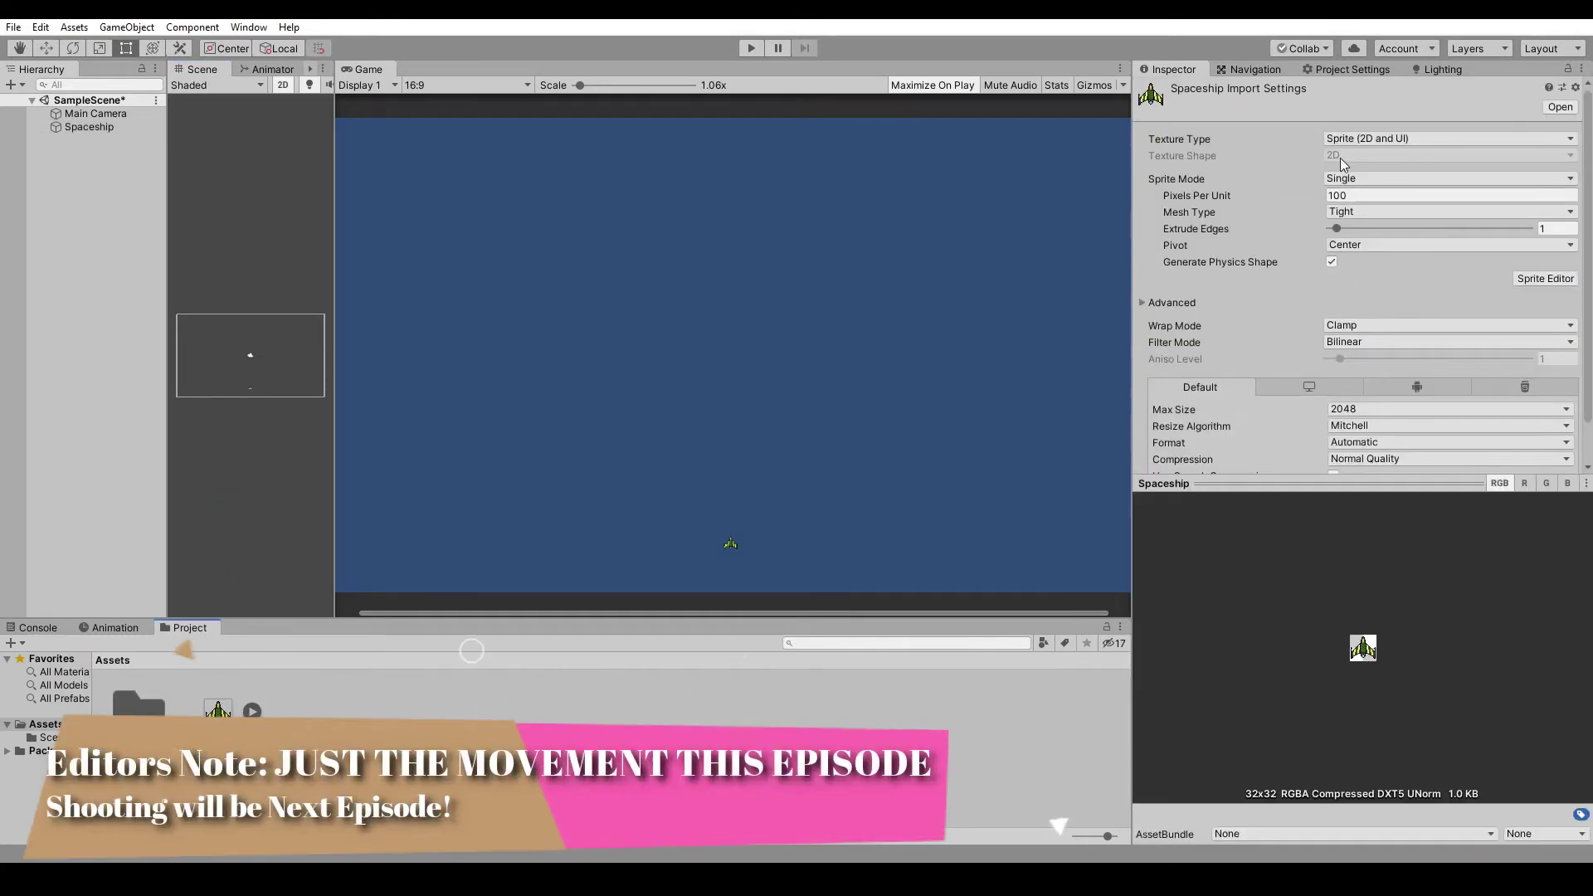
click(1364, 197)
drag(1364, 197, 1228, 185)
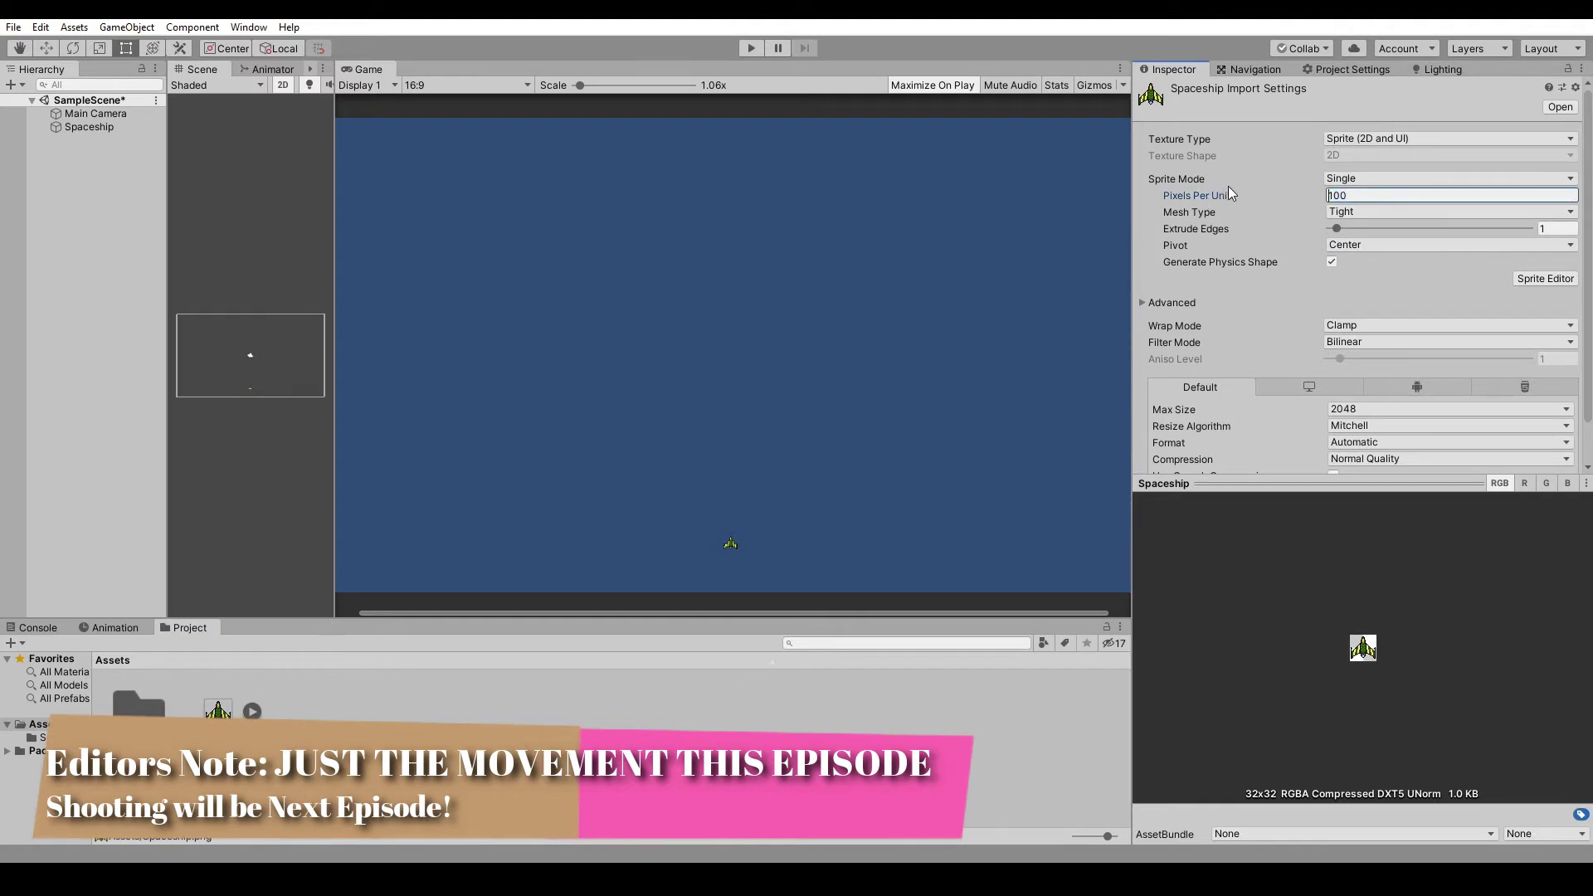
text(16)
key(Delete)
key(Delete)
key(Delete)
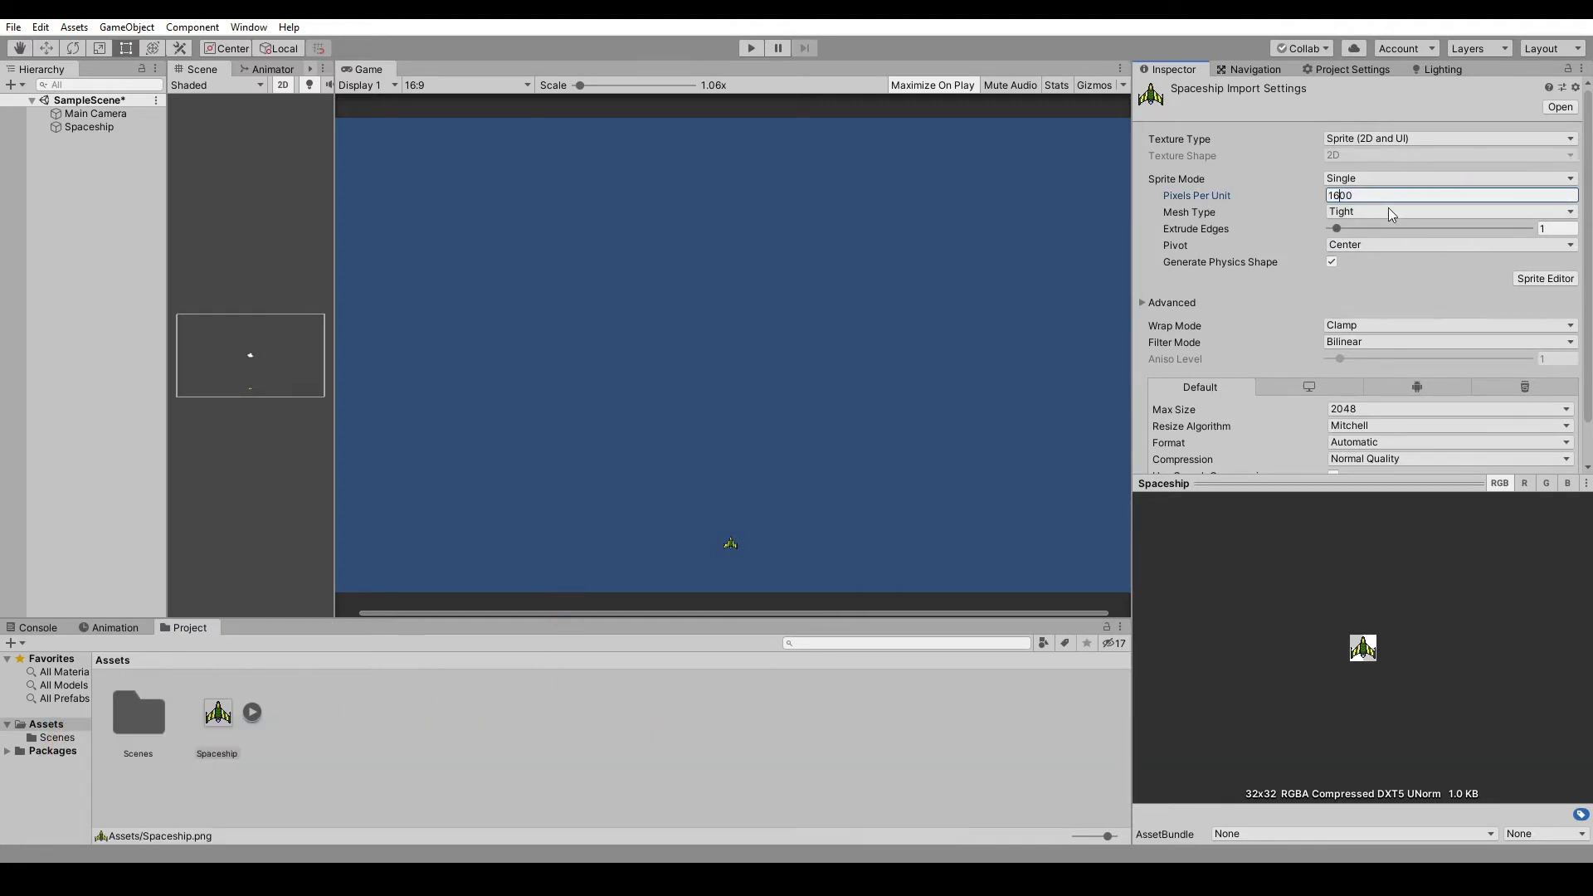
text(32)
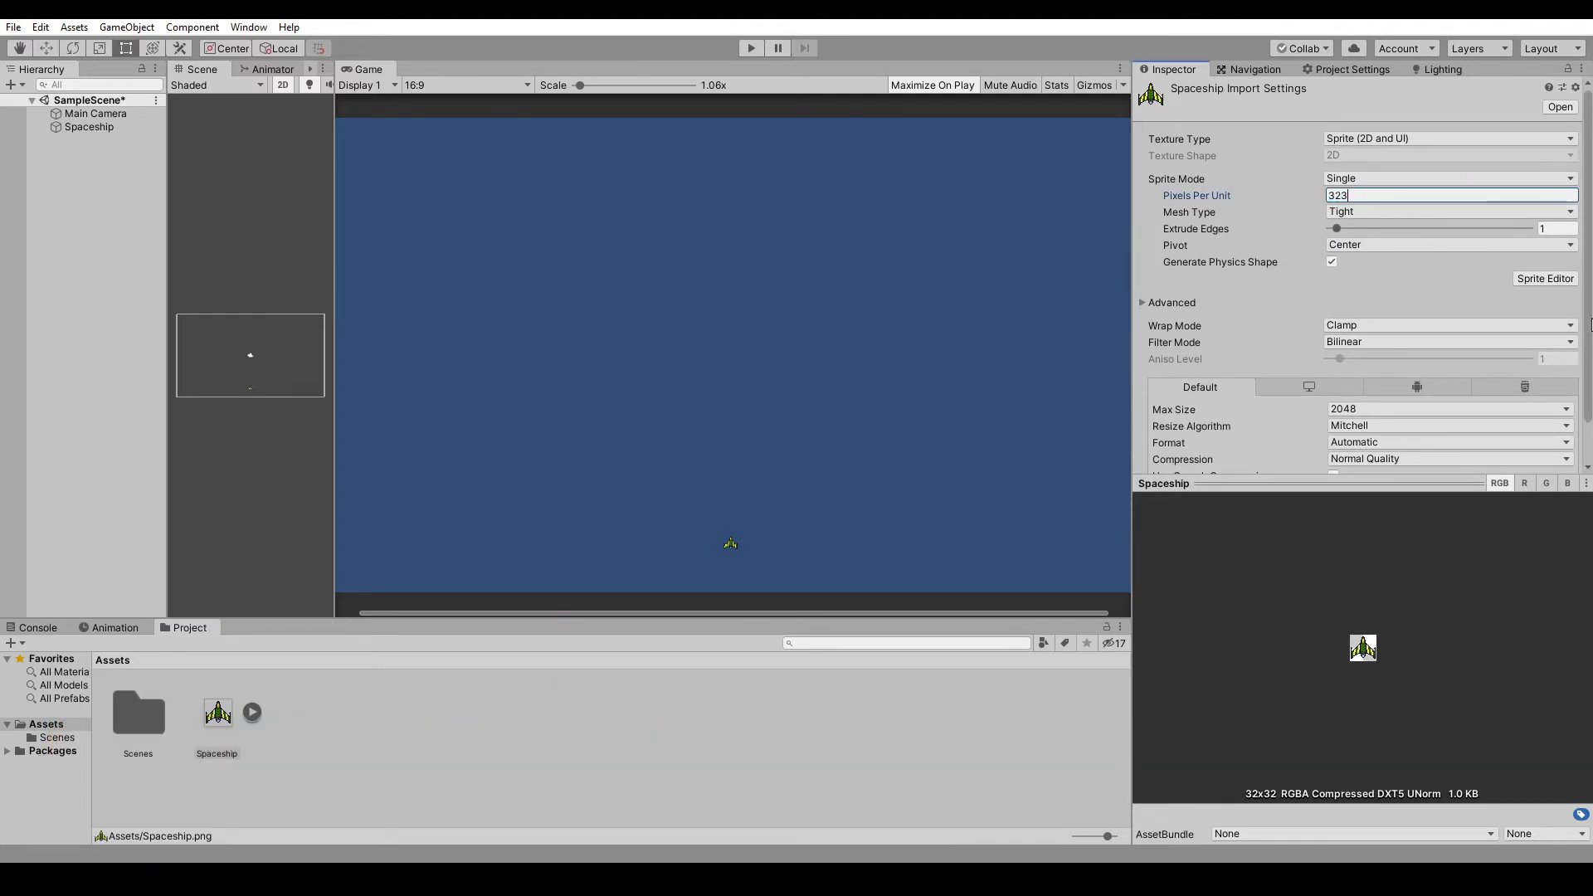
Step: Set the Spaceship texture's Max Size to 32, Compression to None and Filter Mode to Point (no filter), and apply the import settings
scroll(1474, 435, down, 2)
click(1394, 365)
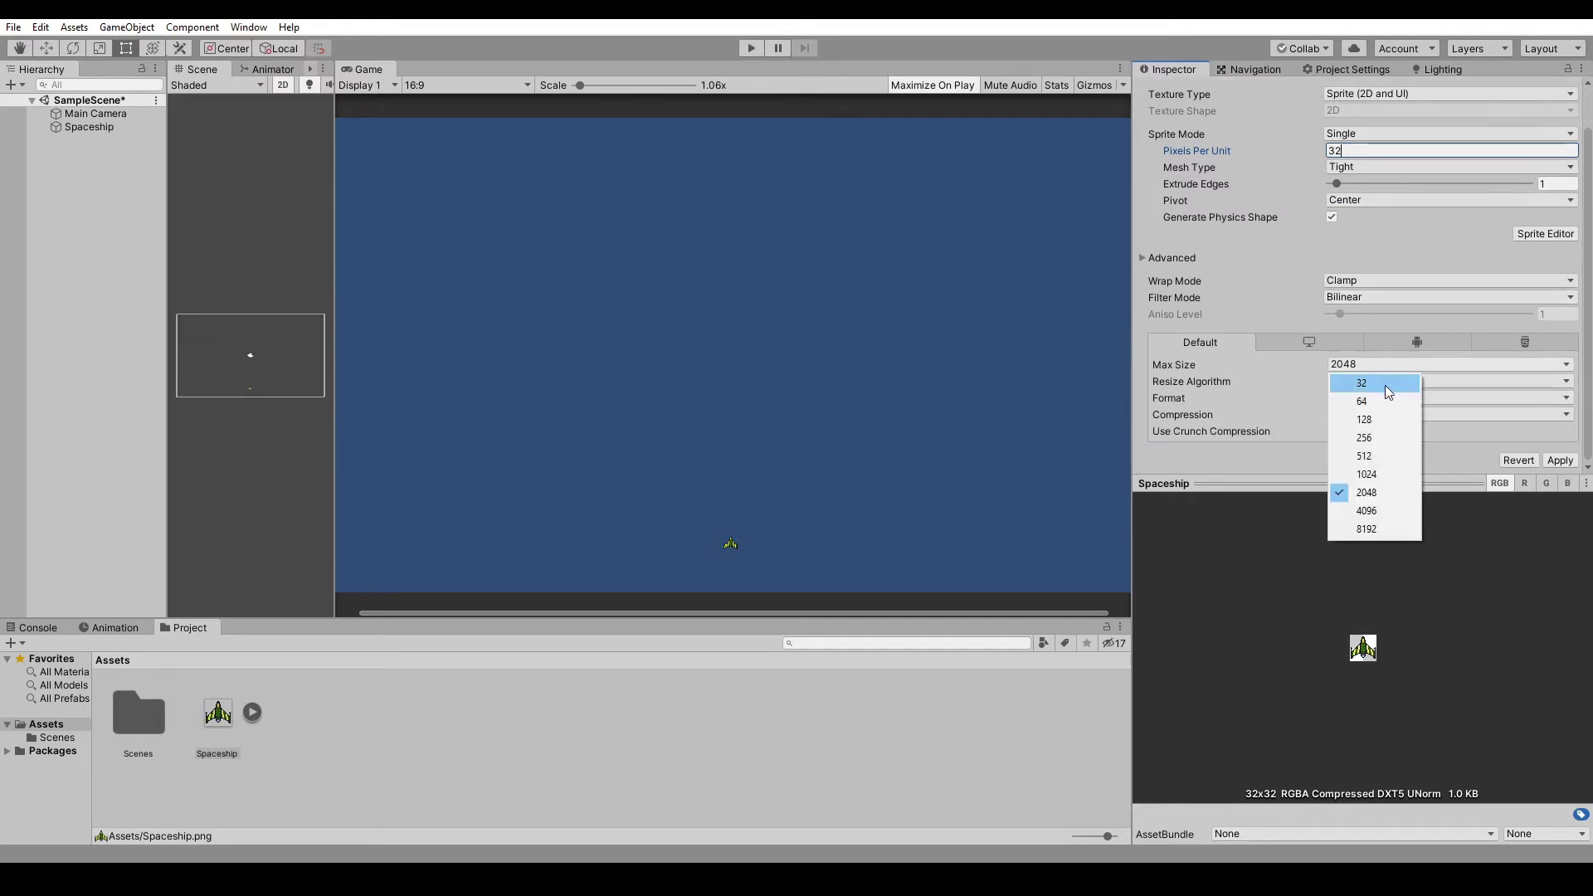
click(1387, 384)
click(1398, 414)
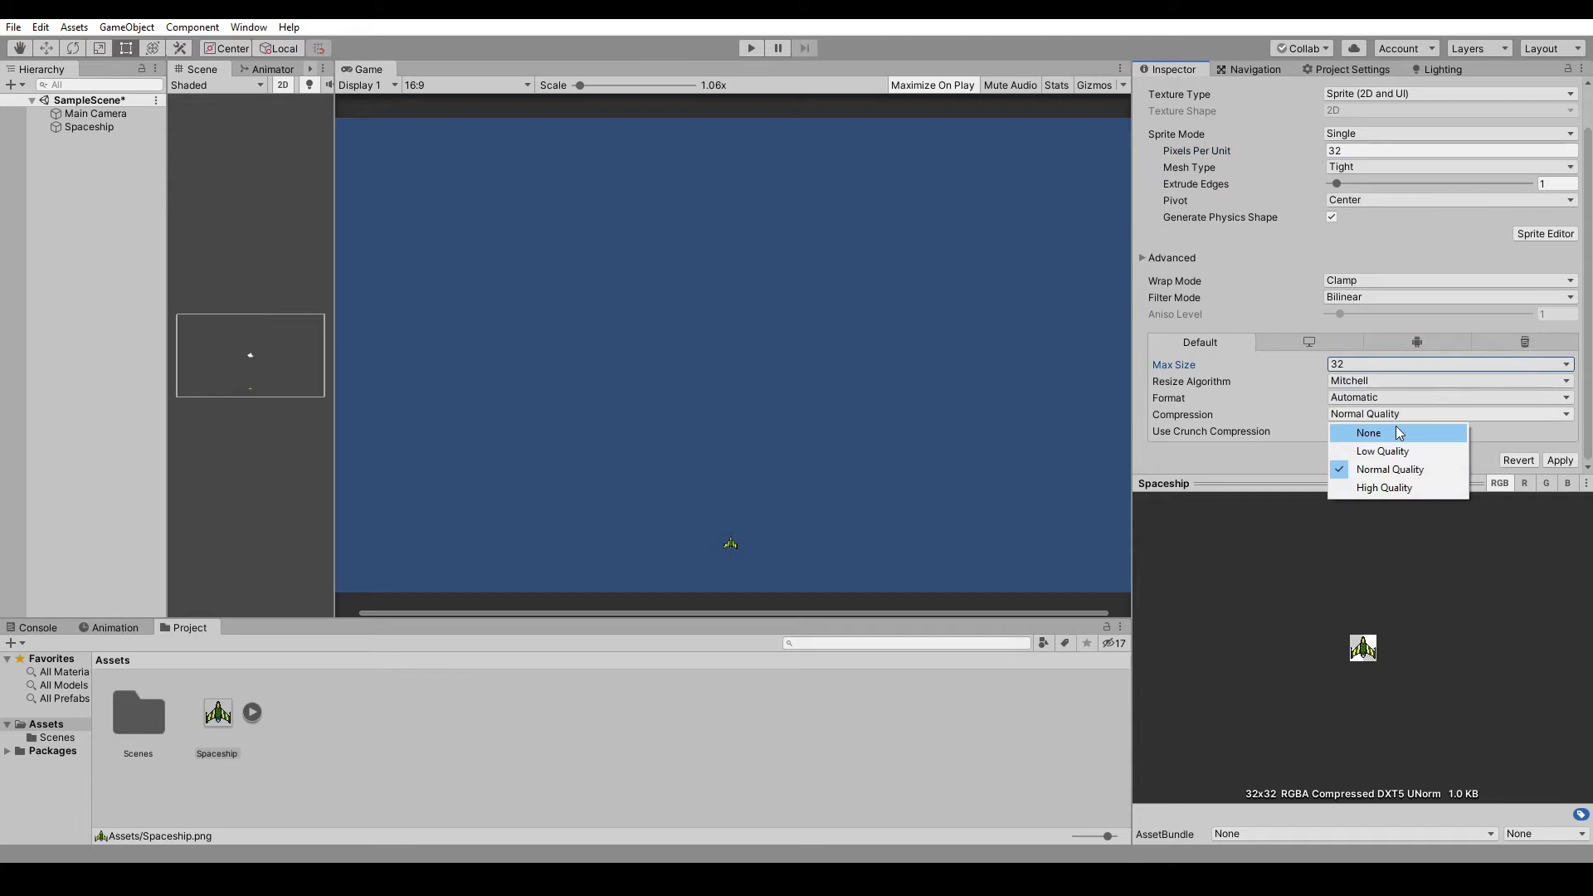
click(1396, 424)
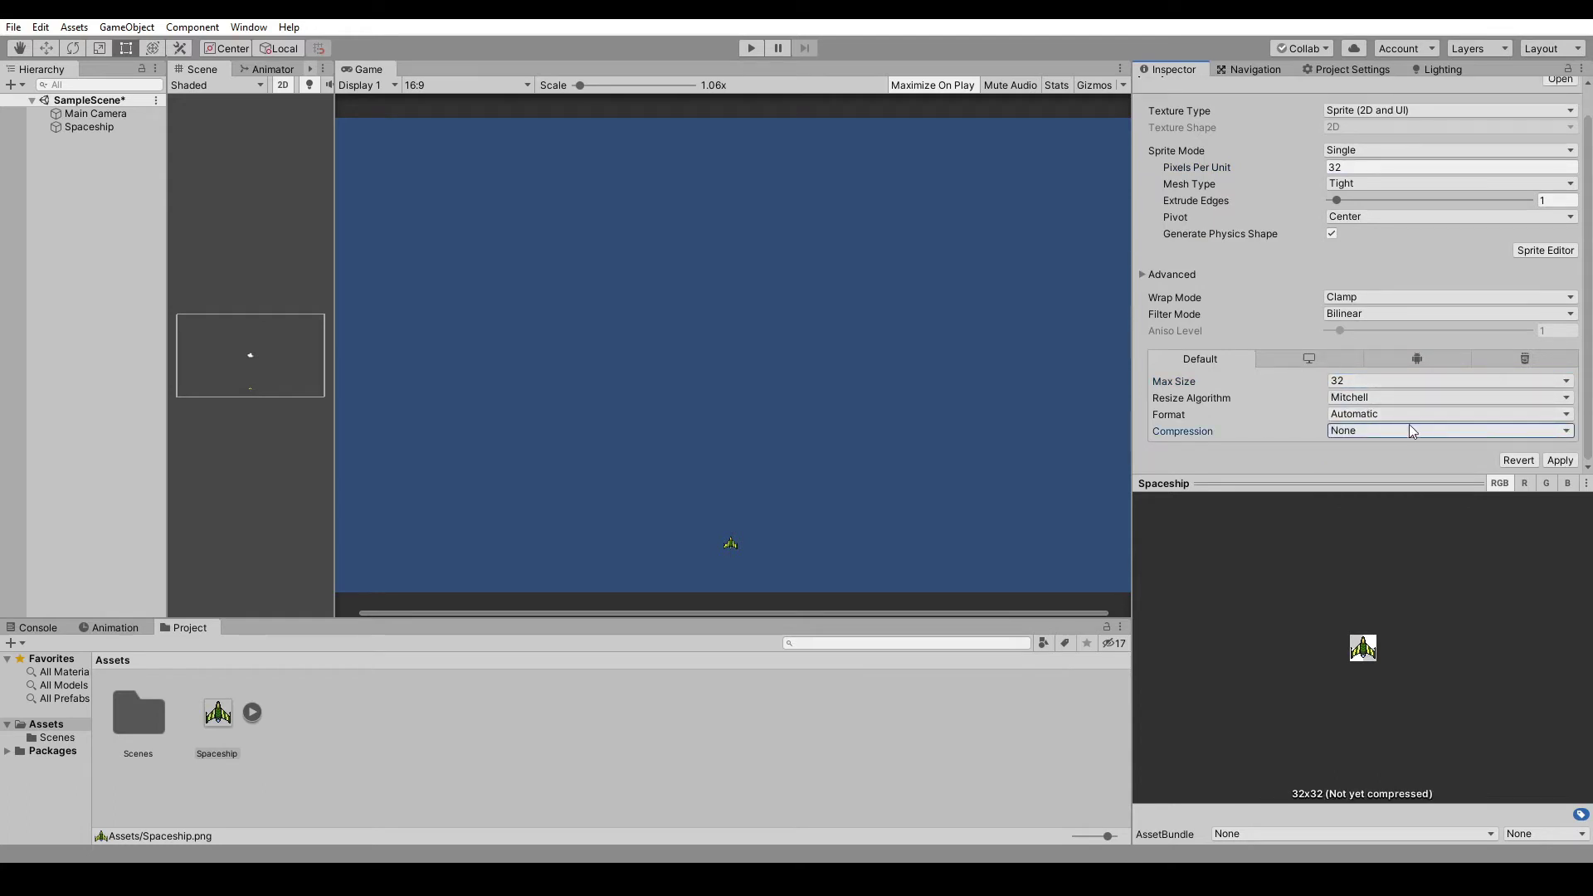
click(1432, 316)
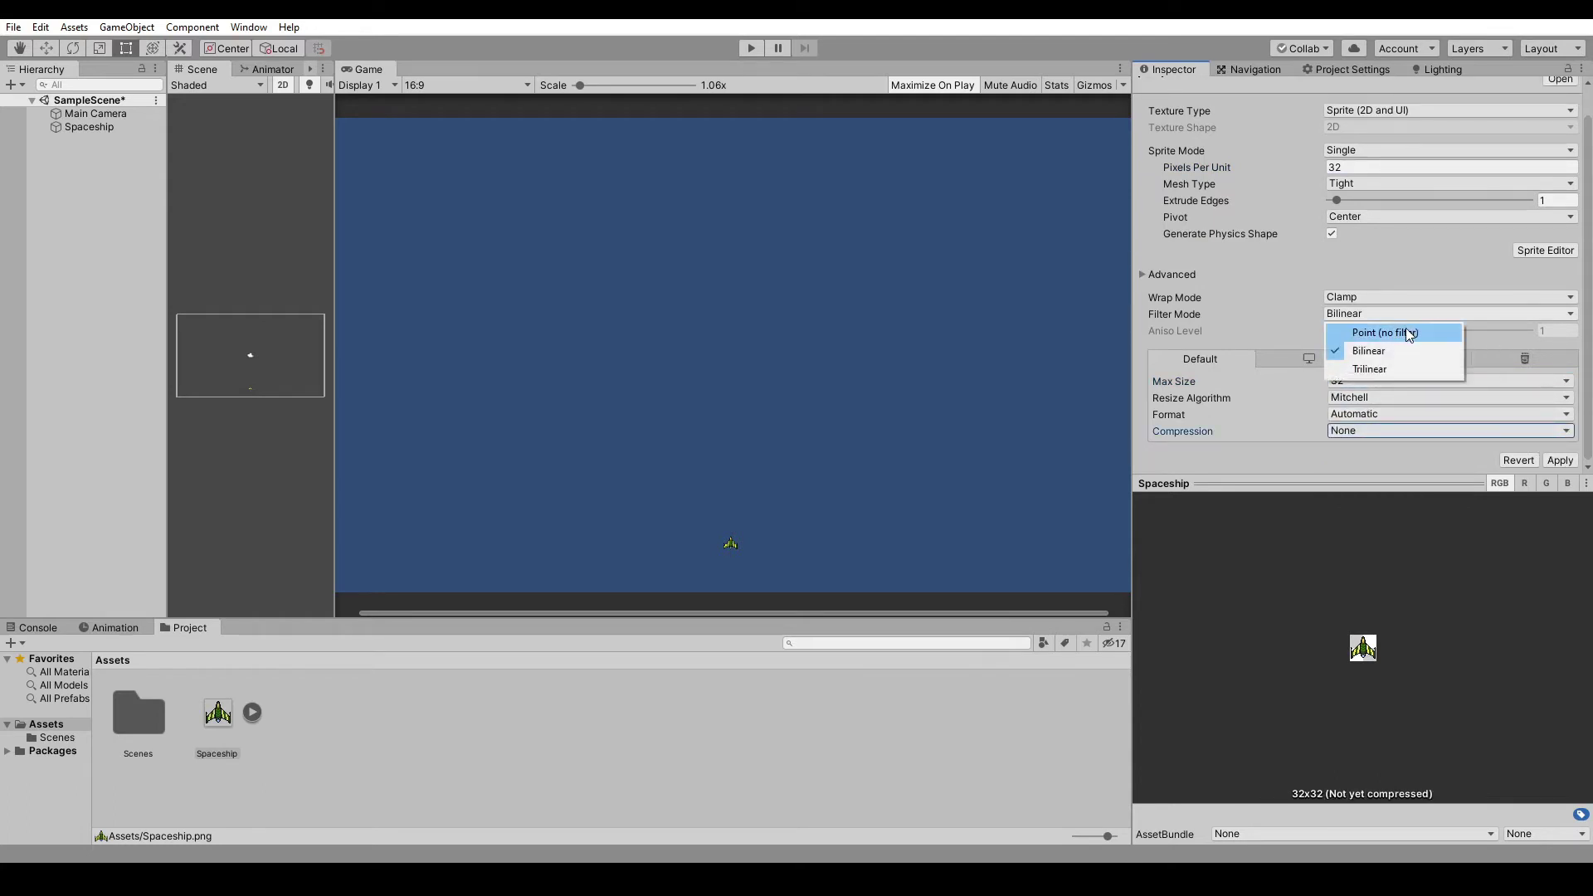
click(1405, 330)
click(1560, 461)
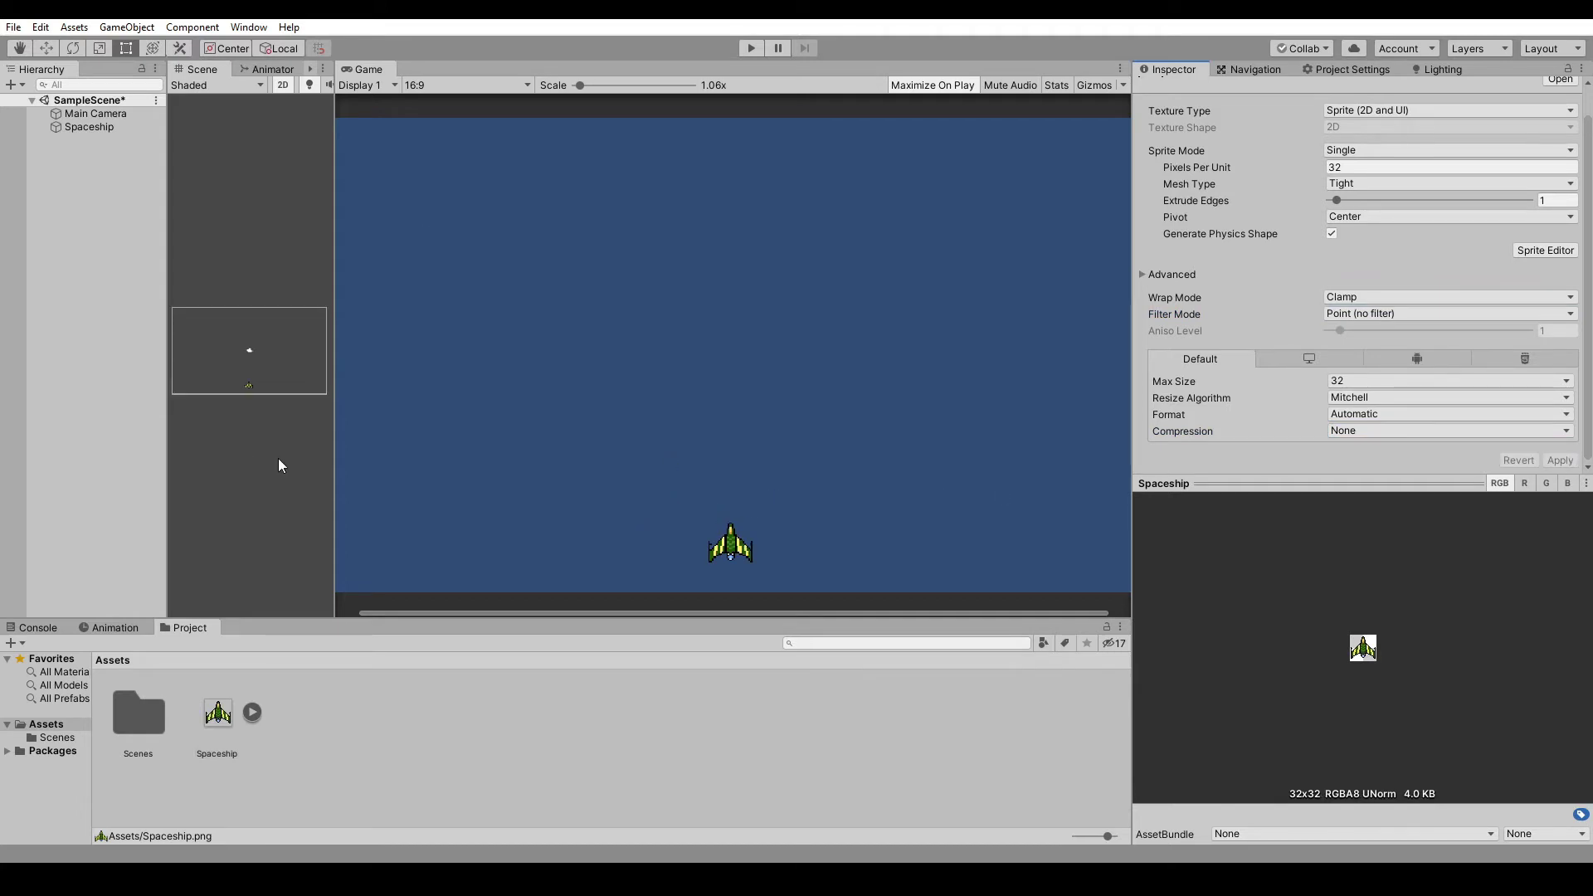
scroll(275, 454, up, 4)
mouse_move(223, 372)
middle_down()
mouse_move(291, 456)
mouse_move(290, 404)
mouse_move(231, 401)
middle_up()
scroll(295, 421, up, 5)
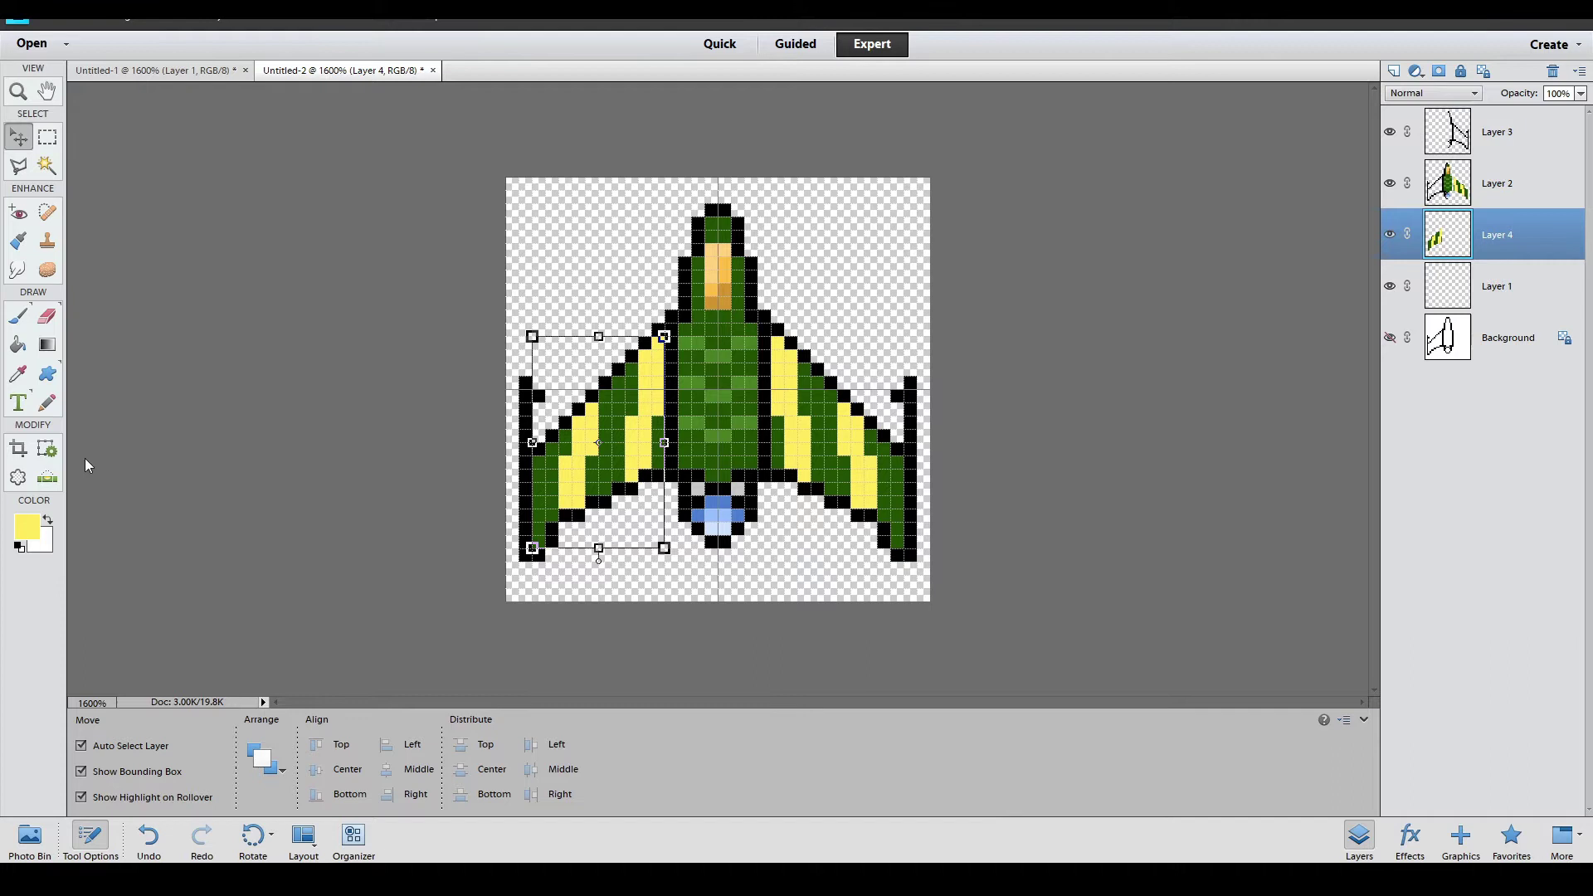
Step: Back in Photoshop Elements, sample the hull's green, darken it to #193e00, and recolour the ship's black outline with it on Layer 2
click(30, 379)
click(687, 335)
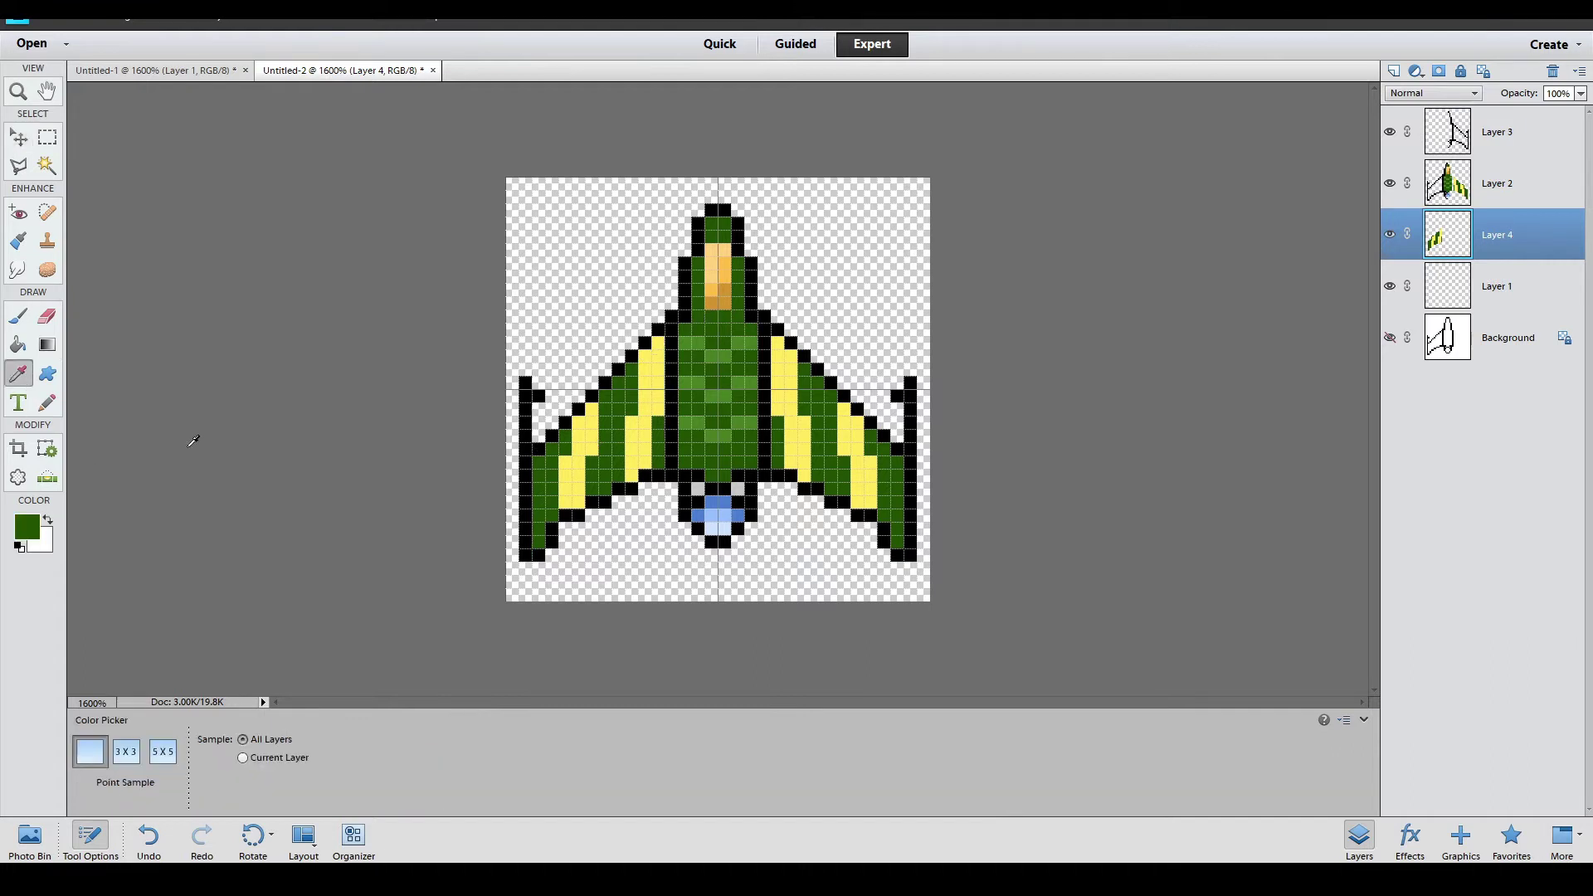
click(24, 536)
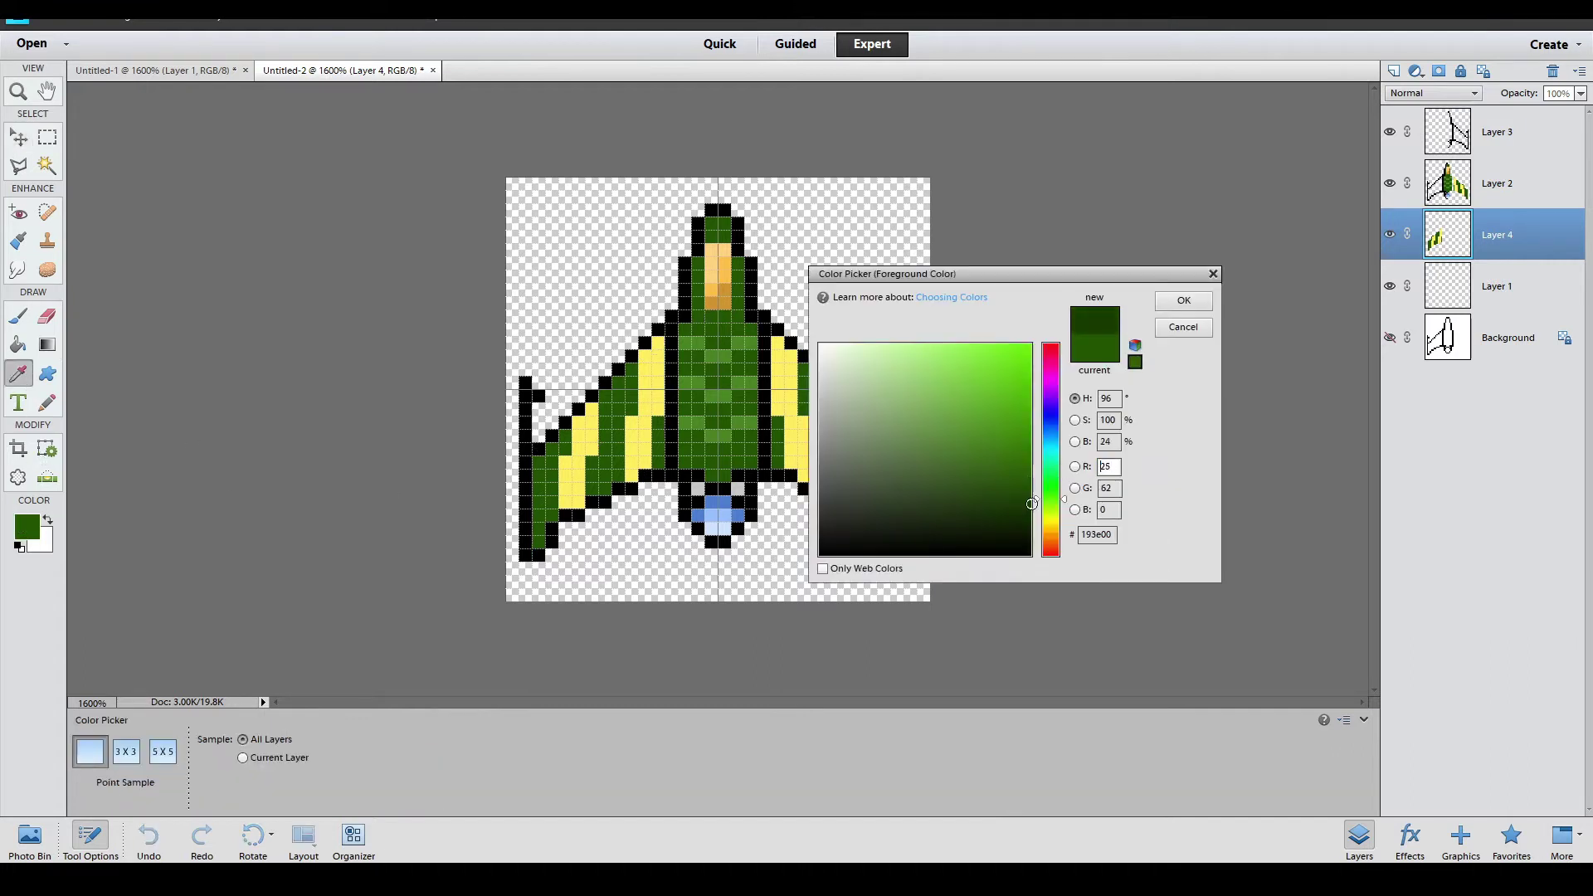
click(1207, 300)
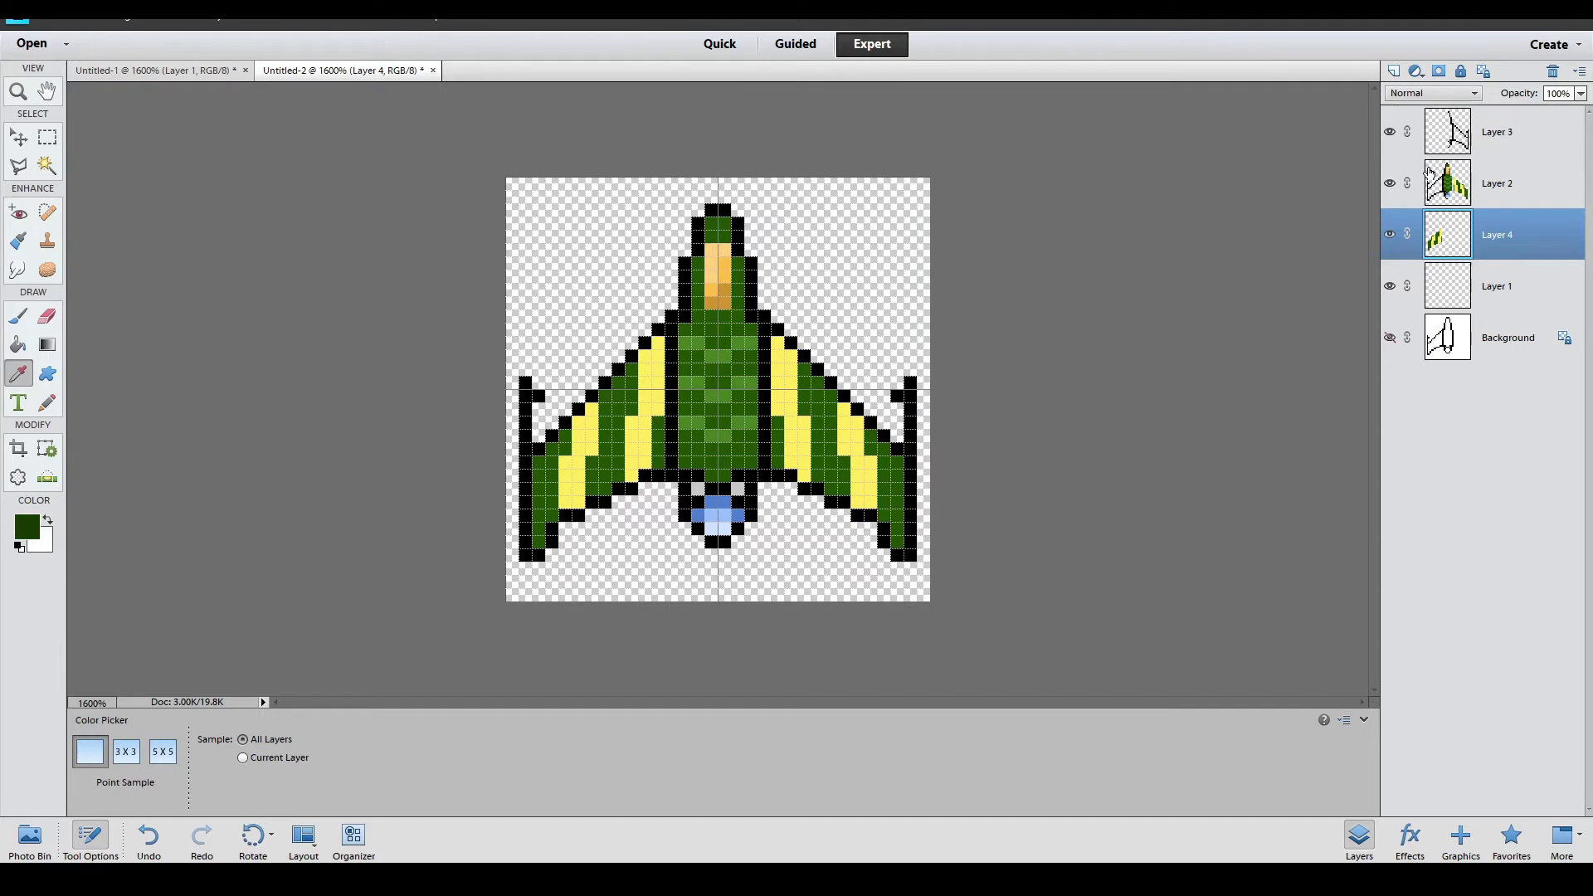
click(1428, 171)
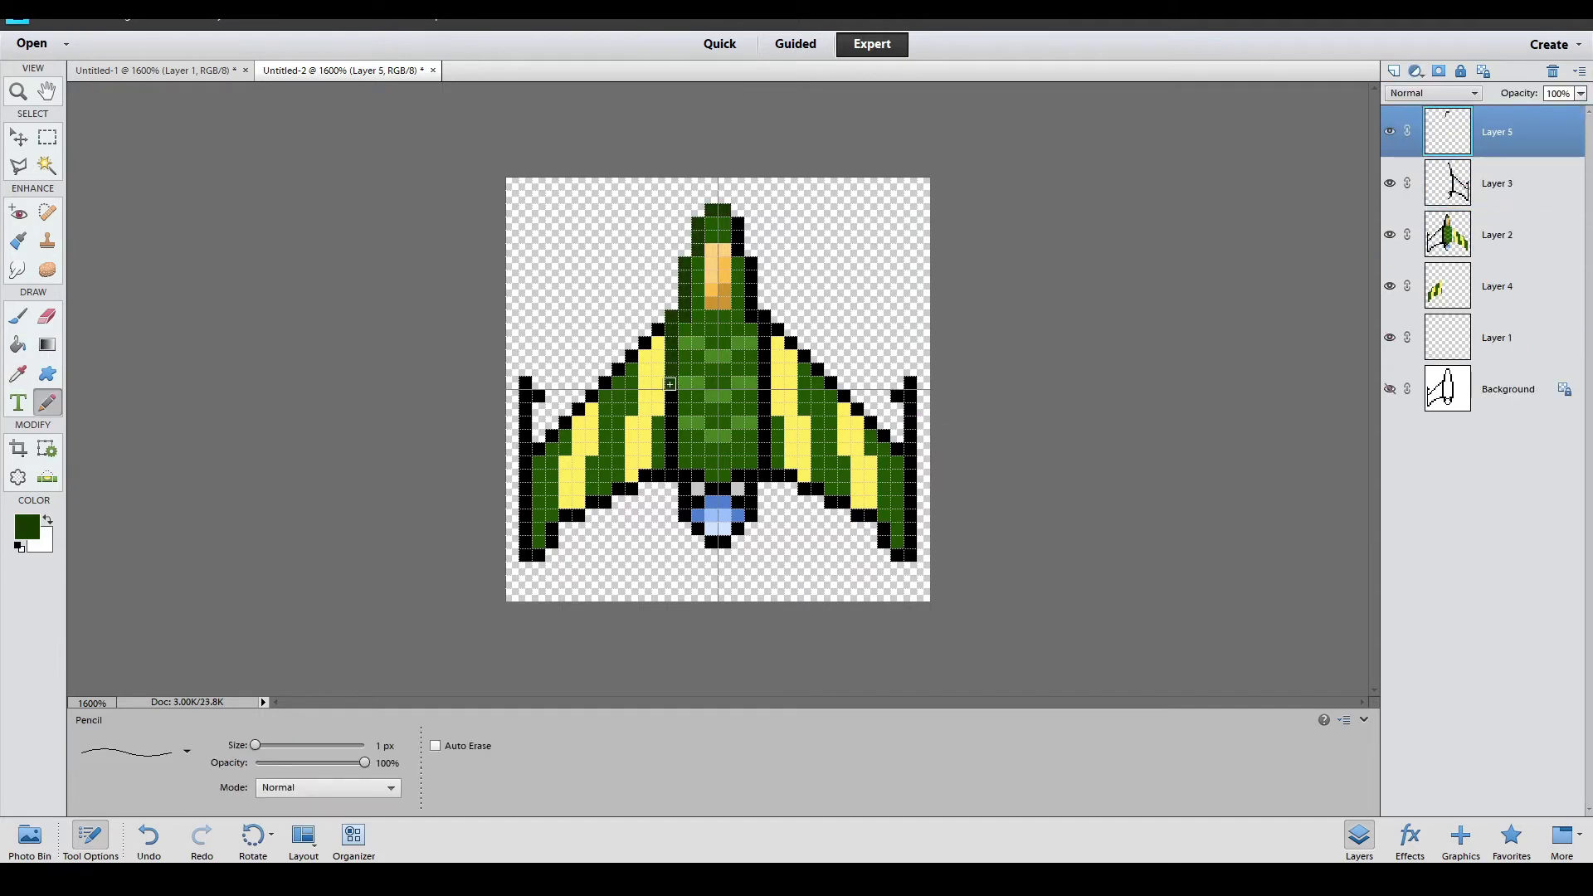
mouse_move(713, 207)
mouse_down()
mouse_move(680, 382)
mouse_move(751, 448)
mouse_move(650, 334)
mouse_move(565, 423)
mouse_up()
Step: Change the foreground colour for each part and repaint the outlines of the engine and the wingtip guns
click(28, 527)
drag(738, 502, 685, 503)
click(27, 527)
drag(525, 436, 525, 396)
click(27, 527)
click(525, 383)
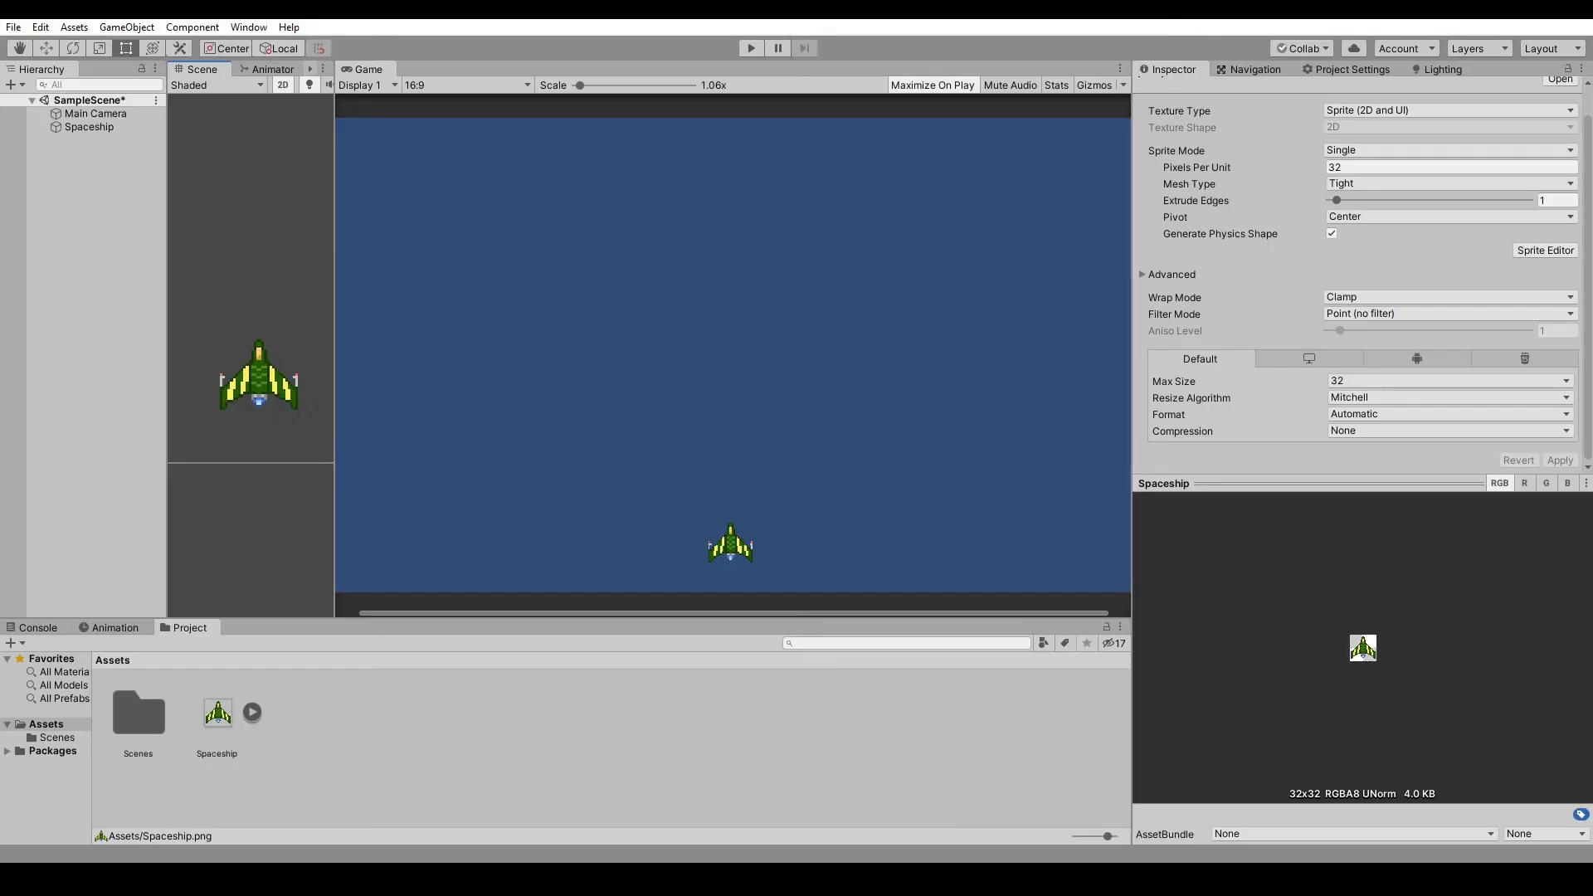
Step: In Unity, add a new script named Spaceship Movement to the Spaceship object and open it in Visual Studio
click(75, 128)
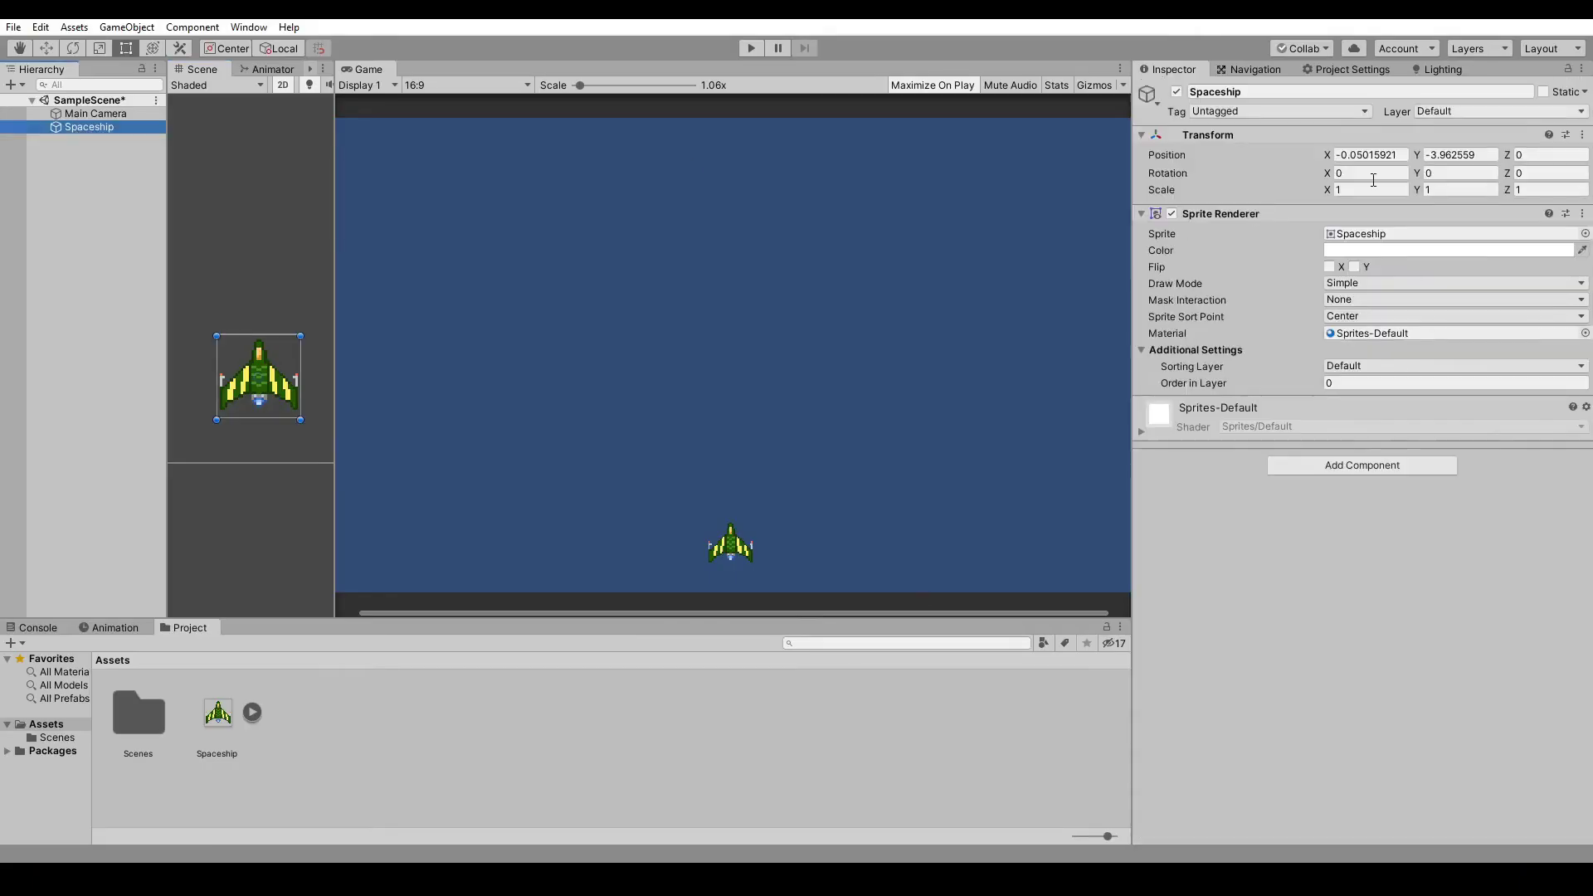
click(1314, 468)
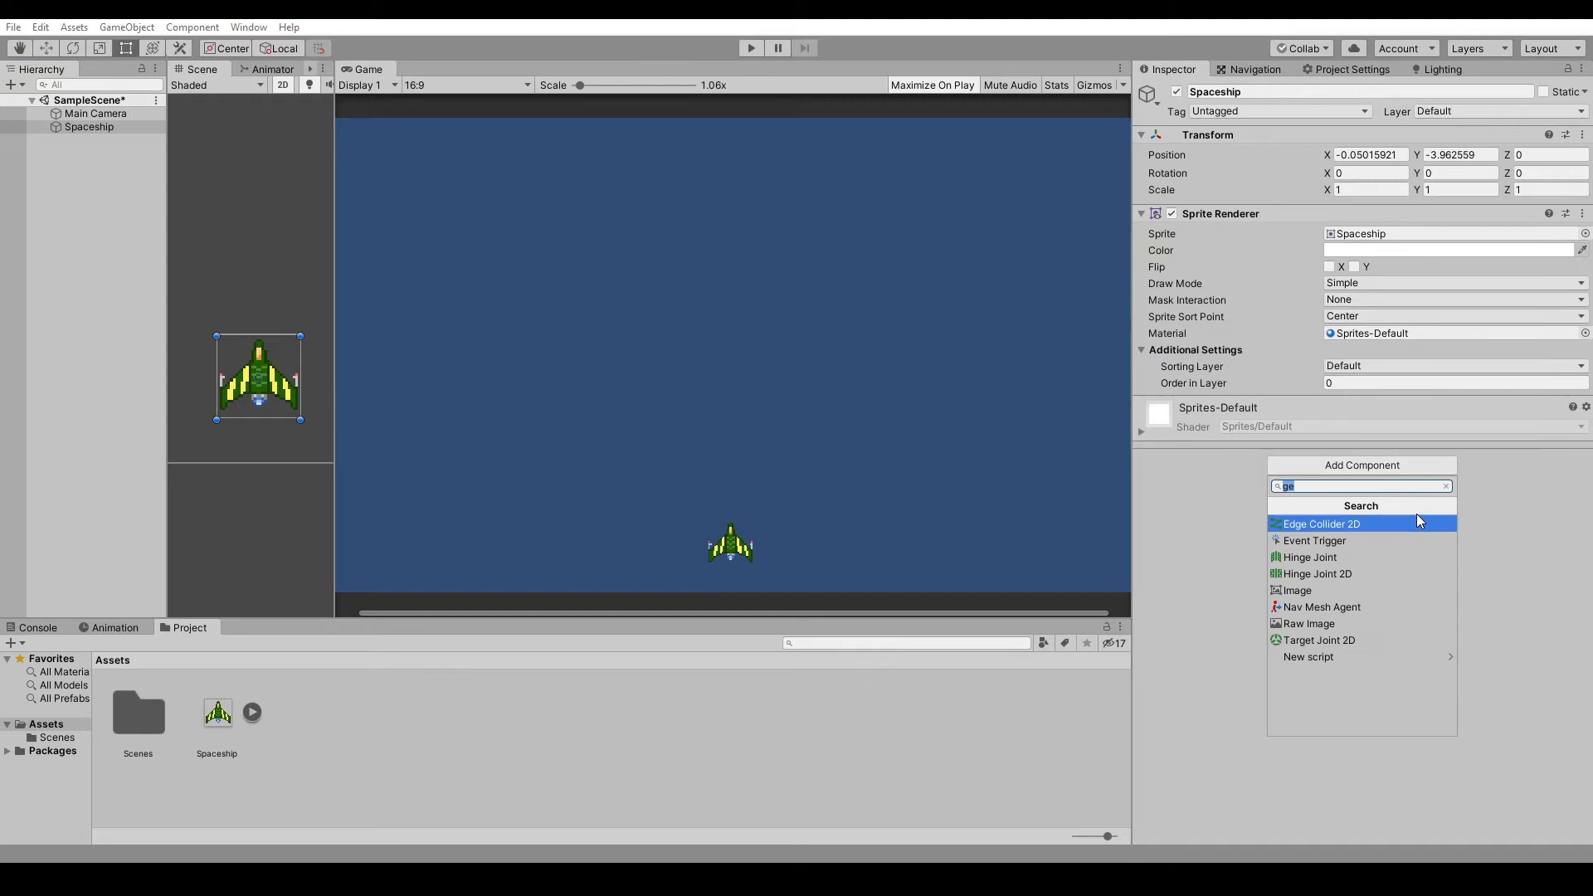
text(Spacesh)
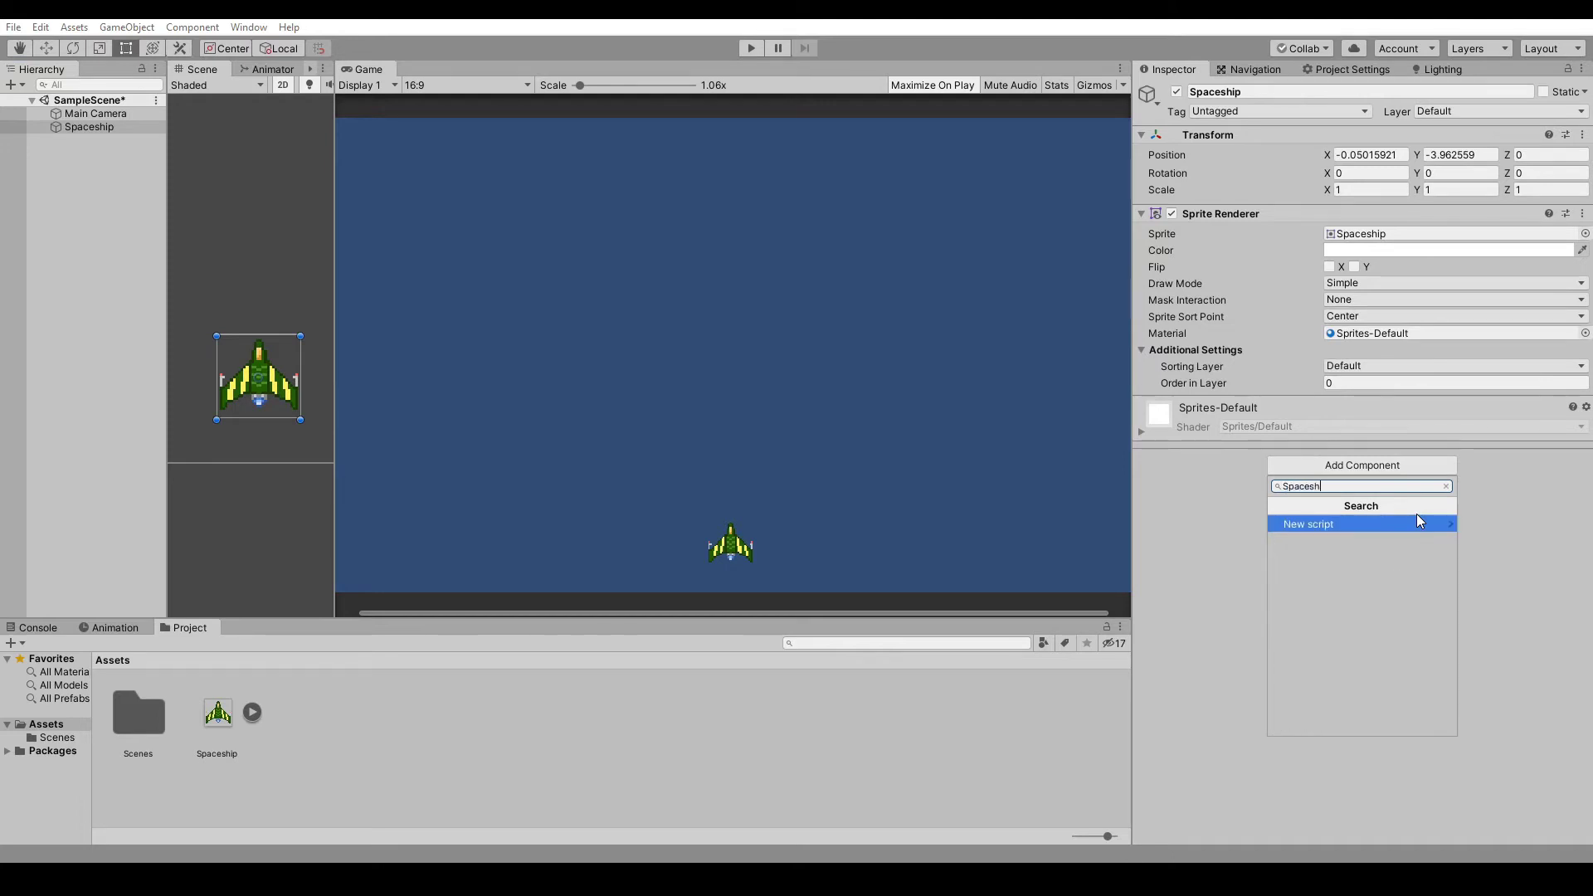
text(ip Movem)
key(Return)
key(Return)
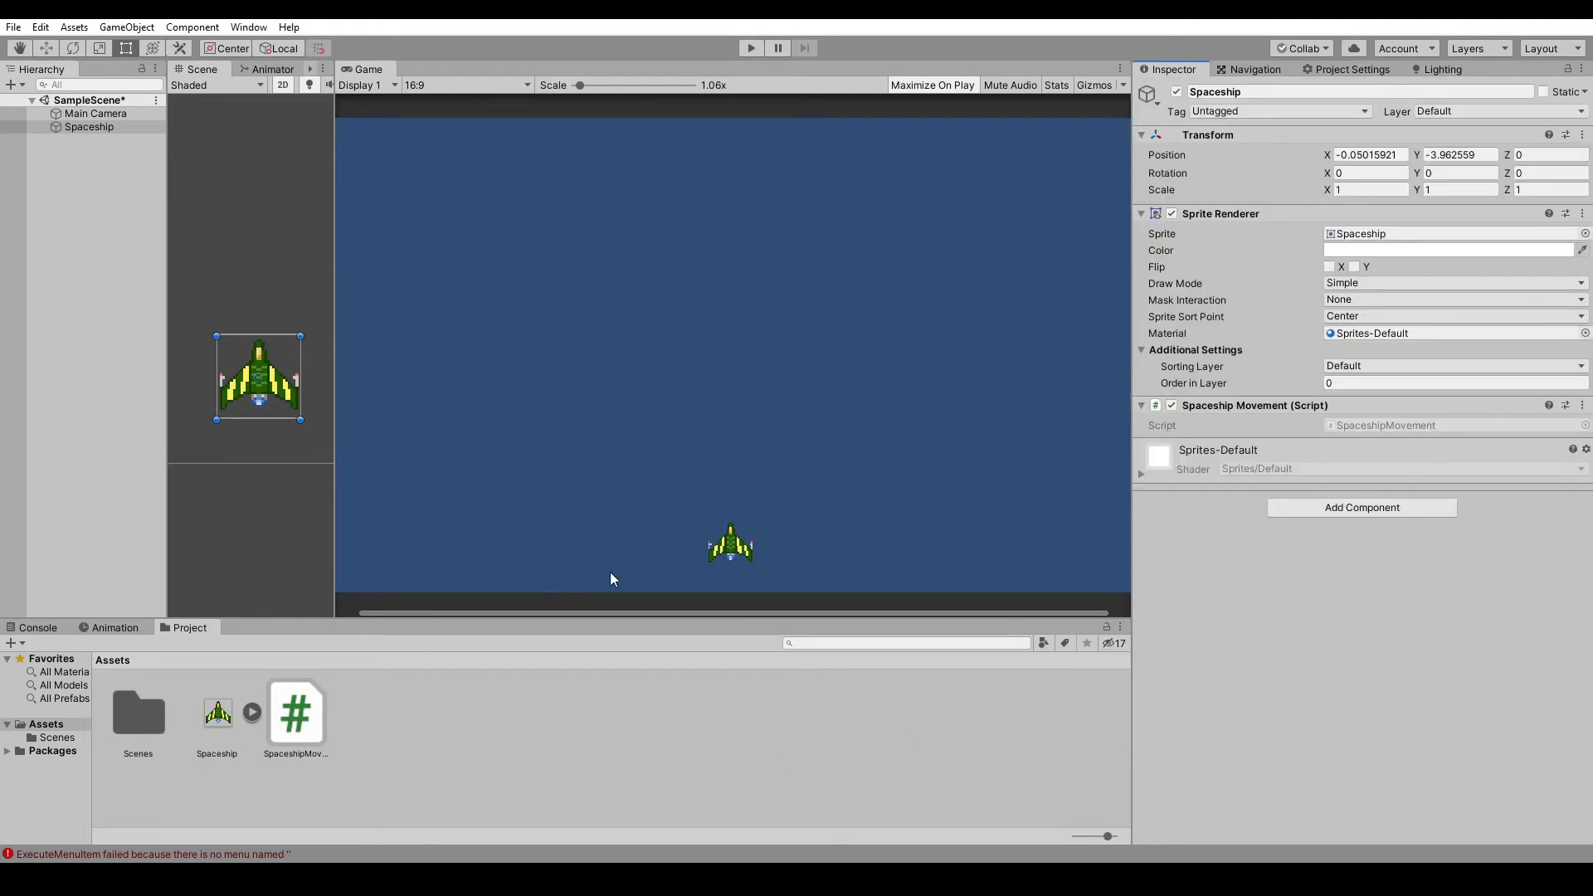
double_click(1404, 425)
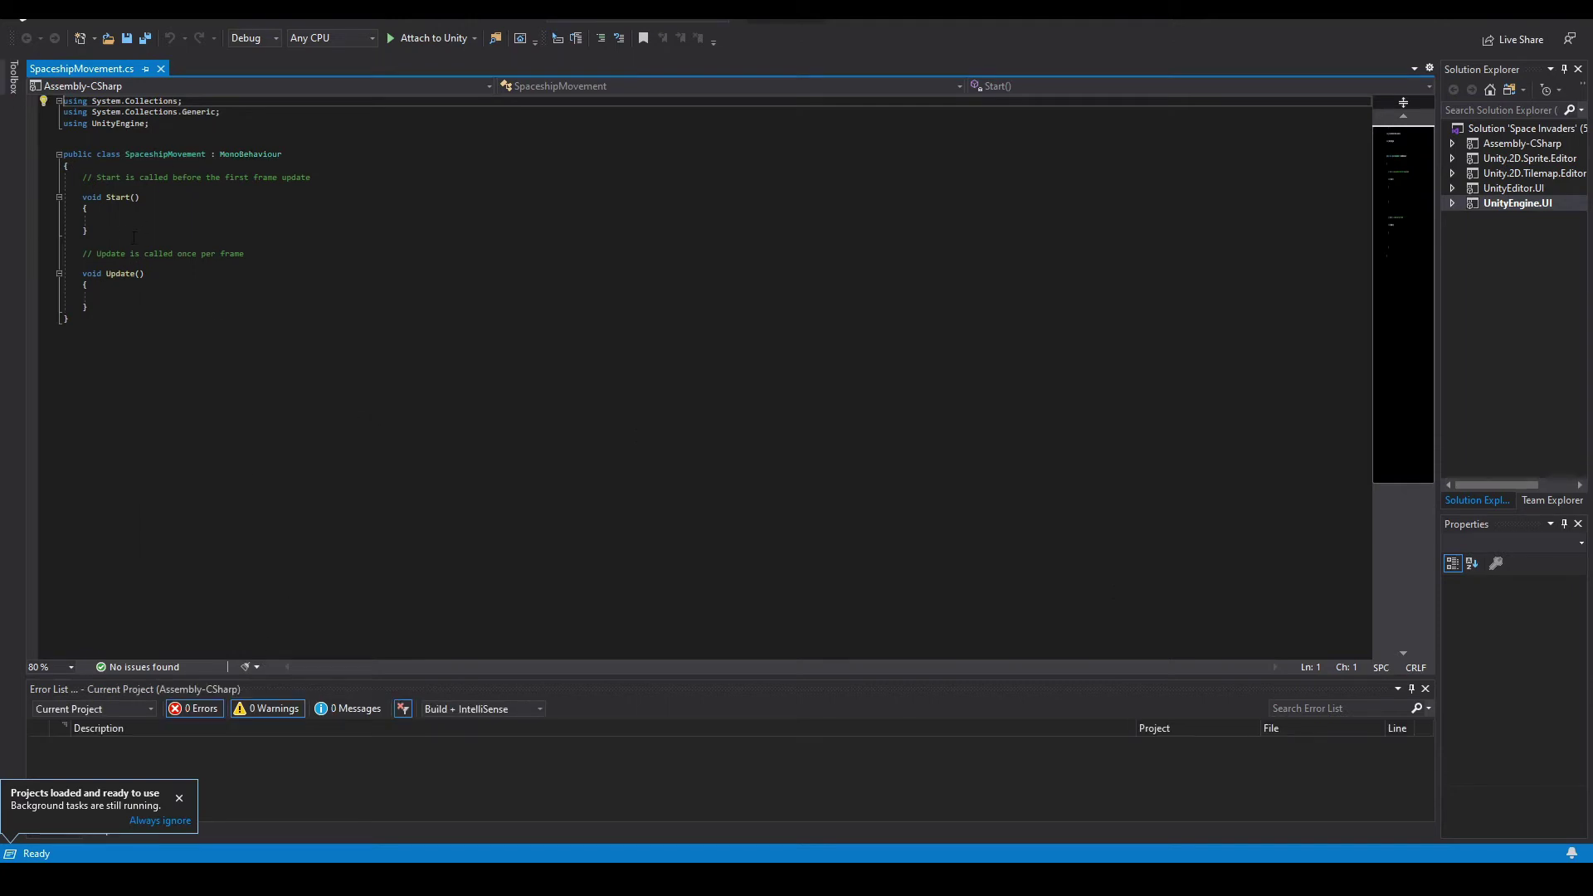
Step: Declare a non-public float variable mx at the top of the SpaceshipMovement class
click(103, 167)
key(Return)
key(Return)
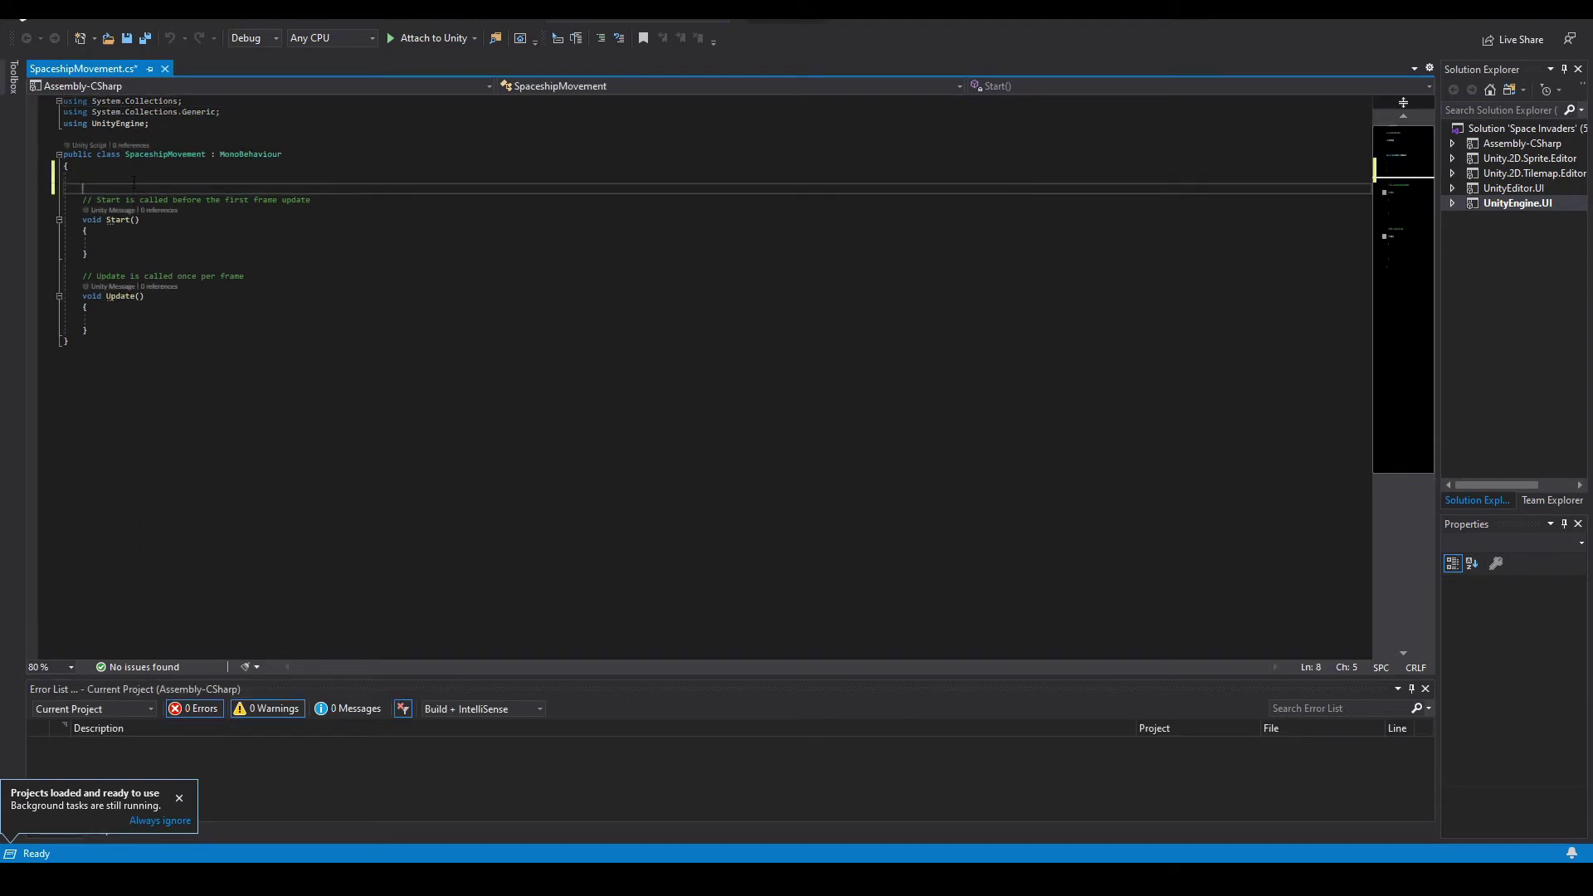
text(public fl)
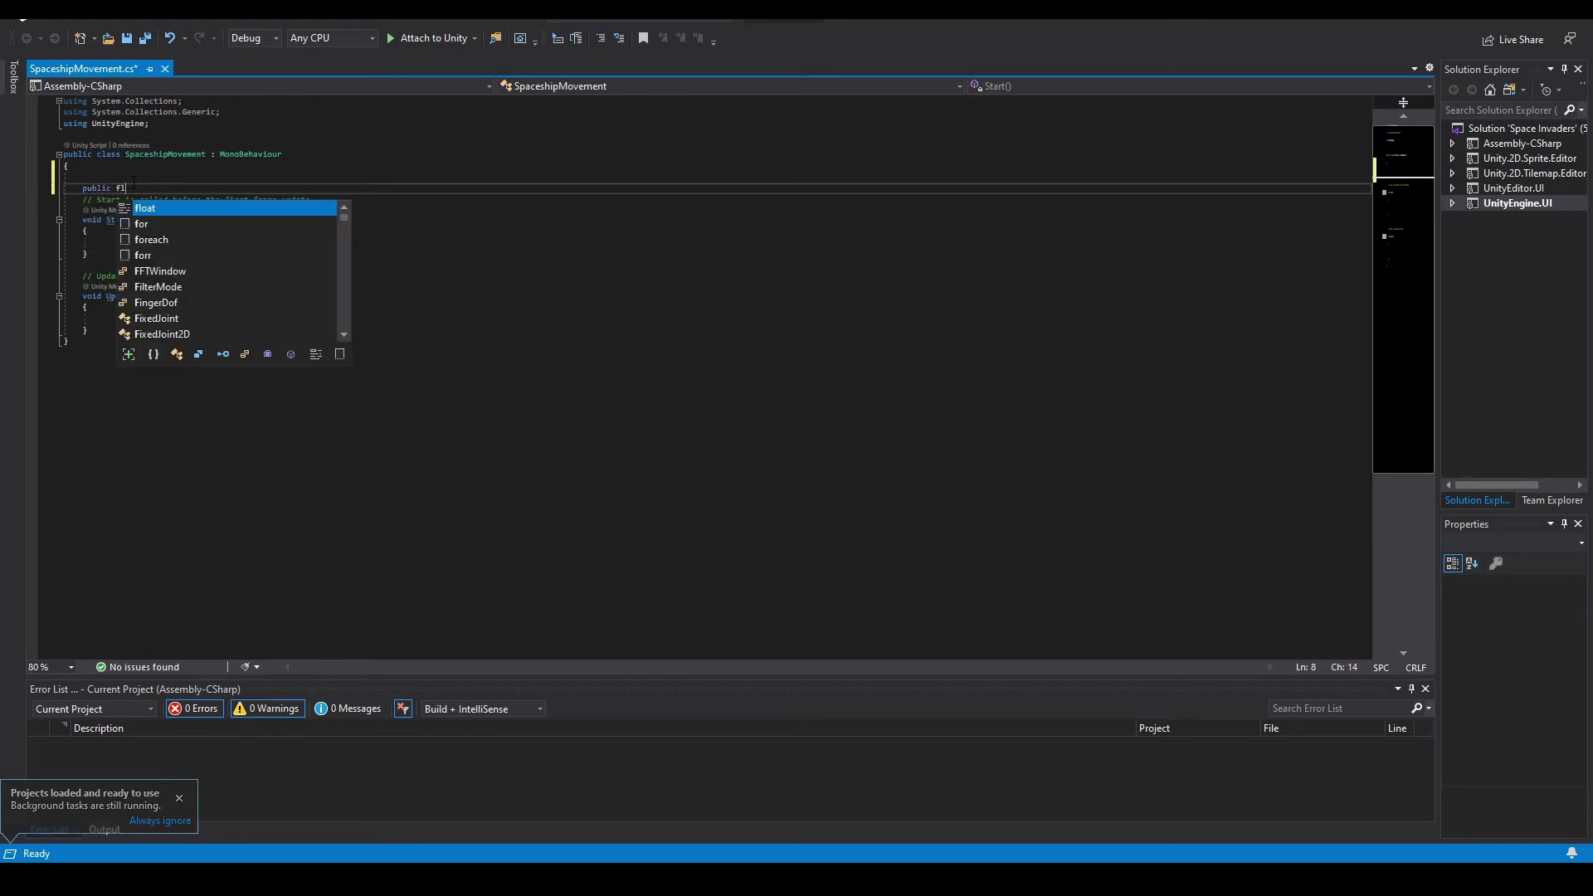
text(oat mx)
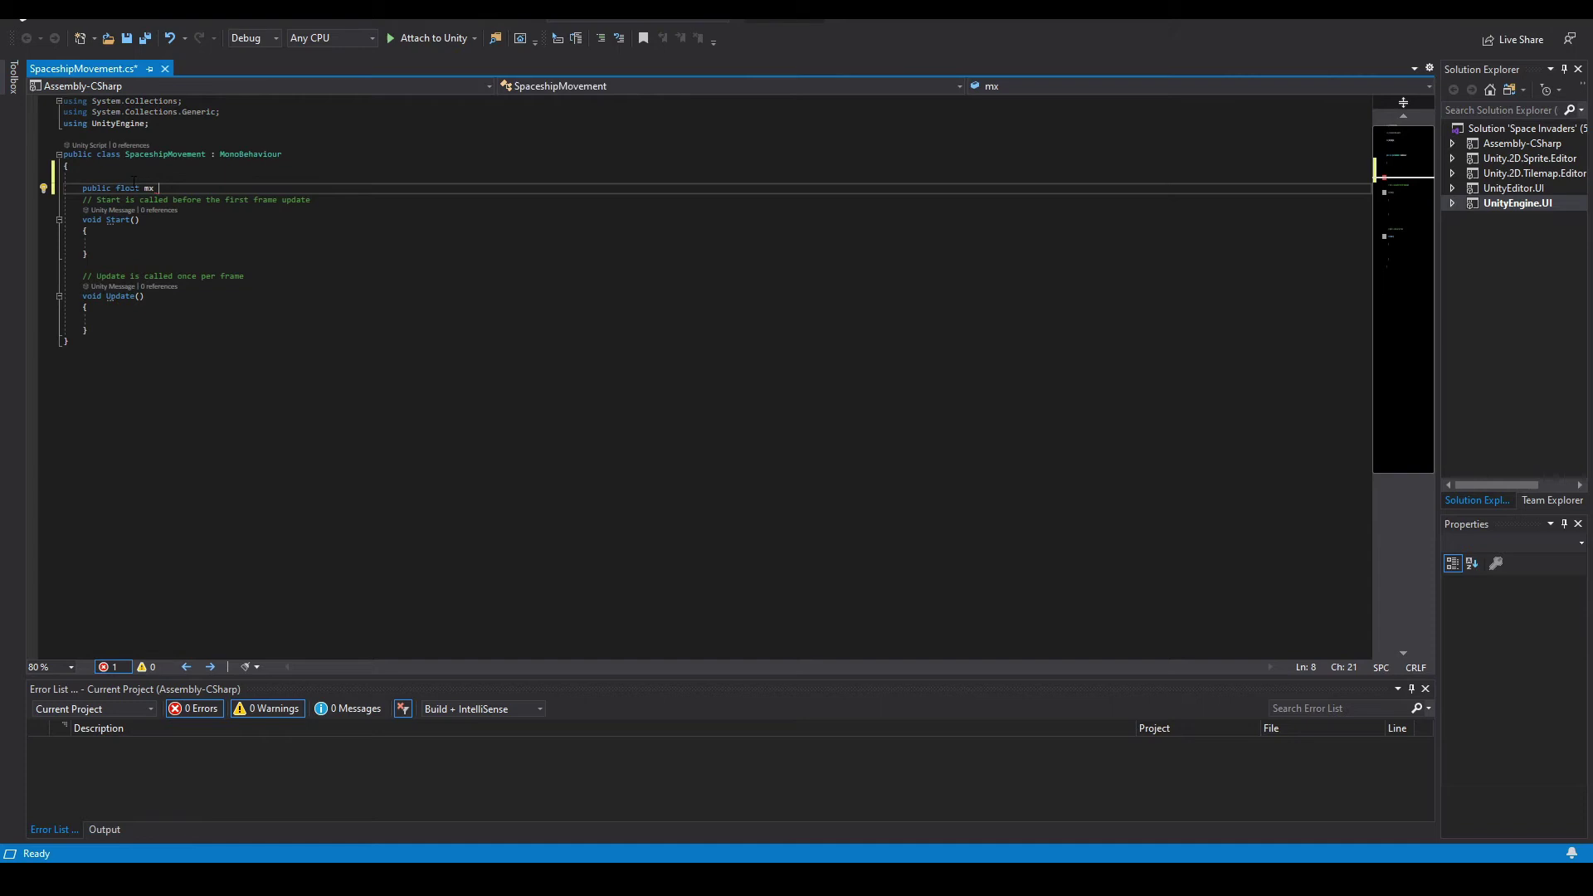
text( ;)
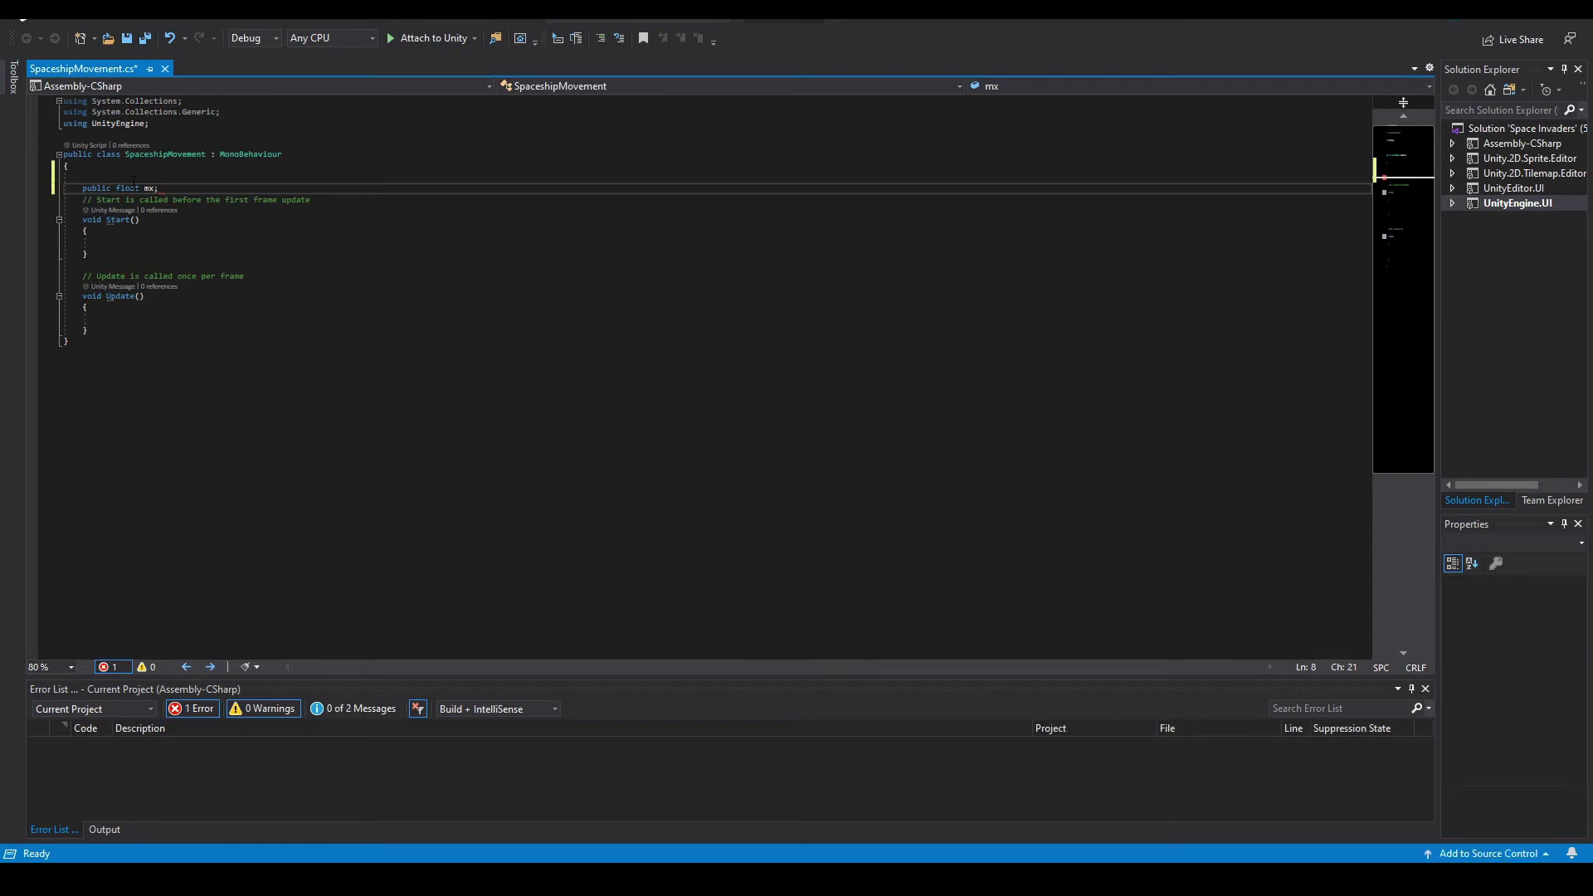
drag(114, 188, 82, 189)
key(BackSpace)
Step: In the Update method, assign mx the value of Input.GetAxis("Horizontal")
click(108, 243)
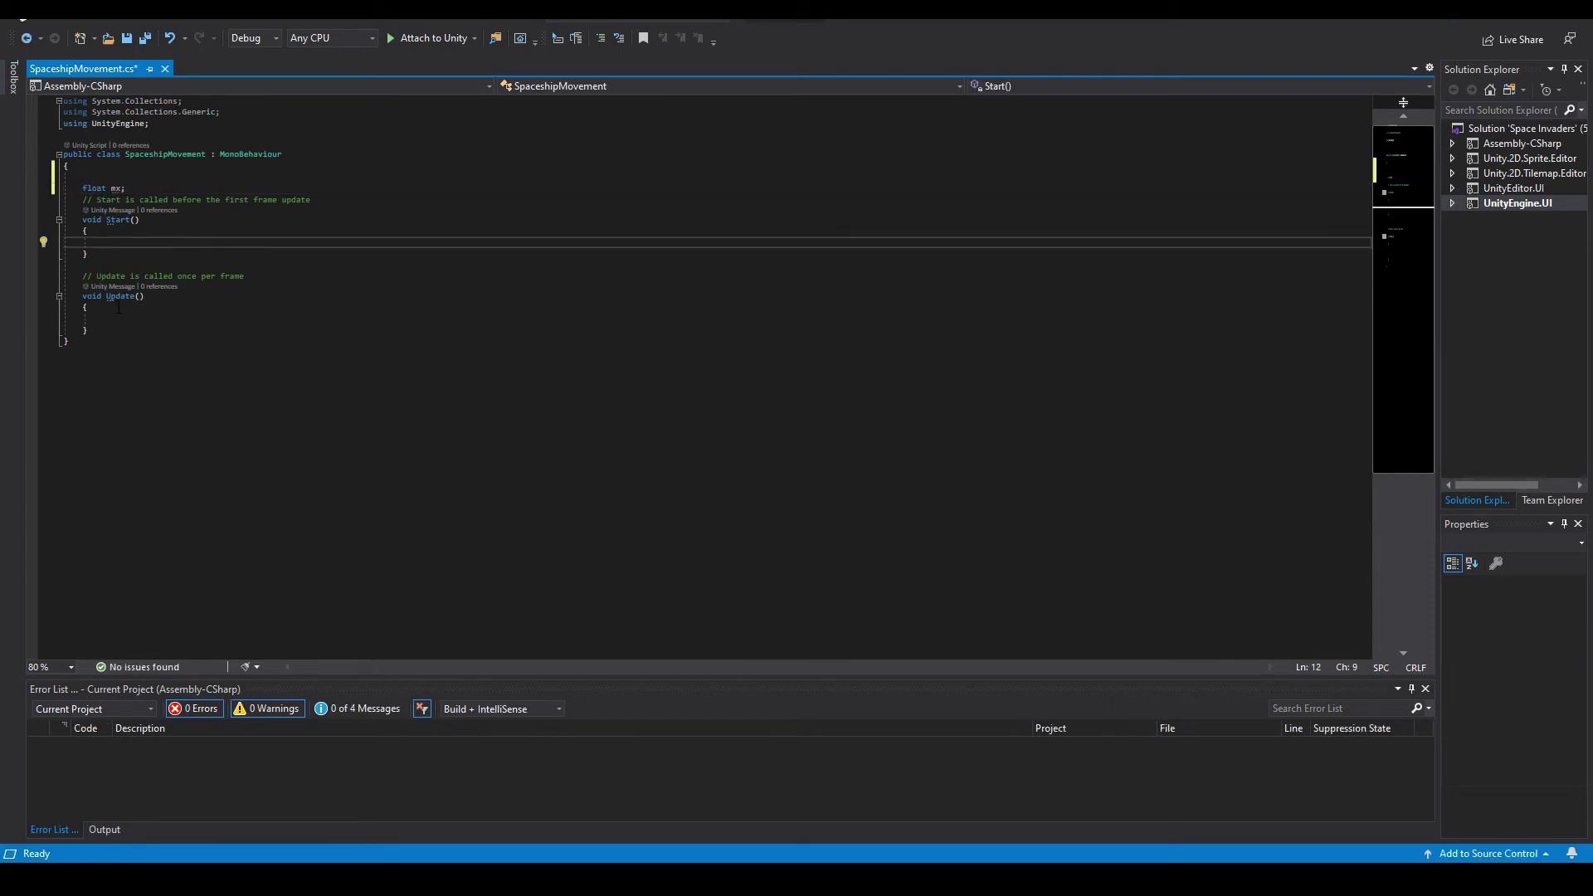
click(107, 319)
text(m)
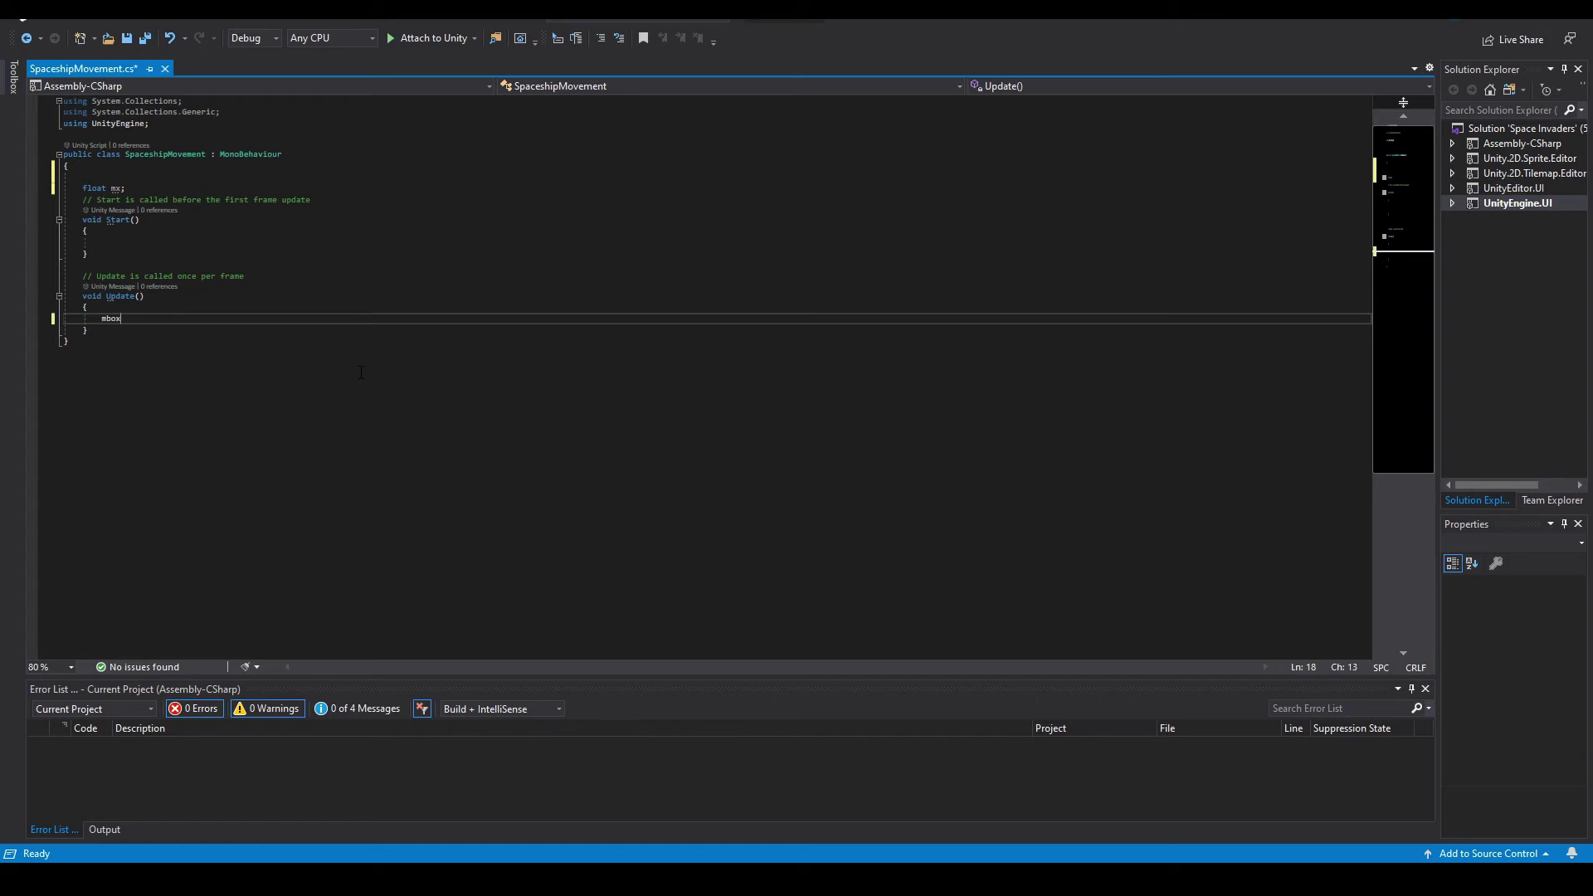
text(x = I)
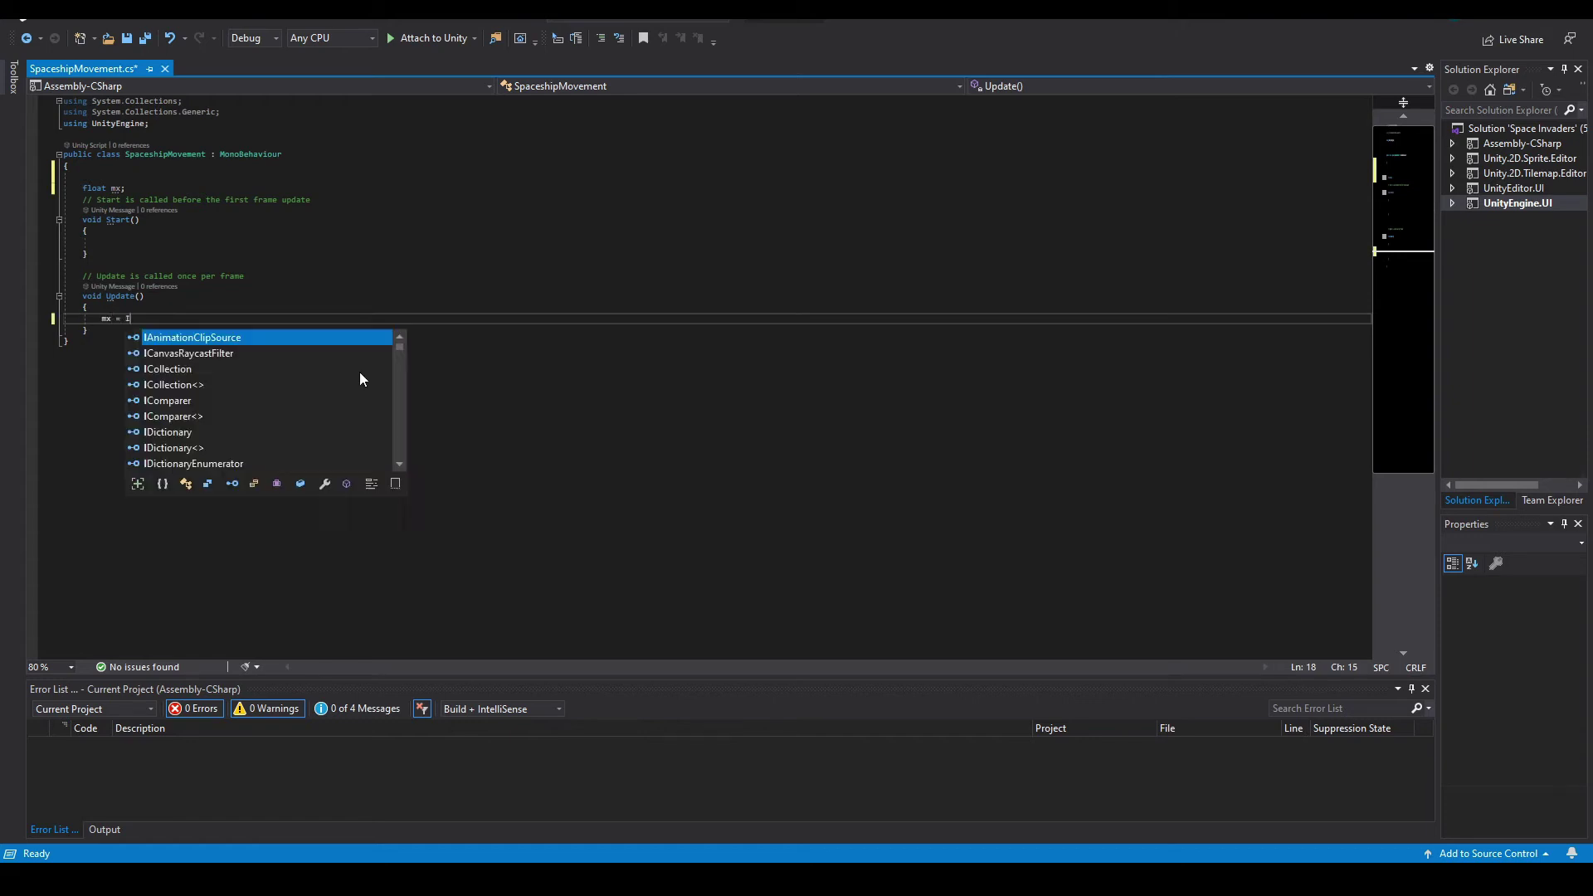
text(nput.GetAxis)
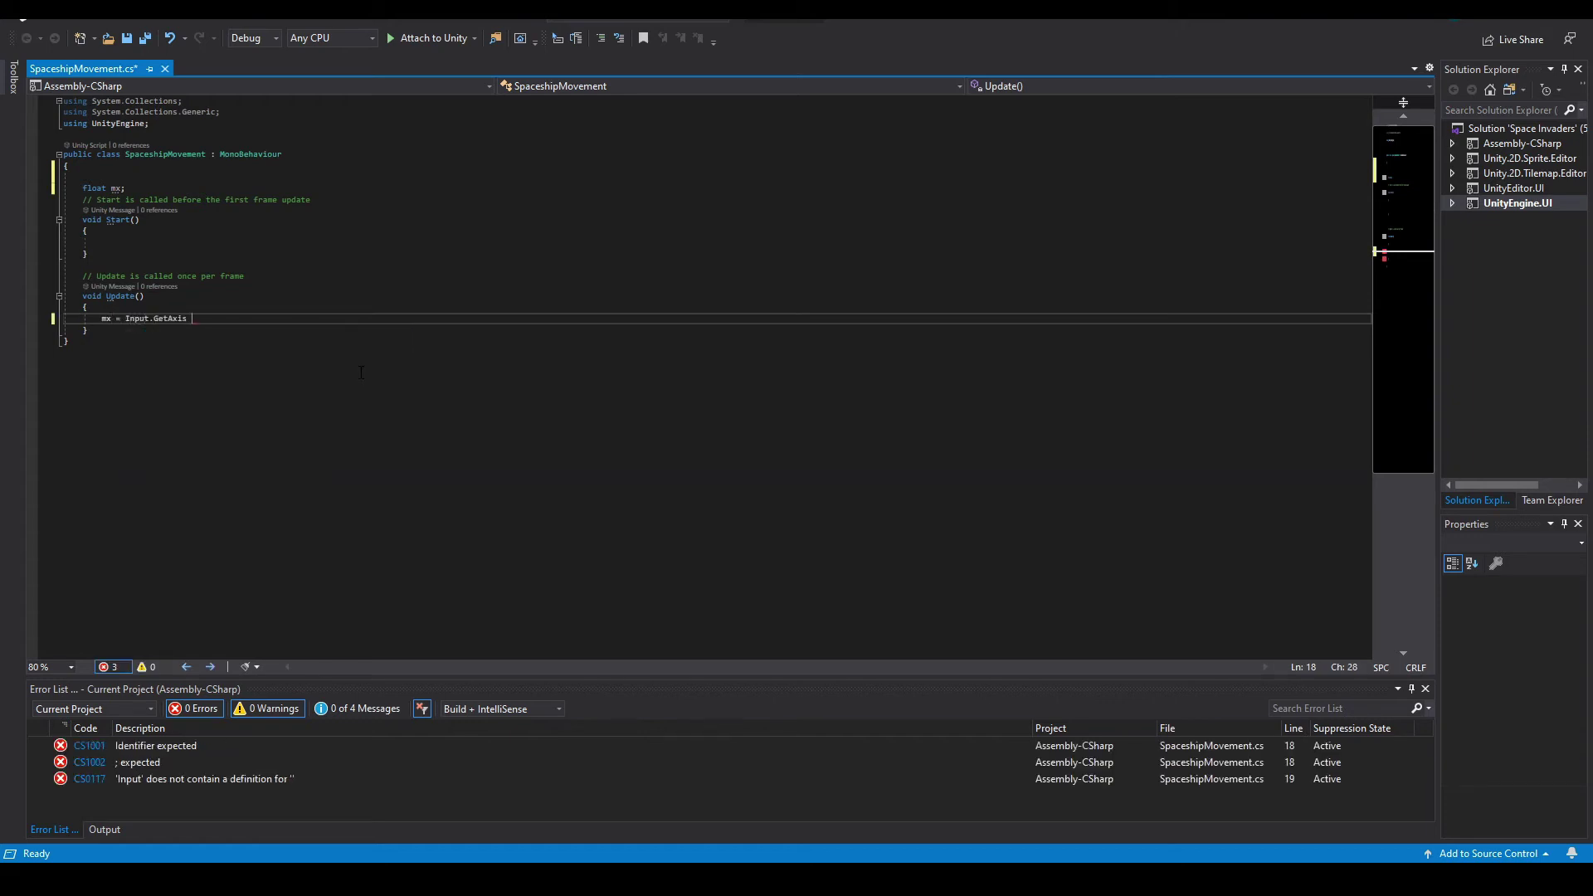
text(("Horizontal");)
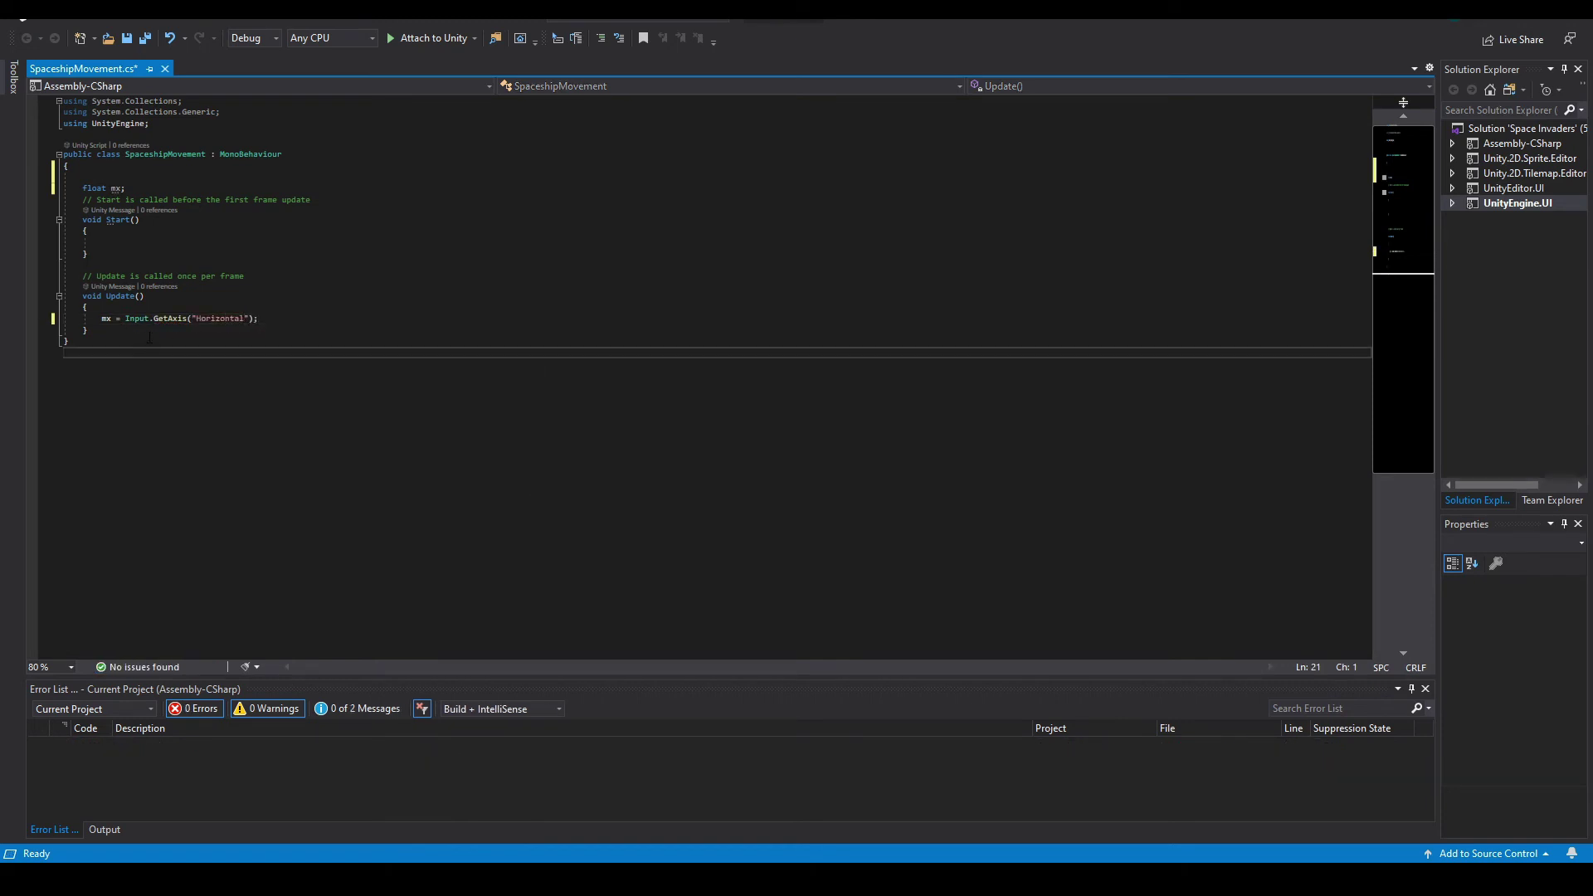
Step: Add a private FixedUpdate method below Update and begin a Vector2 variable named movement inside it
click(183, 342)
text(Vector2 m,)
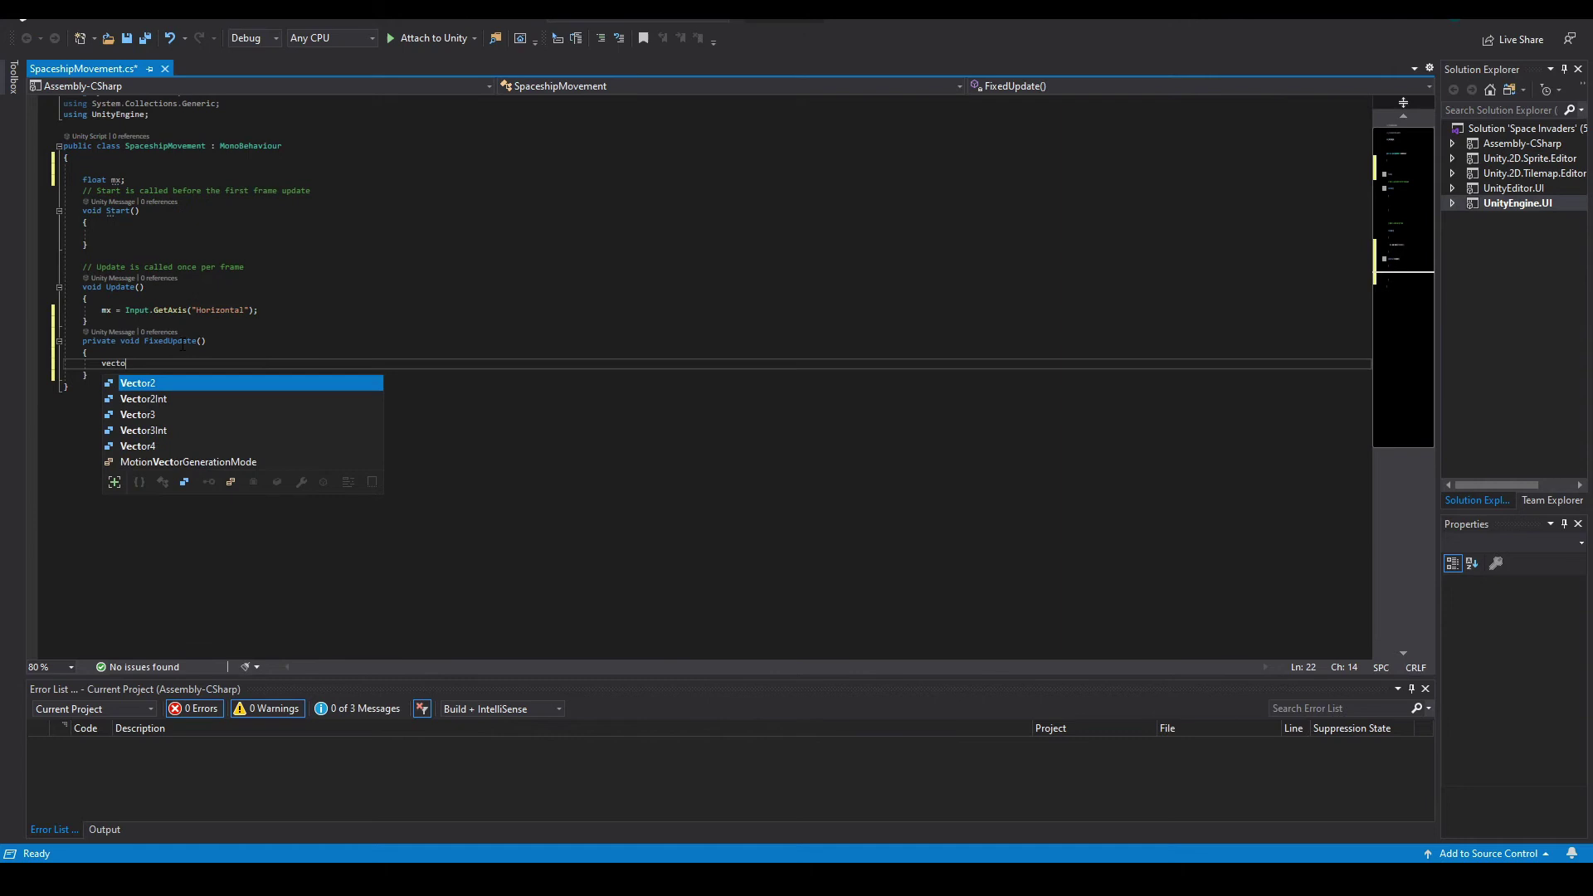
key(BackSpace)
text(ovement)
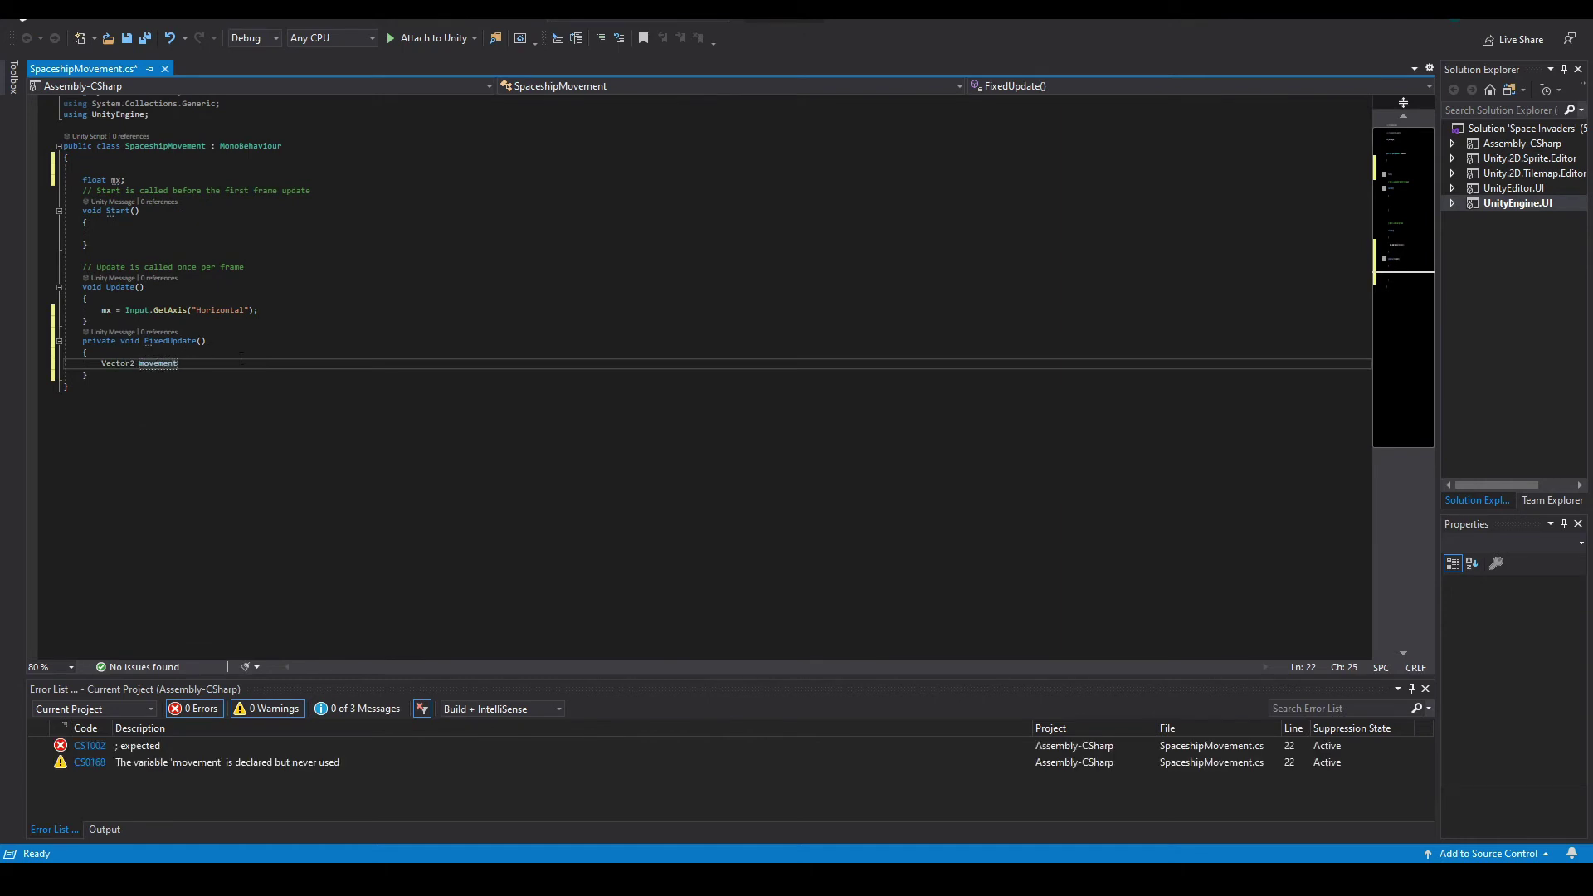
Step: Declare a public float variable movementSpeed with the value 5f below the mx variable
click(168, 180)
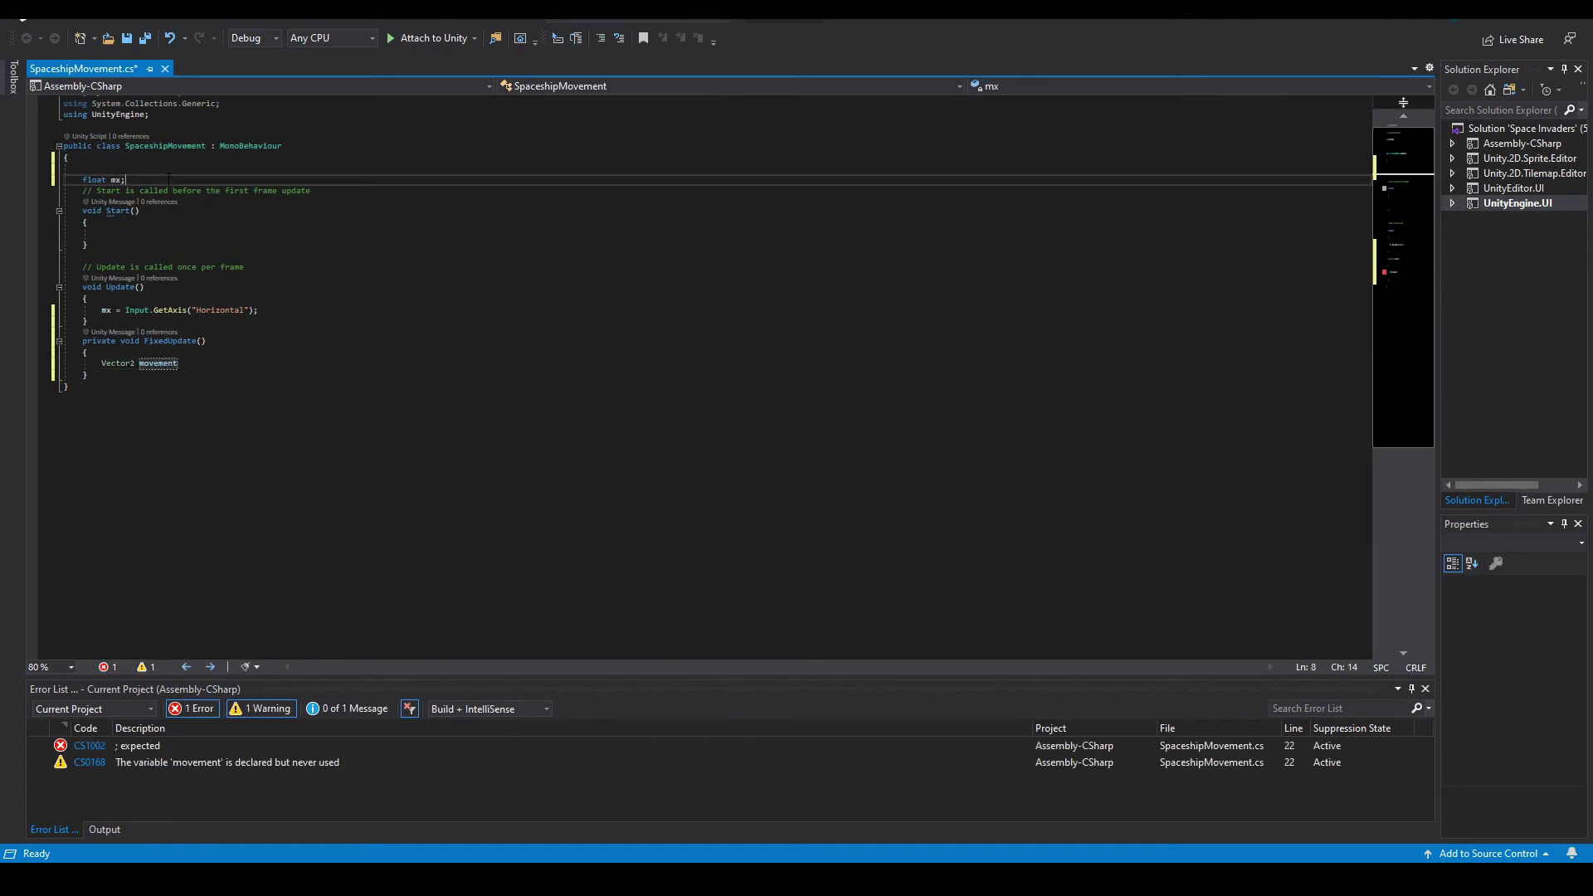
key(Return)
text(public )
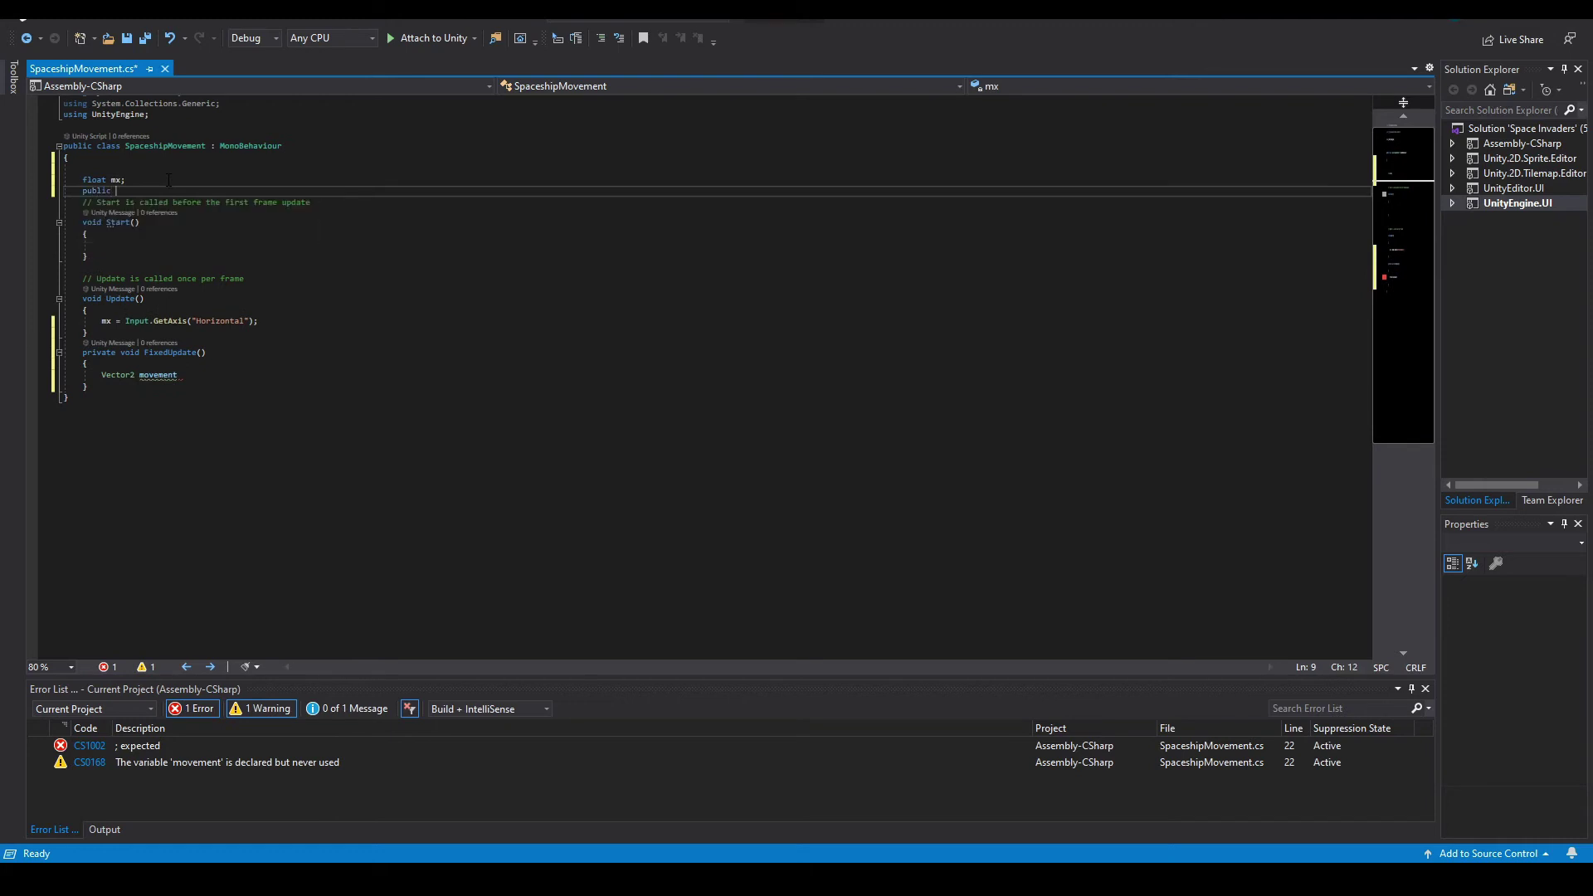
text(float movementSpeed)
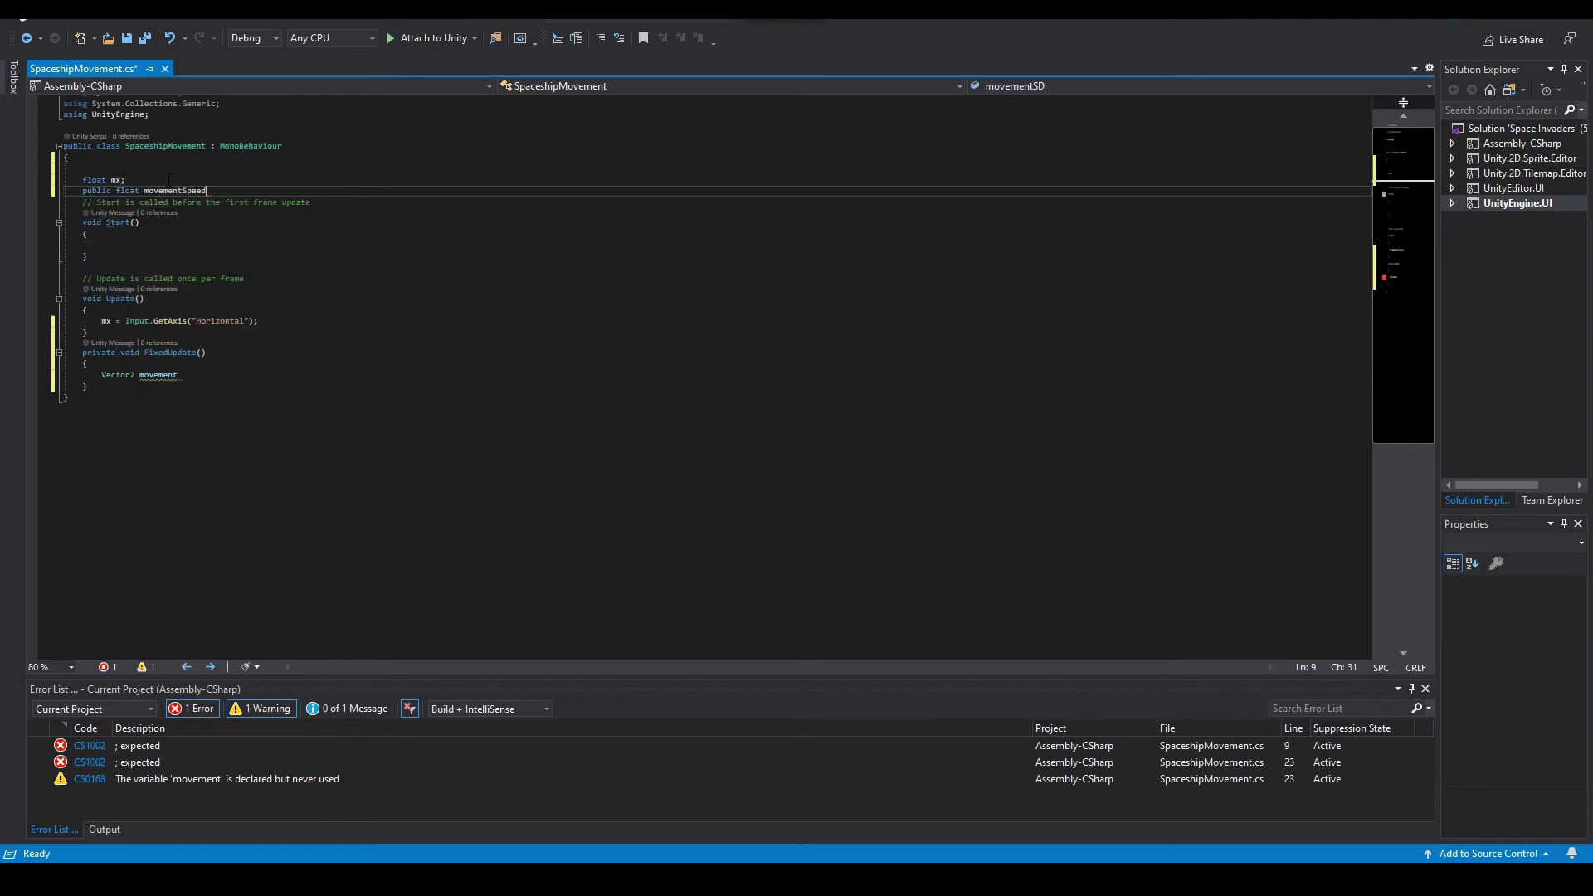
text( = 5f)
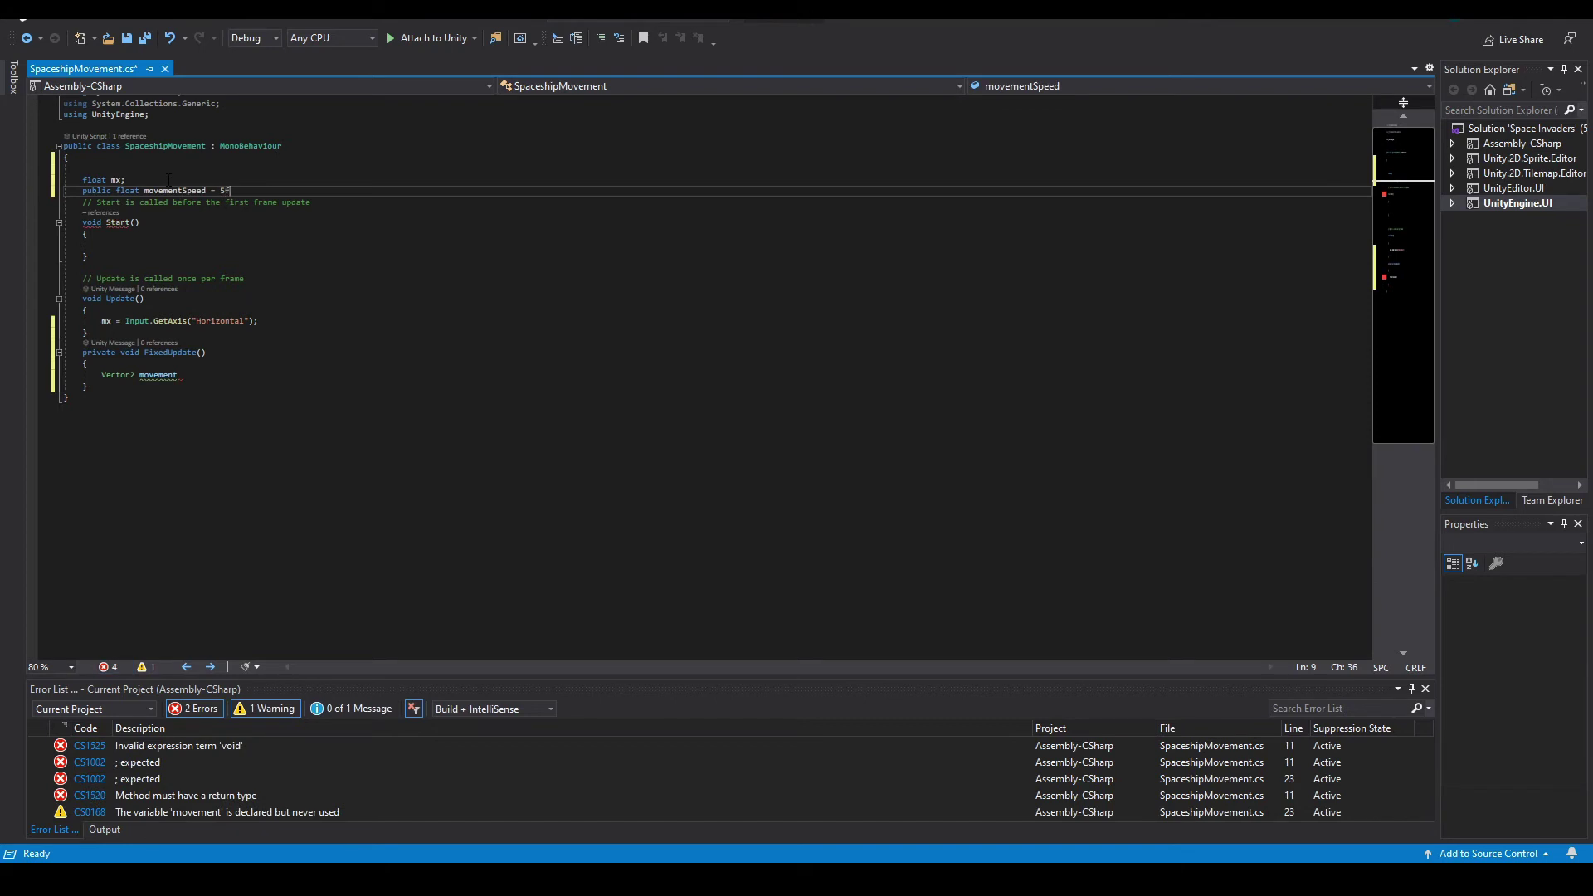
text(;)
Step: In FixedUpdate, begin assigning movement the pair (mx * movementSpeed, rb)
click(324, 364)
click(324, 370)
text(= )
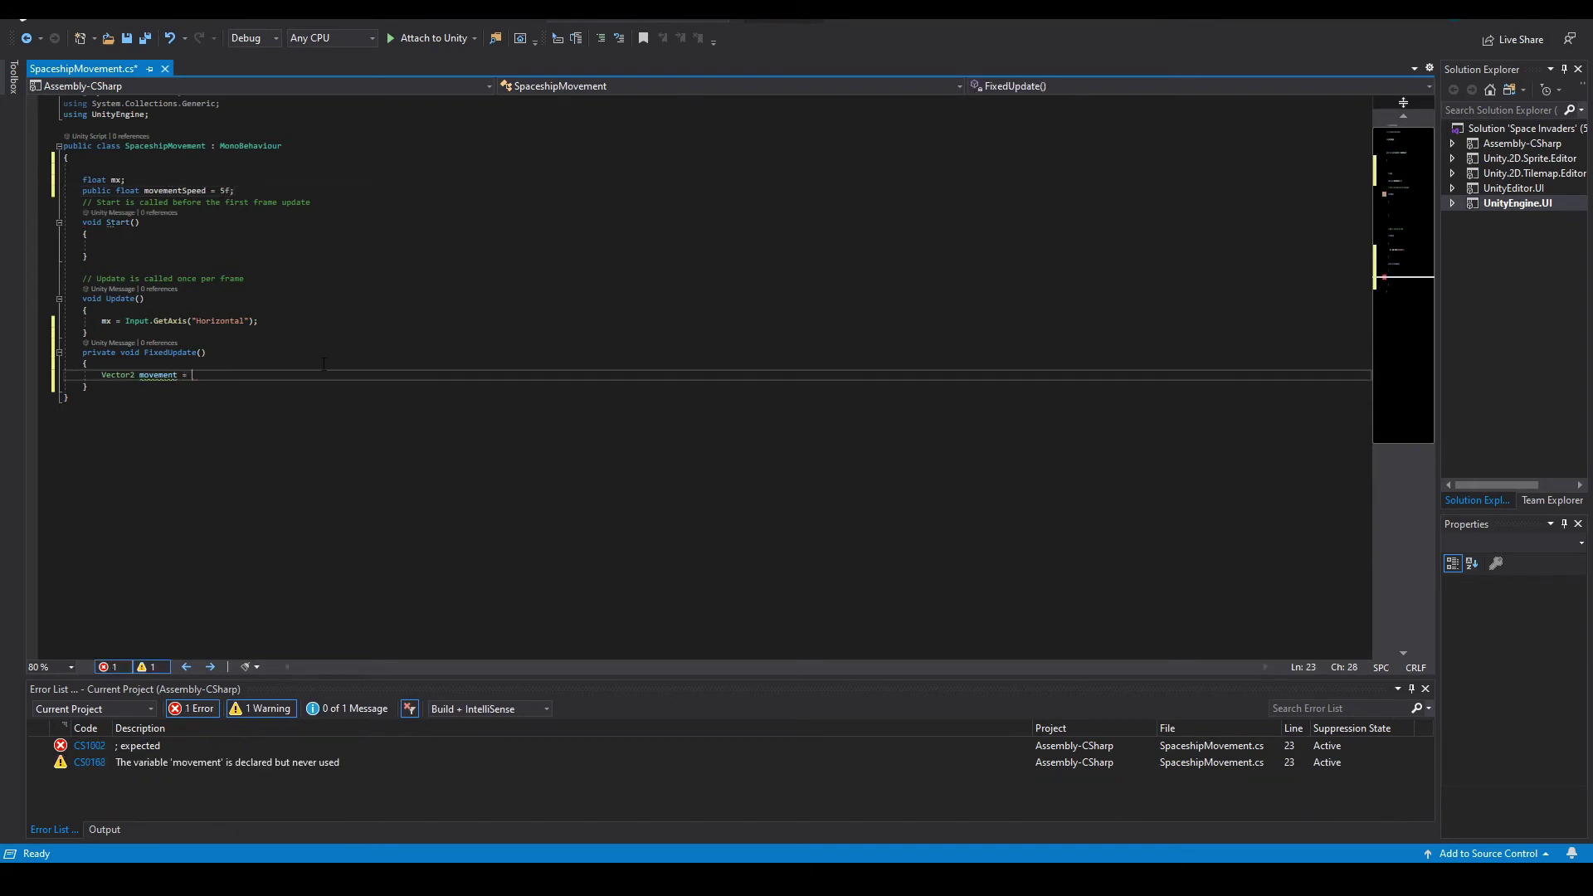
text((mx * )
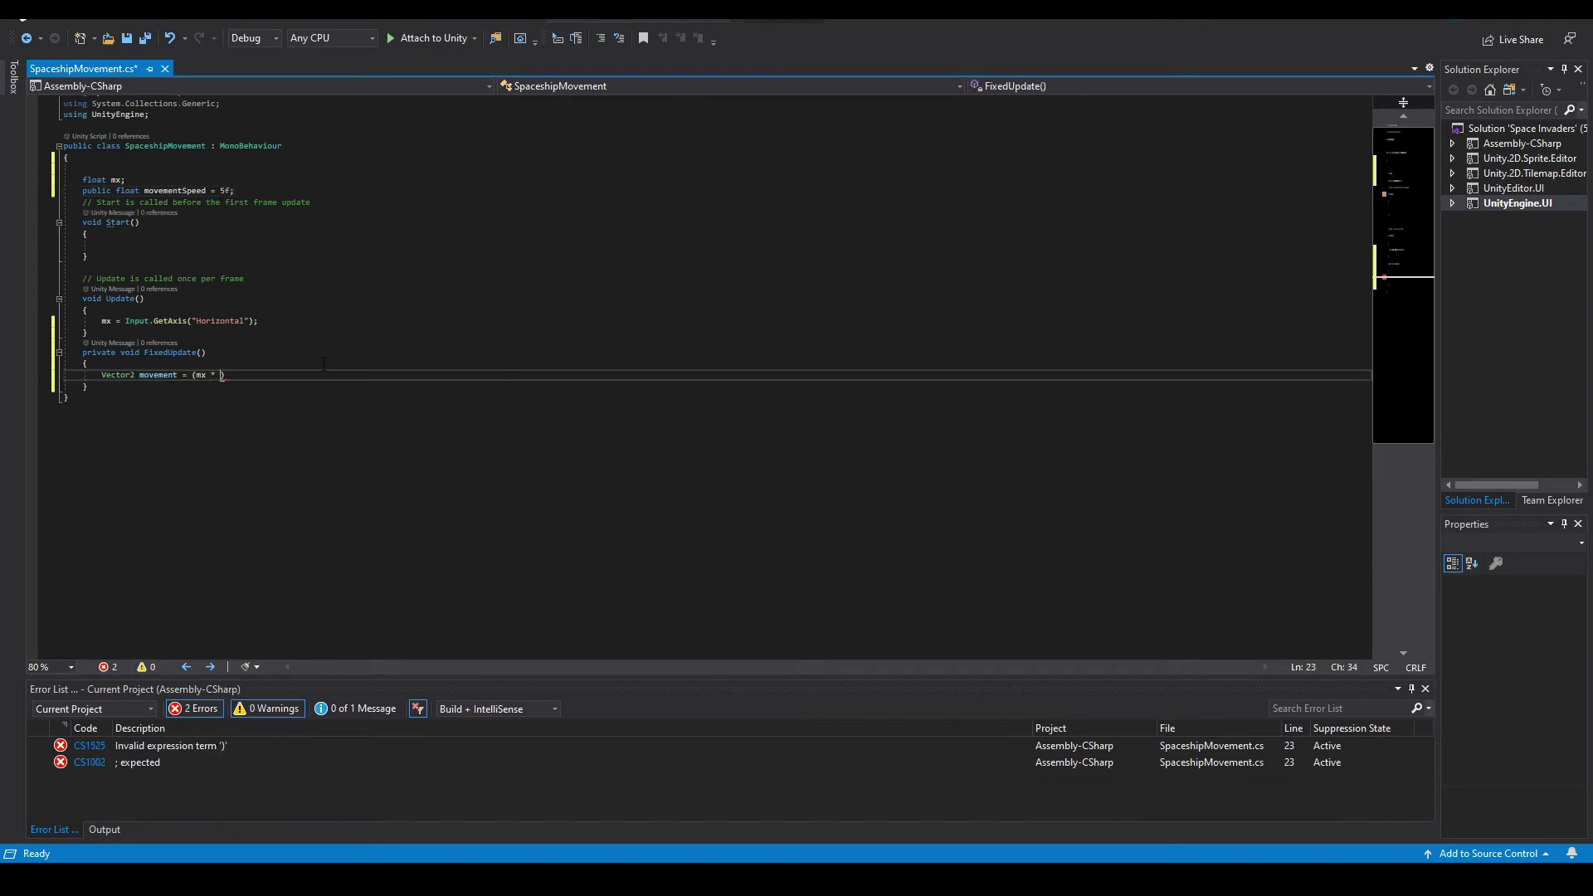
text(movementSpeed)
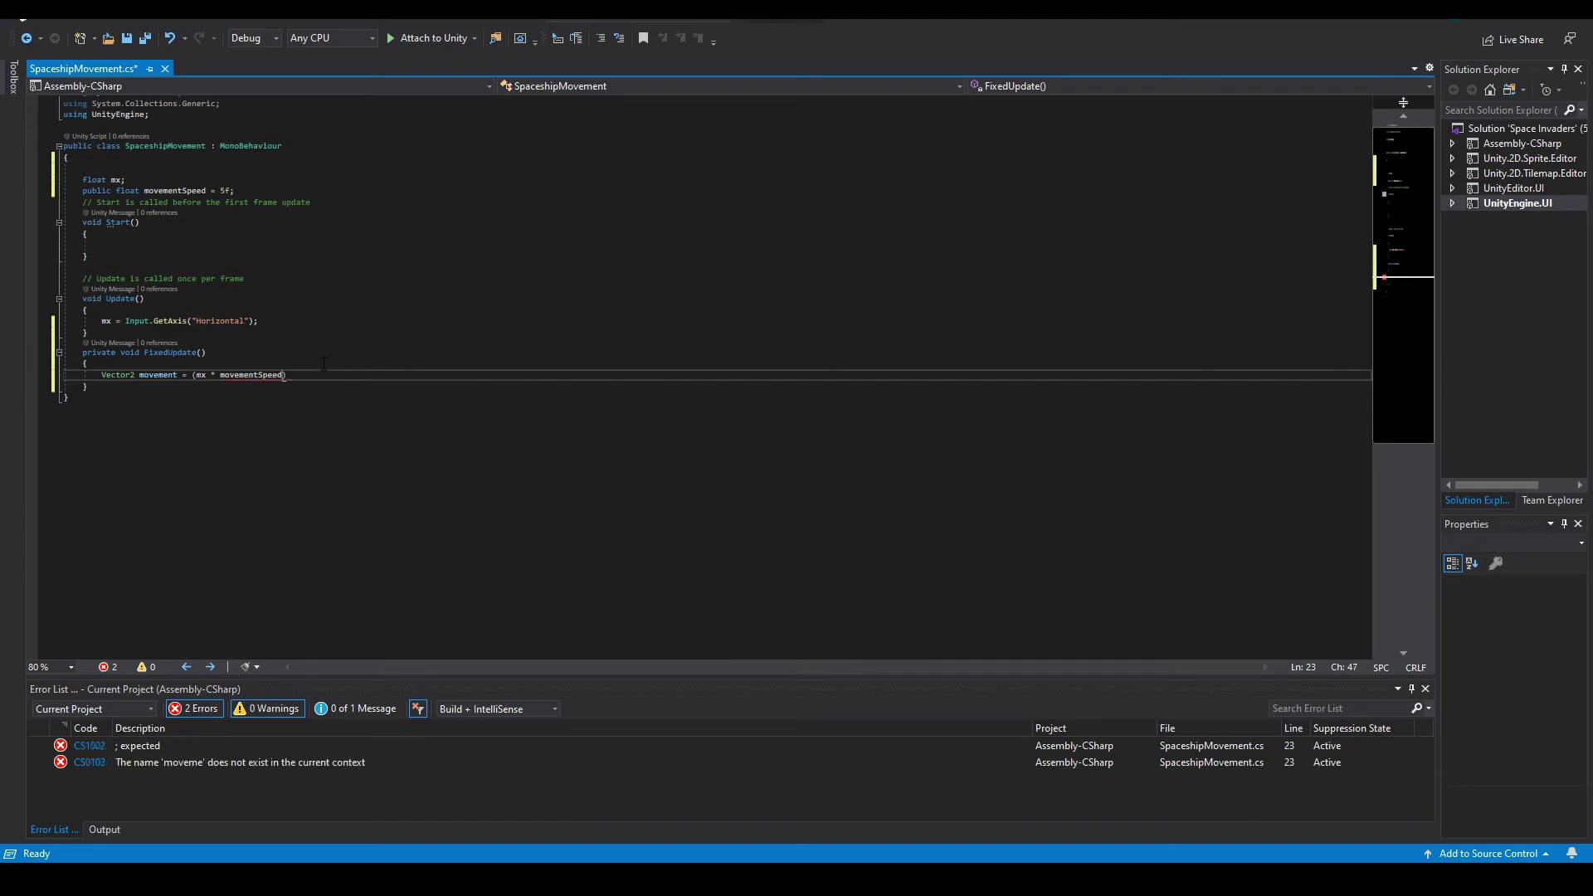
text(, rb)
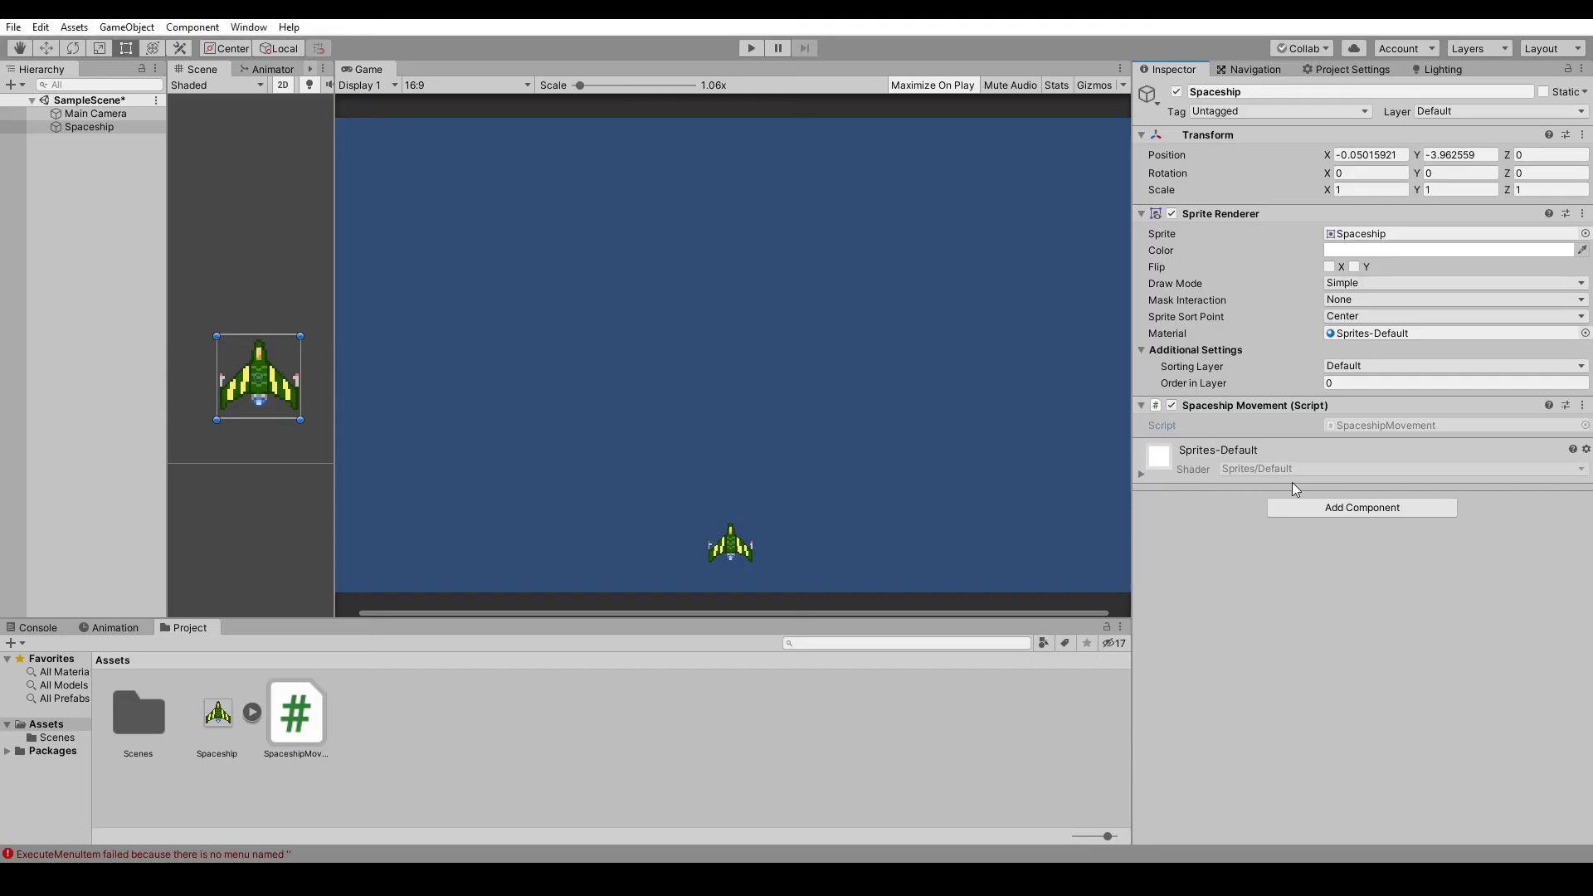
Step: Switch to Unity and add a Rigidbody 2D component to the Spaceship object
click(1304, 508)
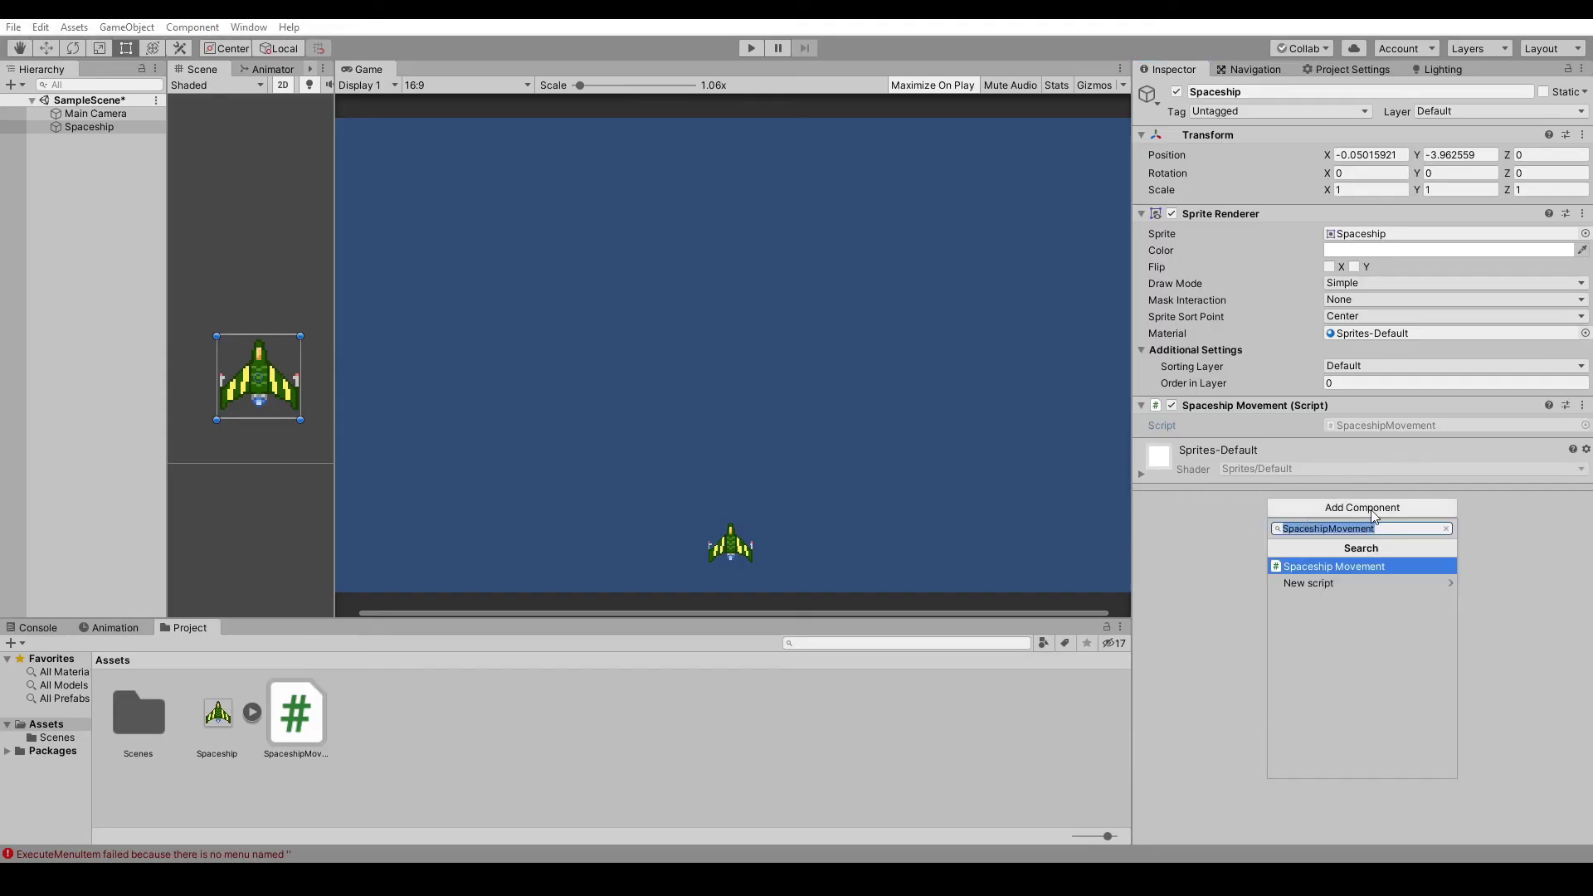
text(rb)
key(BackSpace)
text(i)
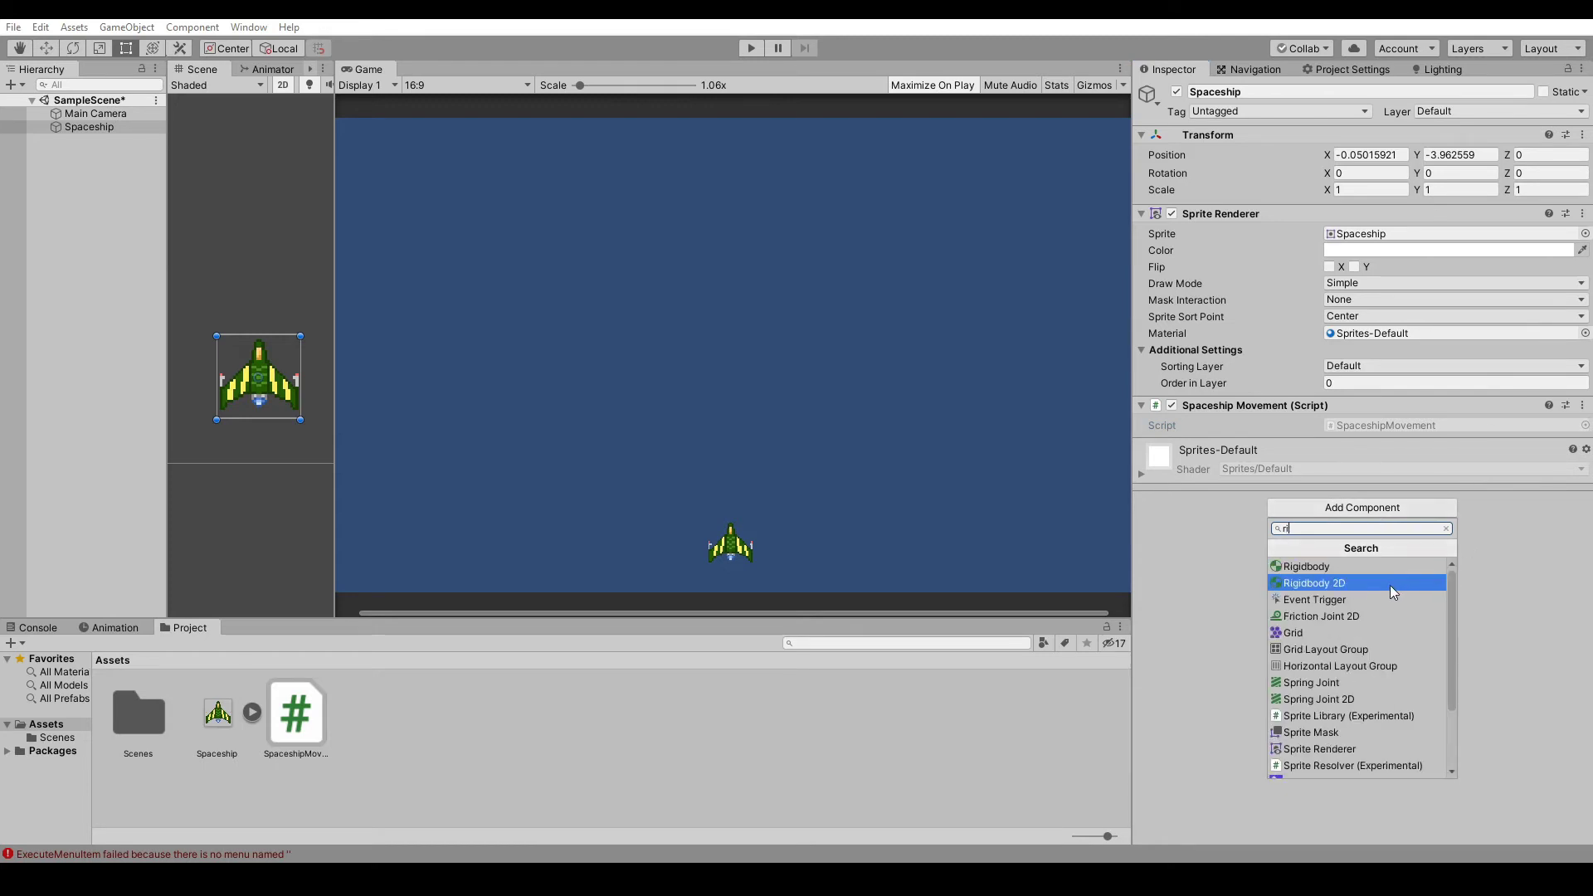
click(1391, 584)
Step: Set the Rigidbody 2D body type to Kinematic and freeze its rotation on Z
click(1365, 467)
click(1374, 504)
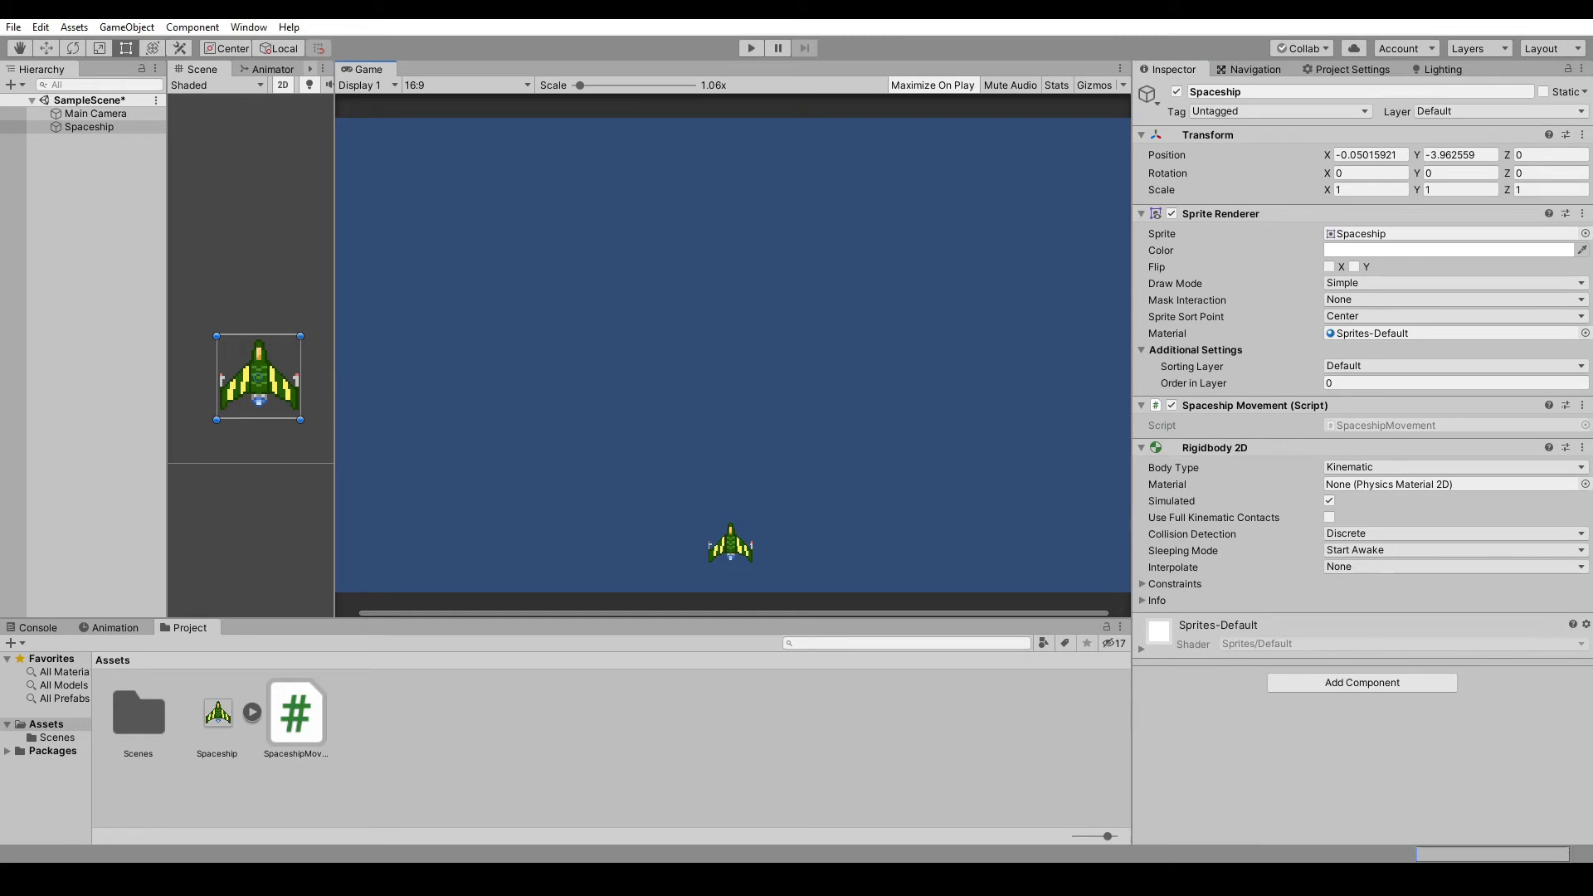
click(1145, 585)
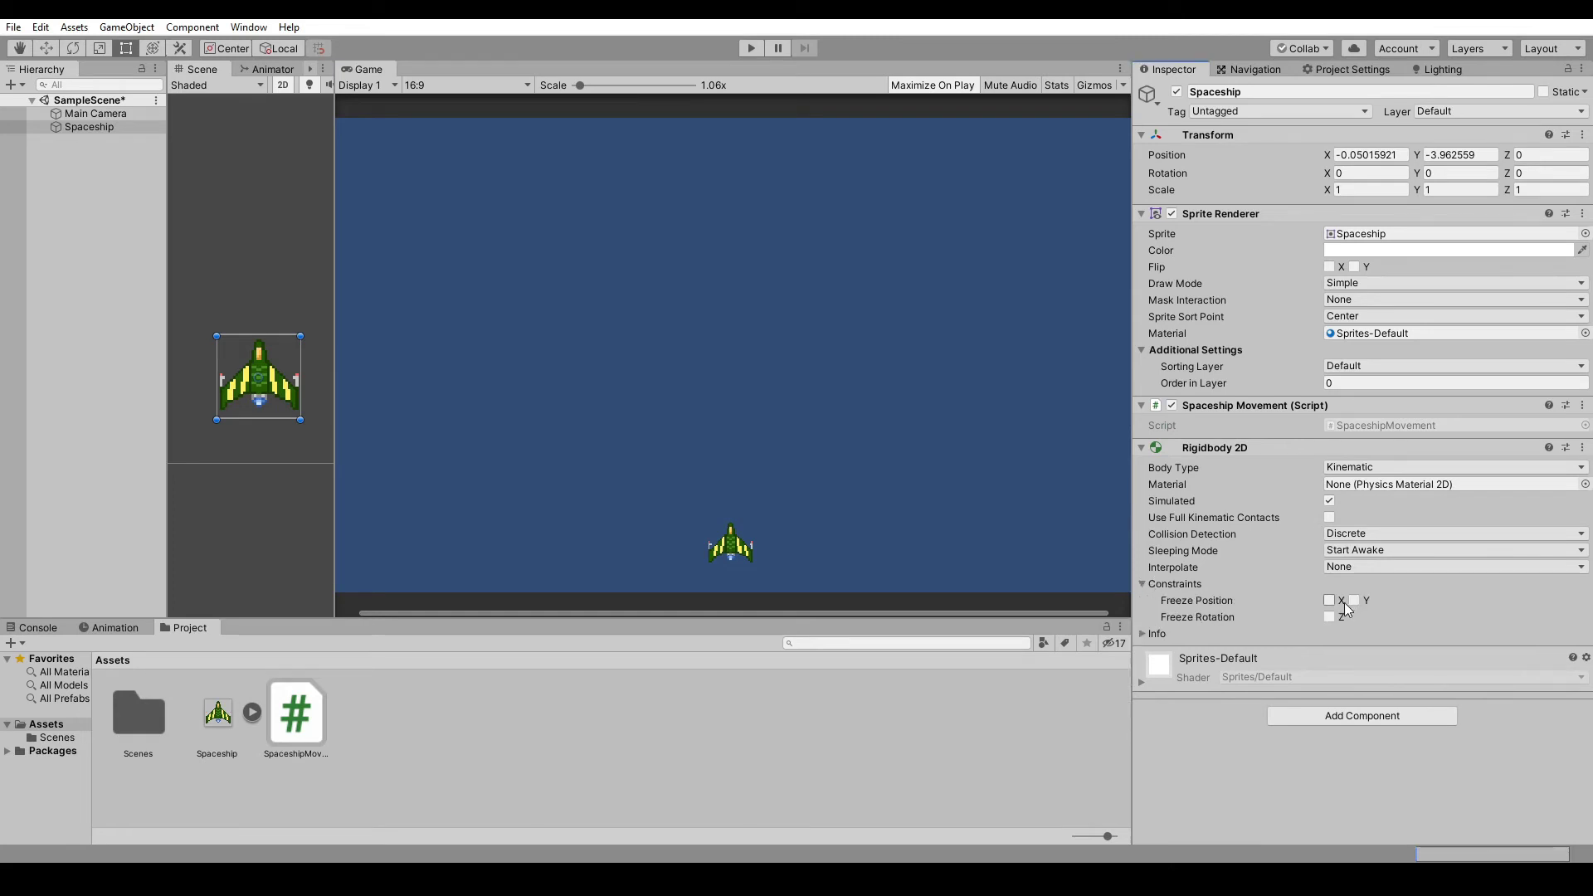
click(1329, 617)
Step: Switch back to Visual Studio and declare a Rigidbody2D variable named rb below movementSpeed
click(599, 879)
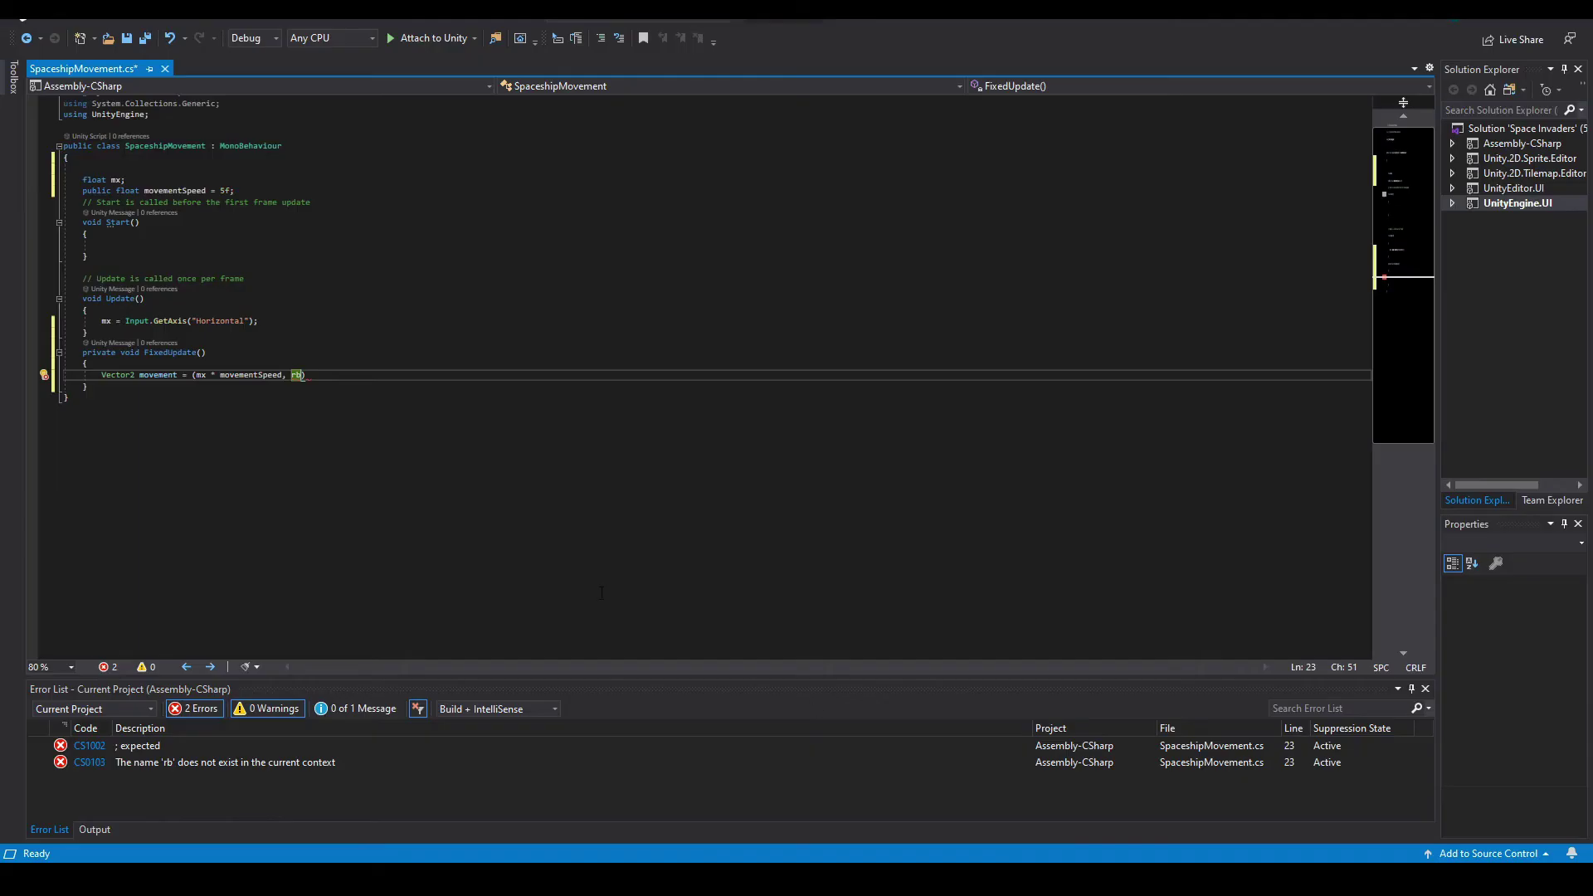
click(255, 192)
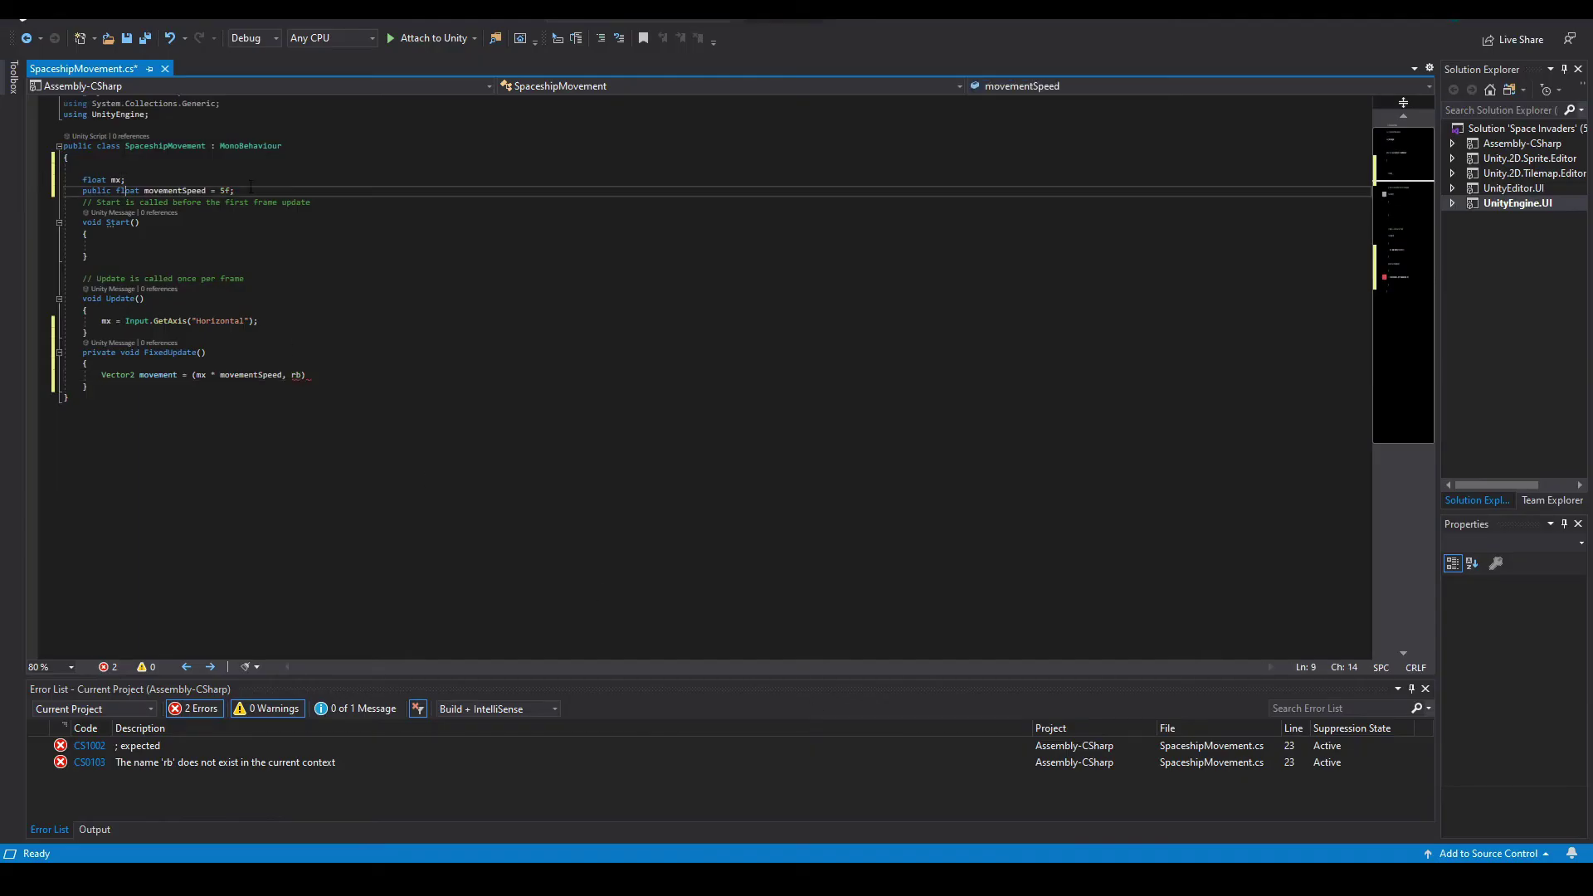
key(Return)
text(rigi)
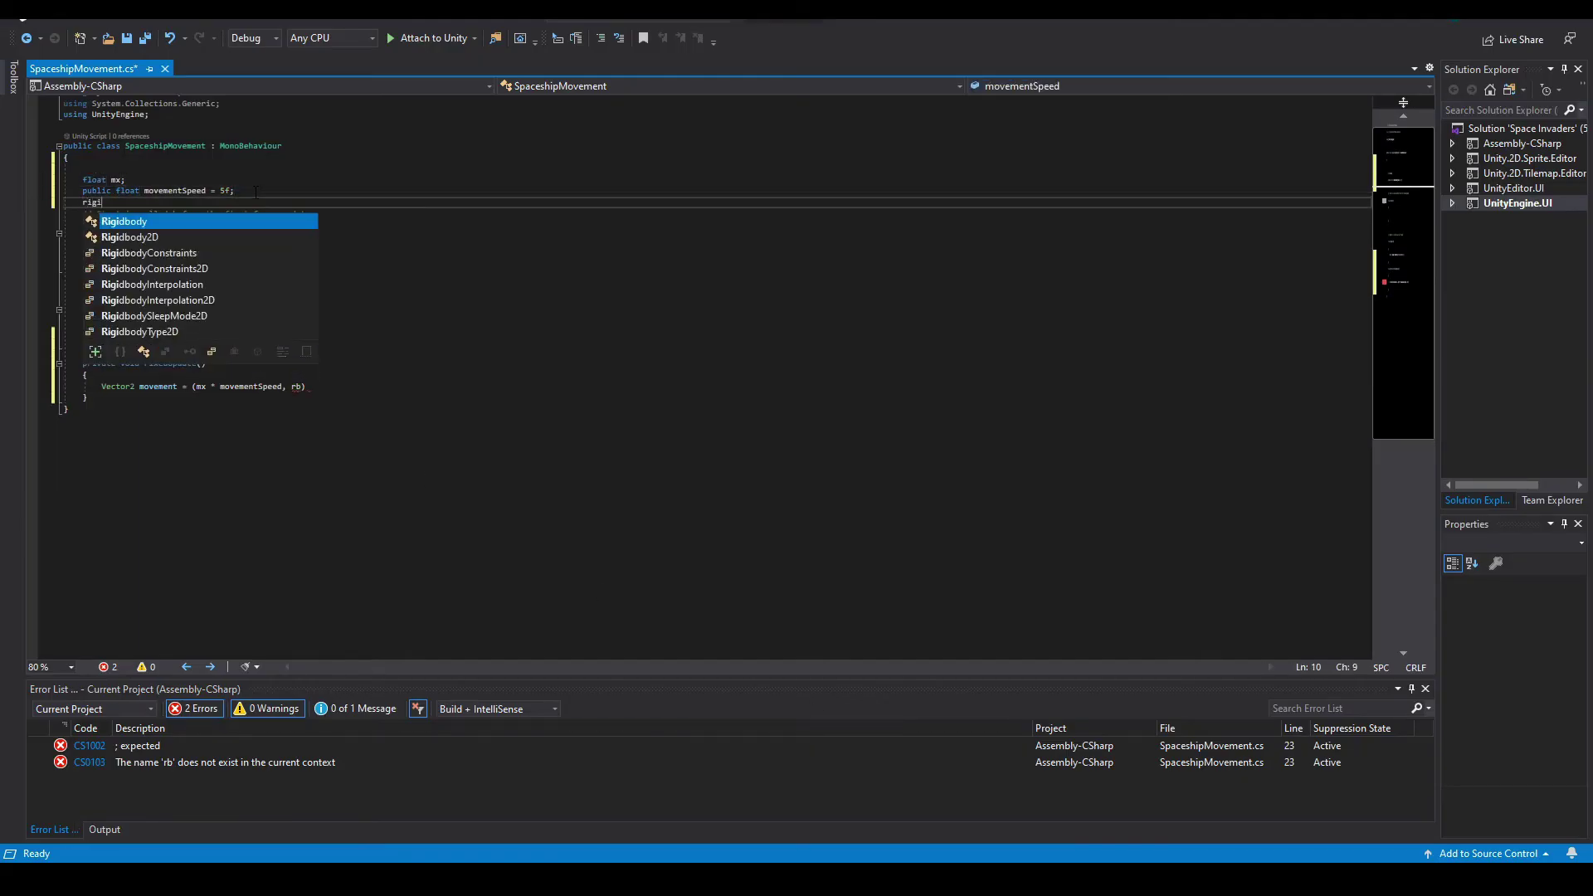
text(d rb)
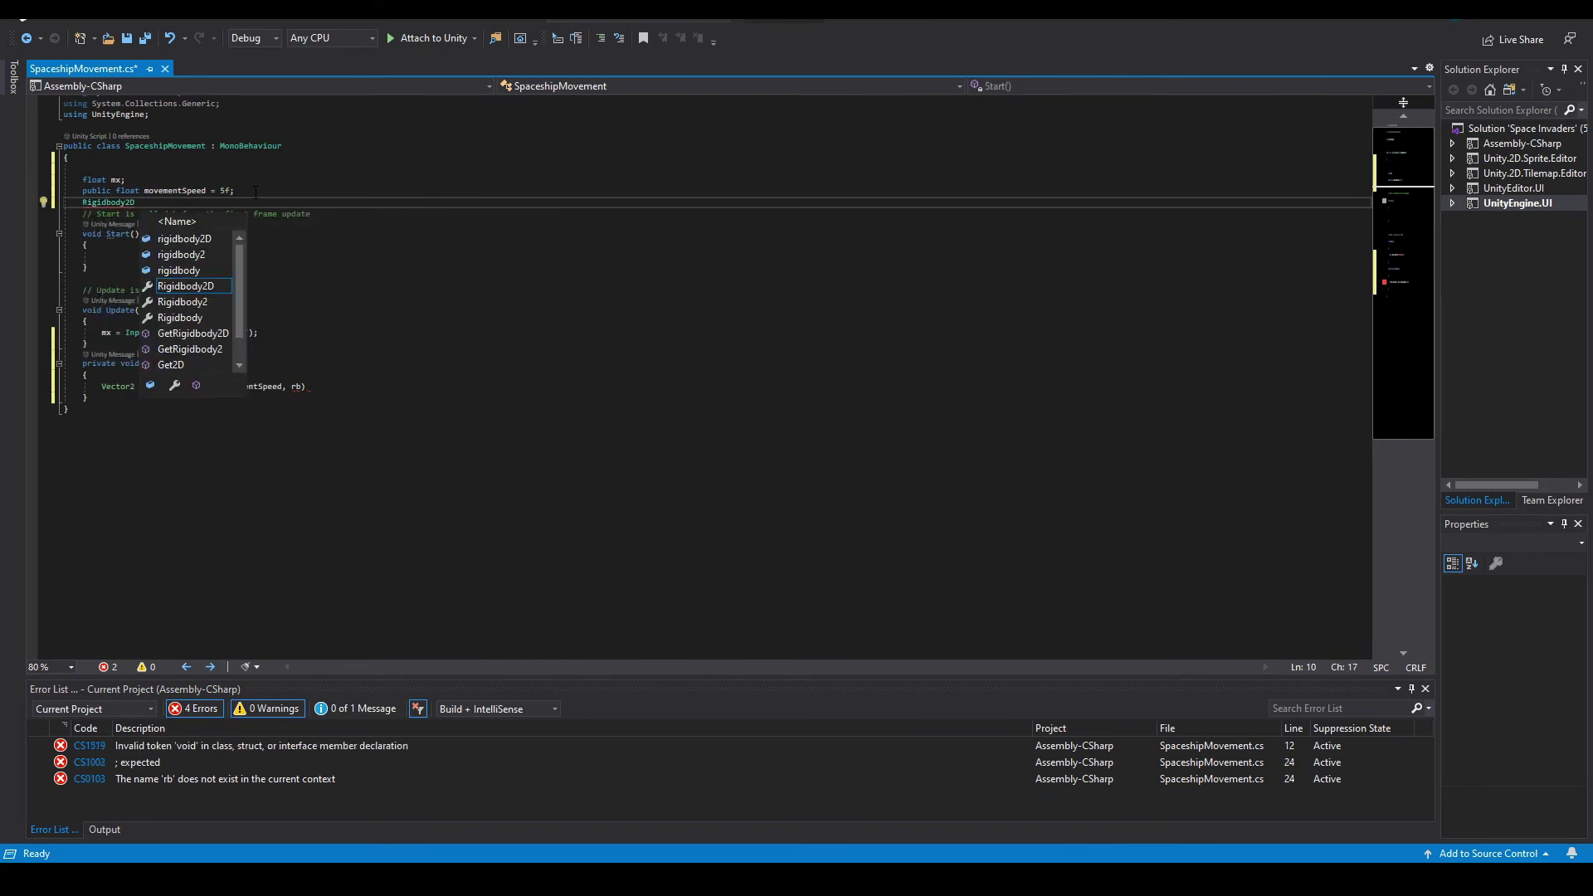
text(;)
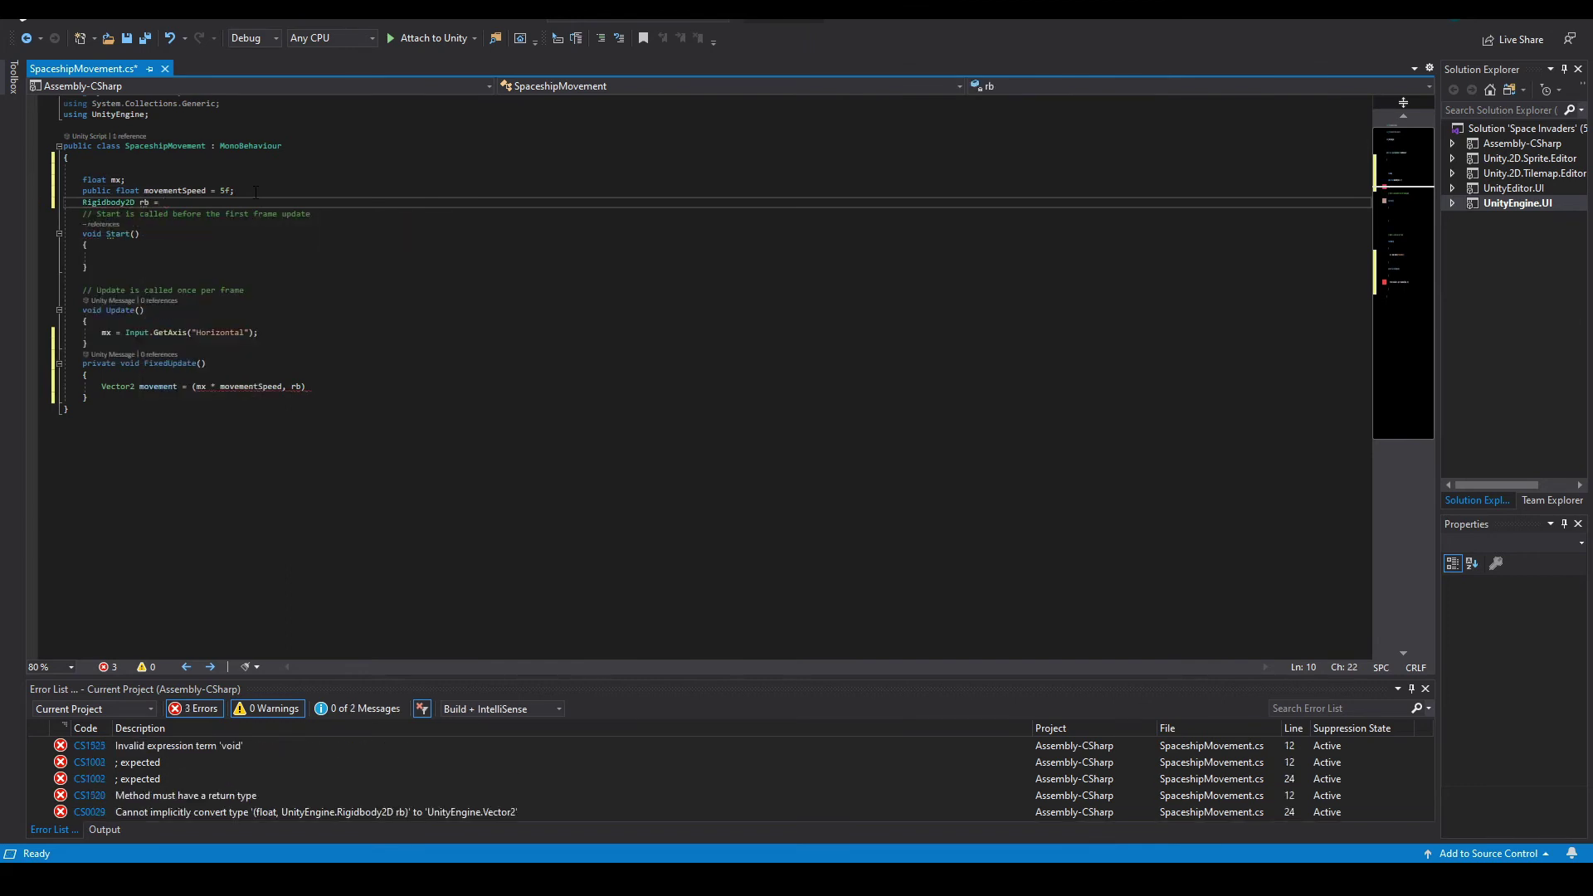
Step: In the Start method, assign rb the value of gameObject.GetComponent<Rigidbody2D>()
click(156, 260)
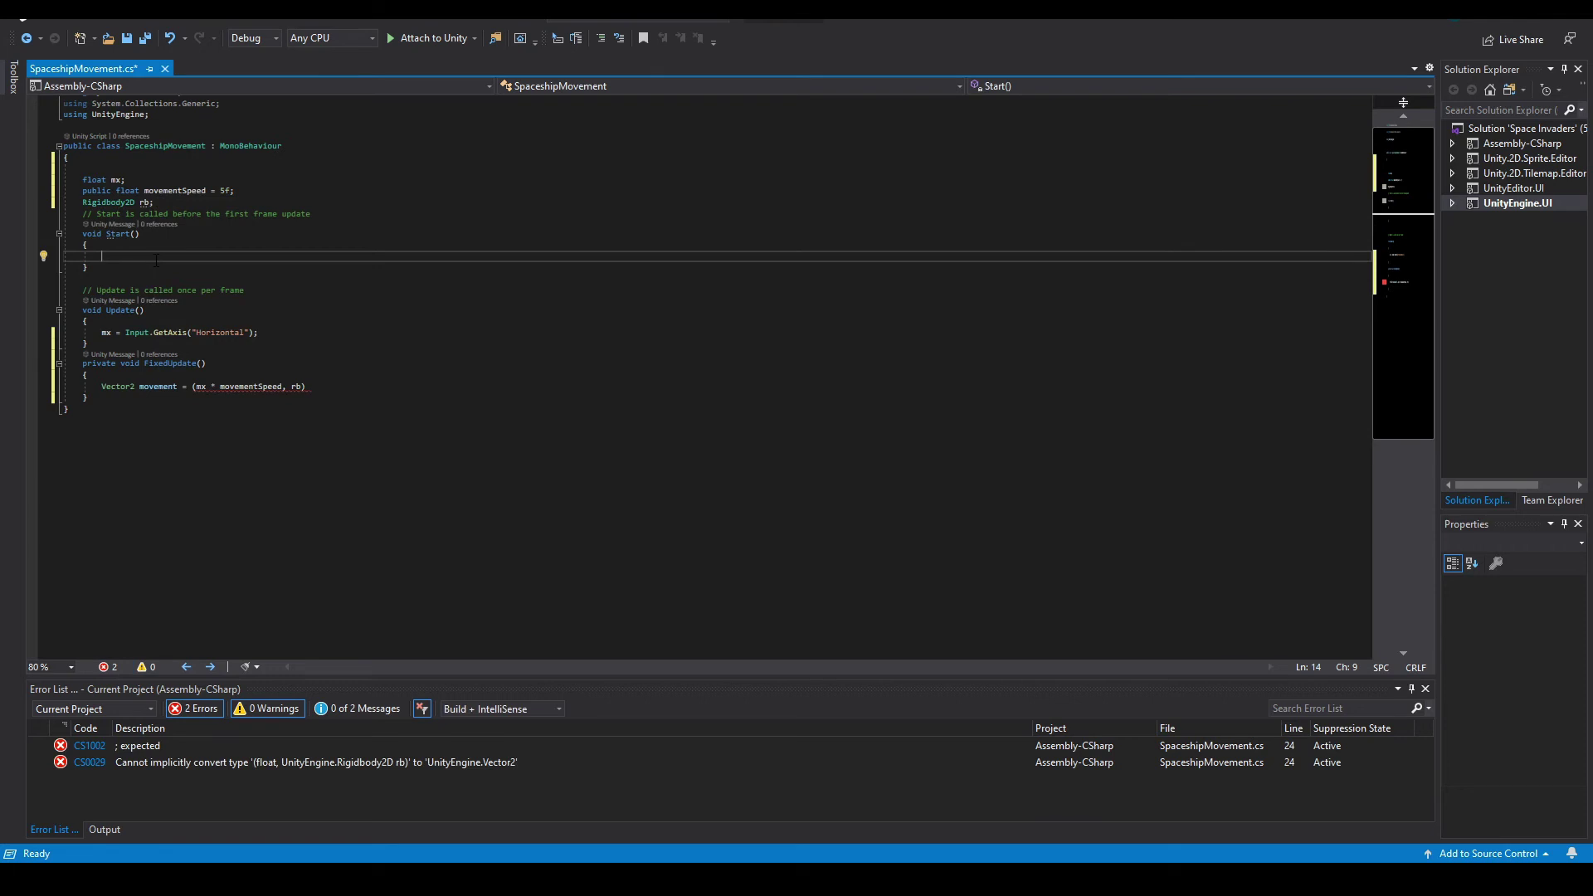
text(gameObject.get)
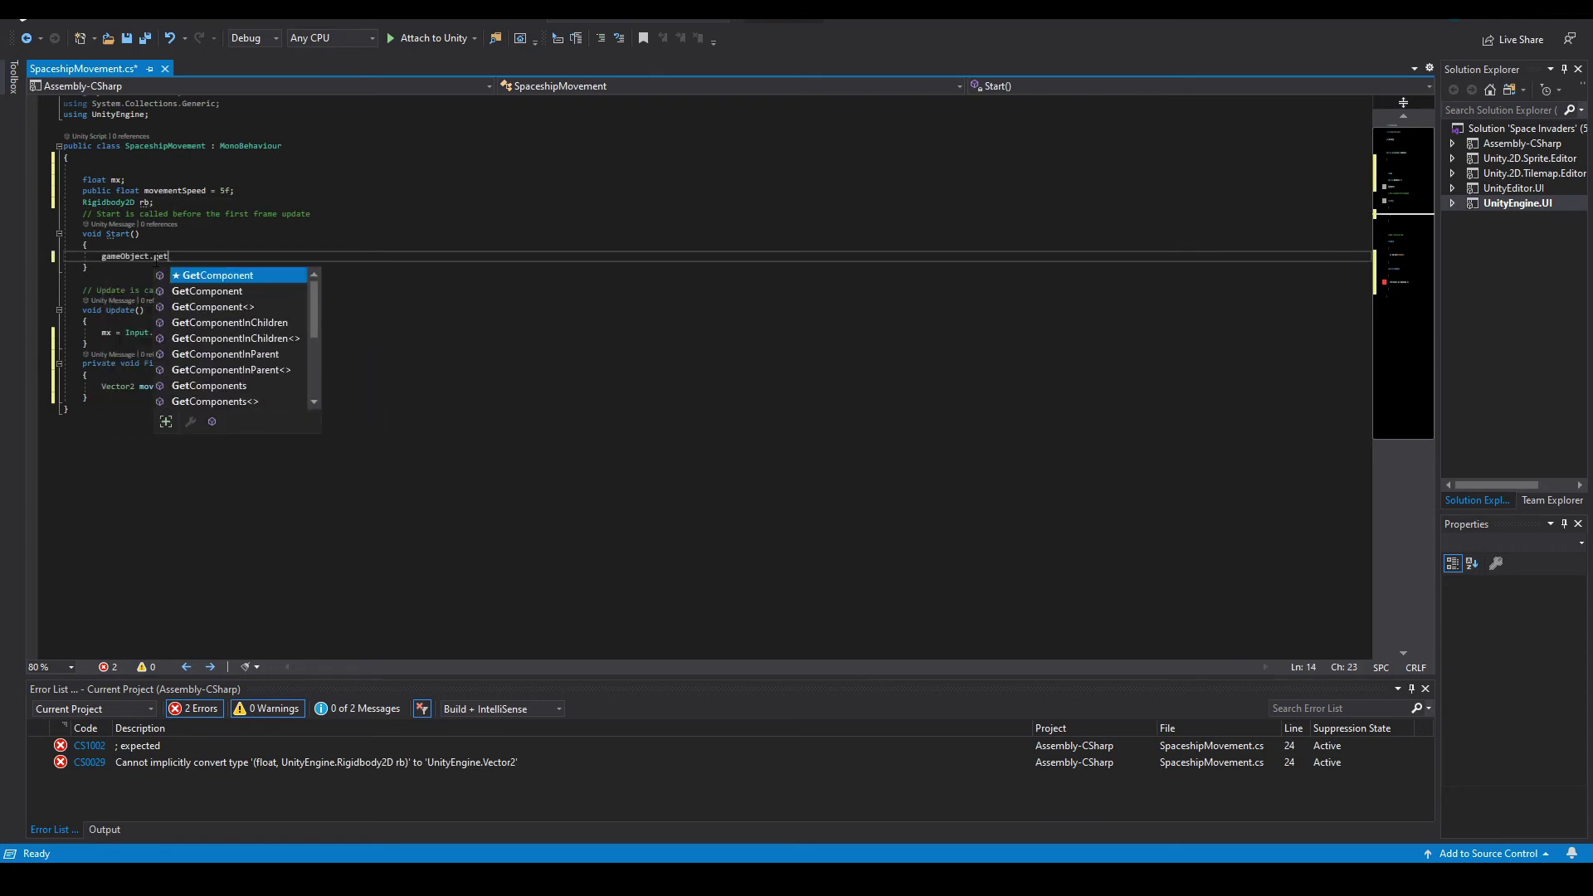
text(Component<Rigi)
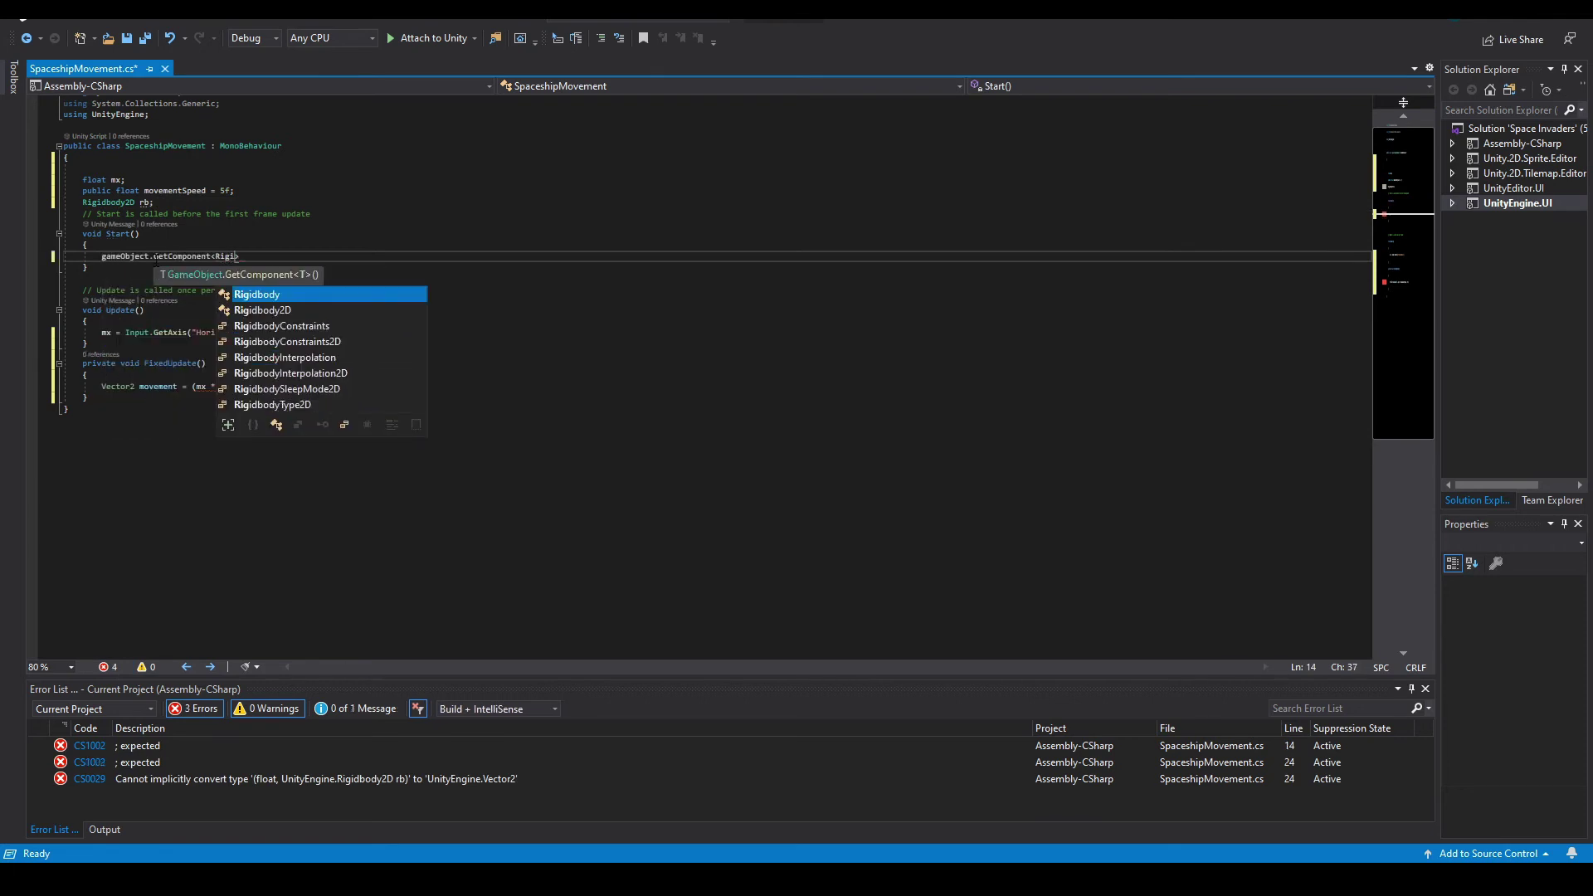
text(dbody2D>();)
key(Home)
text(rb =)
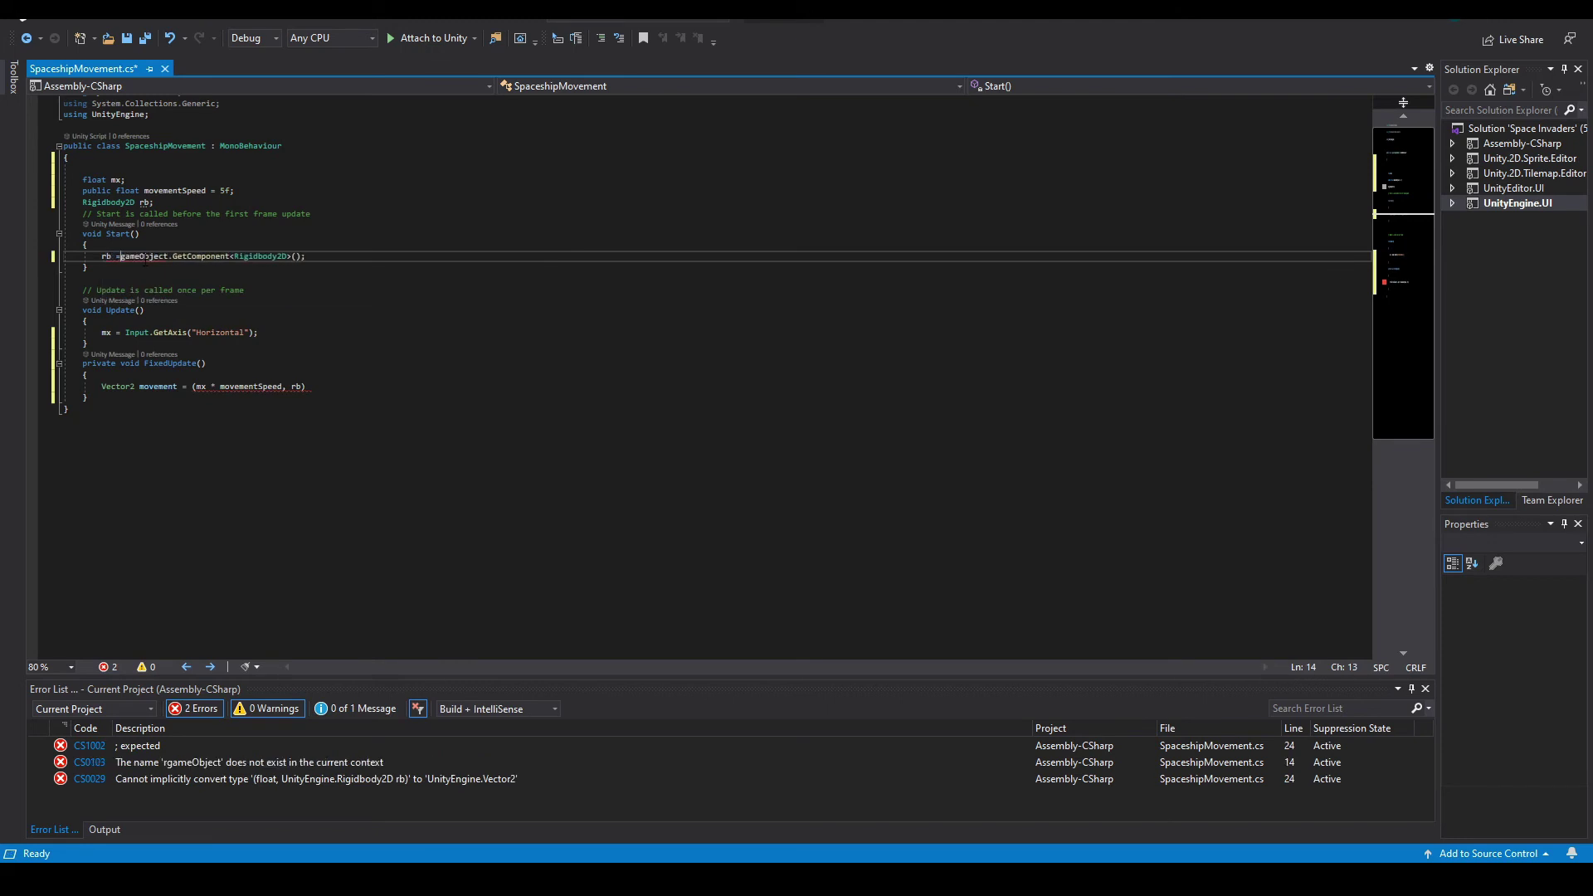
Step: Complete the movement assignment in FixedUpdate as new Vector2(mx * movementSpeed, rb.velocity.y)
click(312, 387)
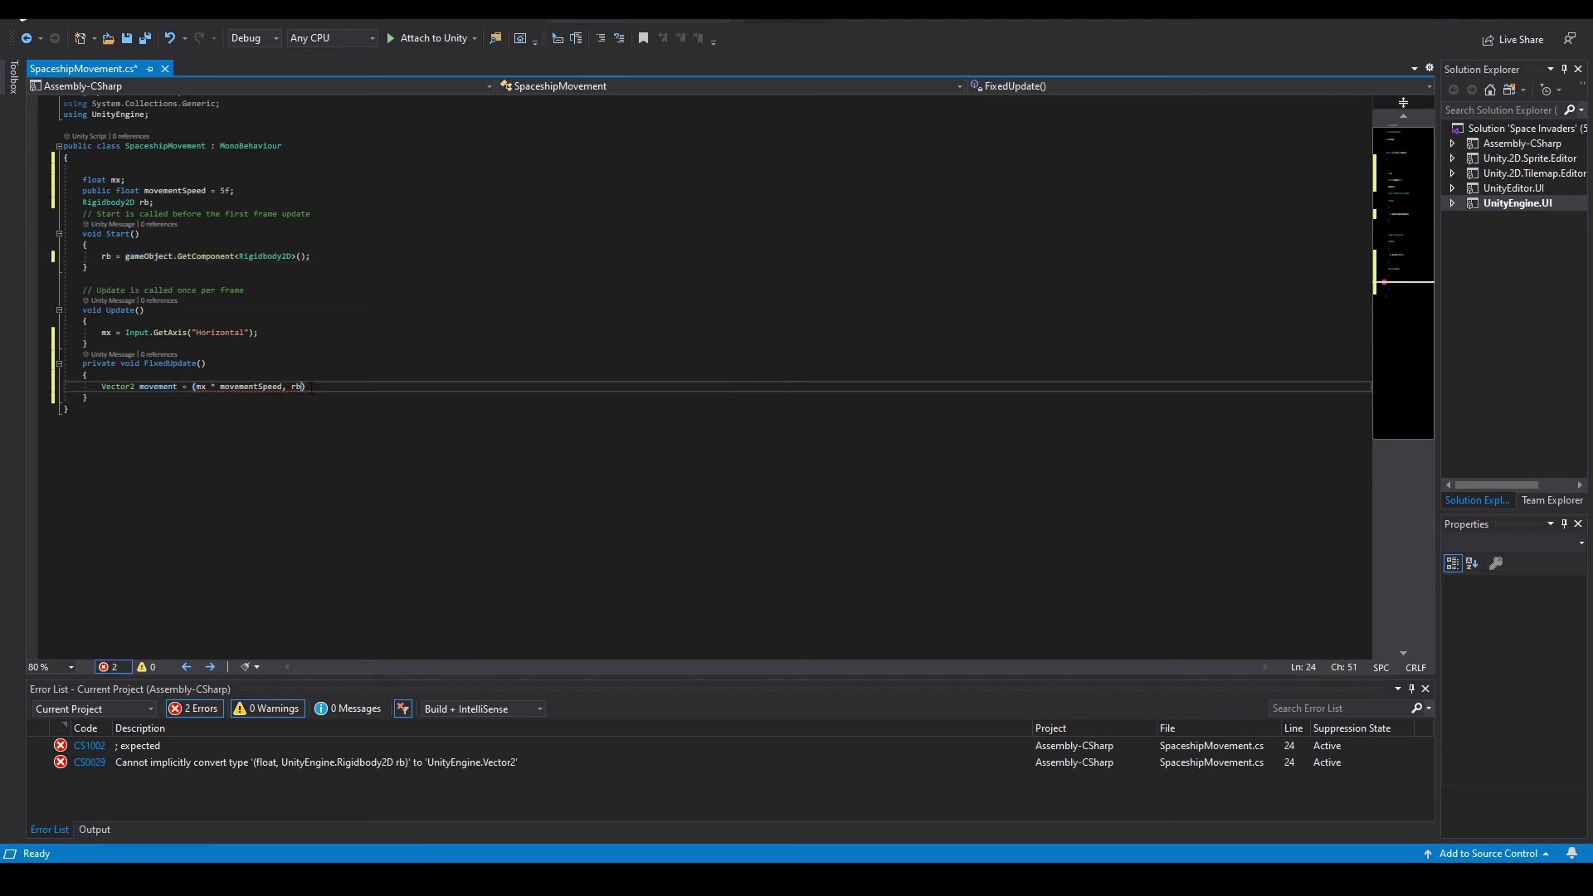
text(.velocity.)
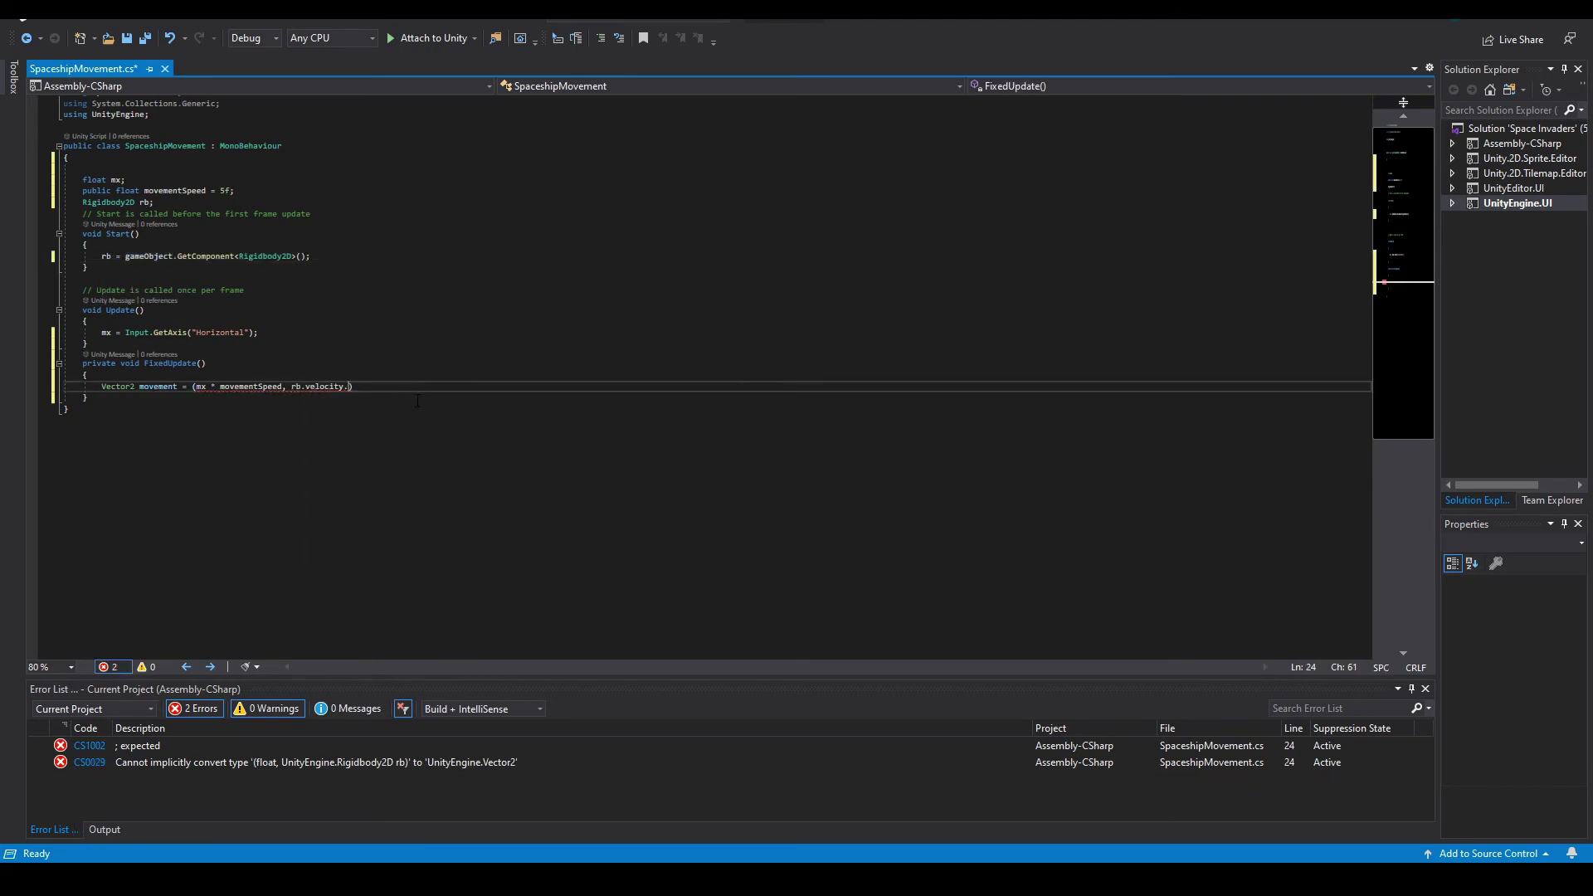
text(y);)
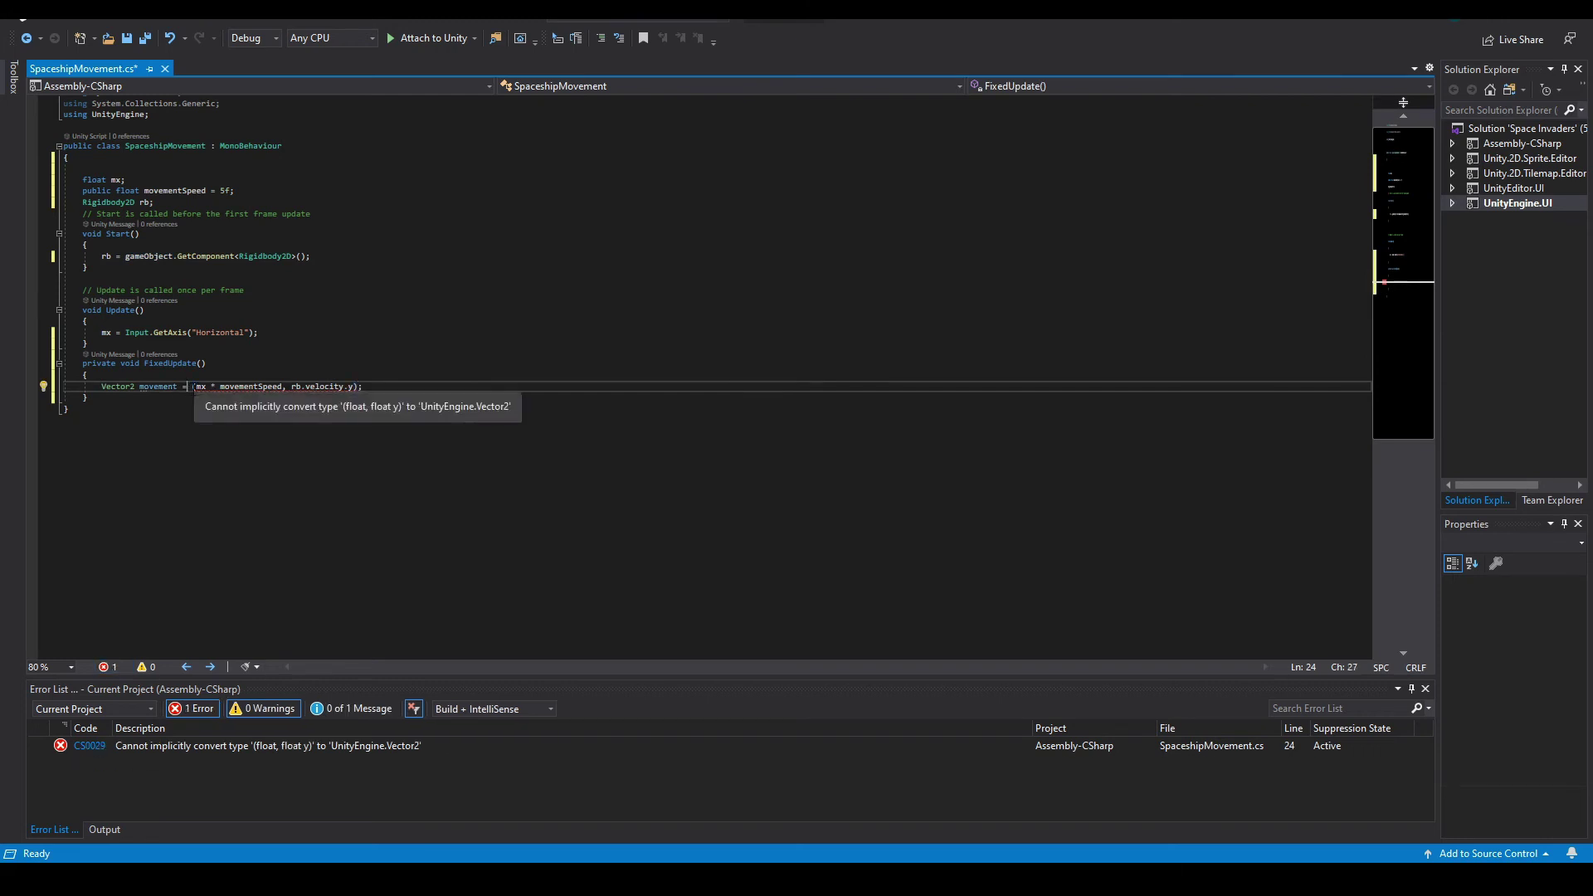
click(185, 387)
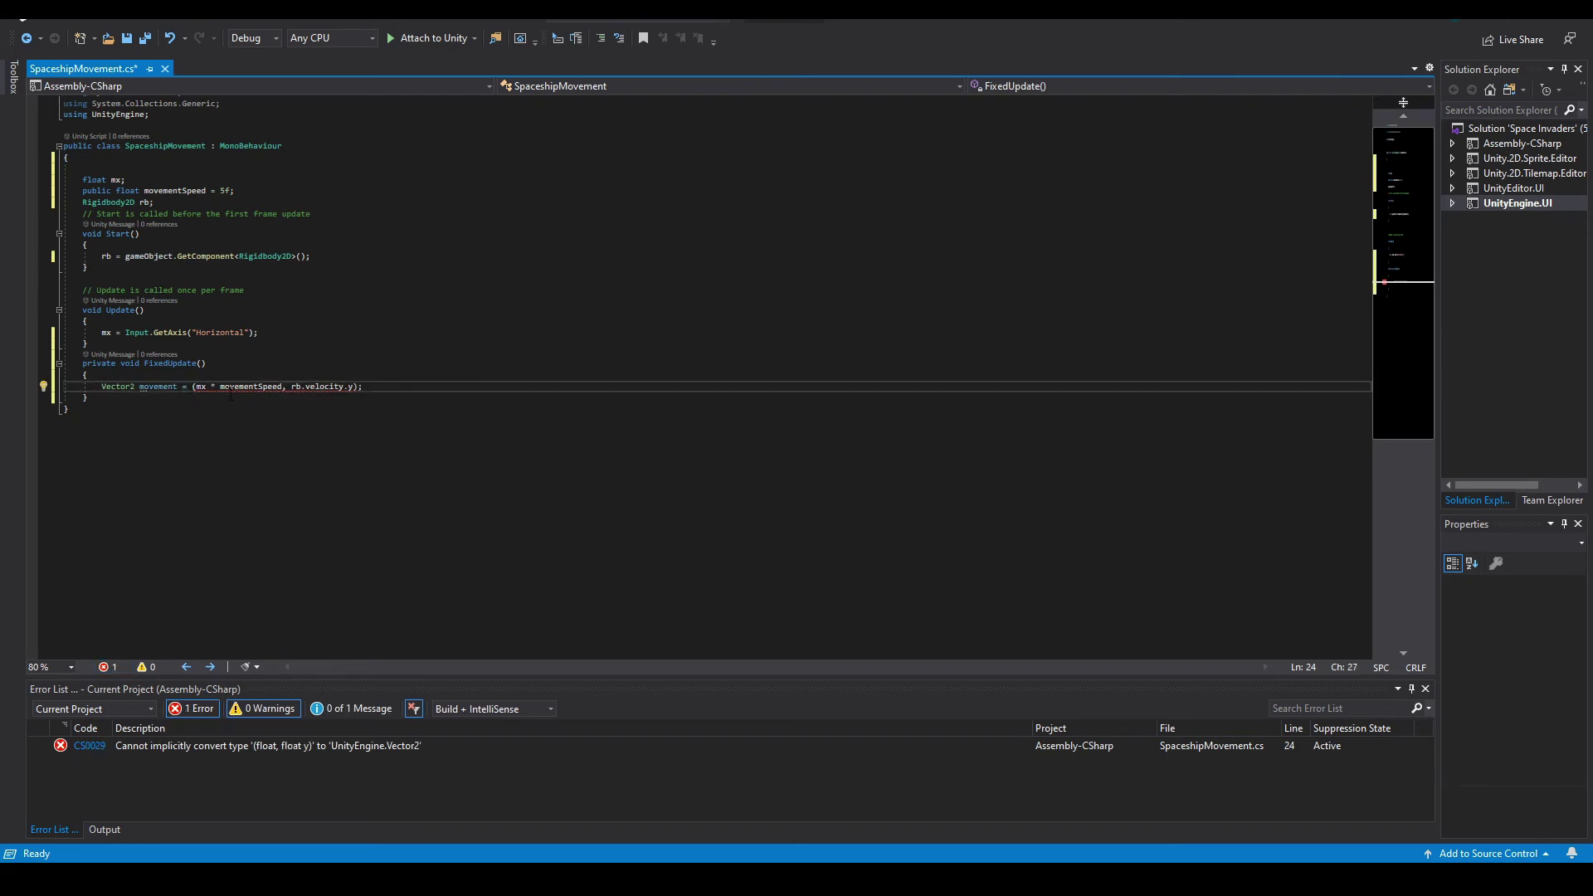
text(new V)
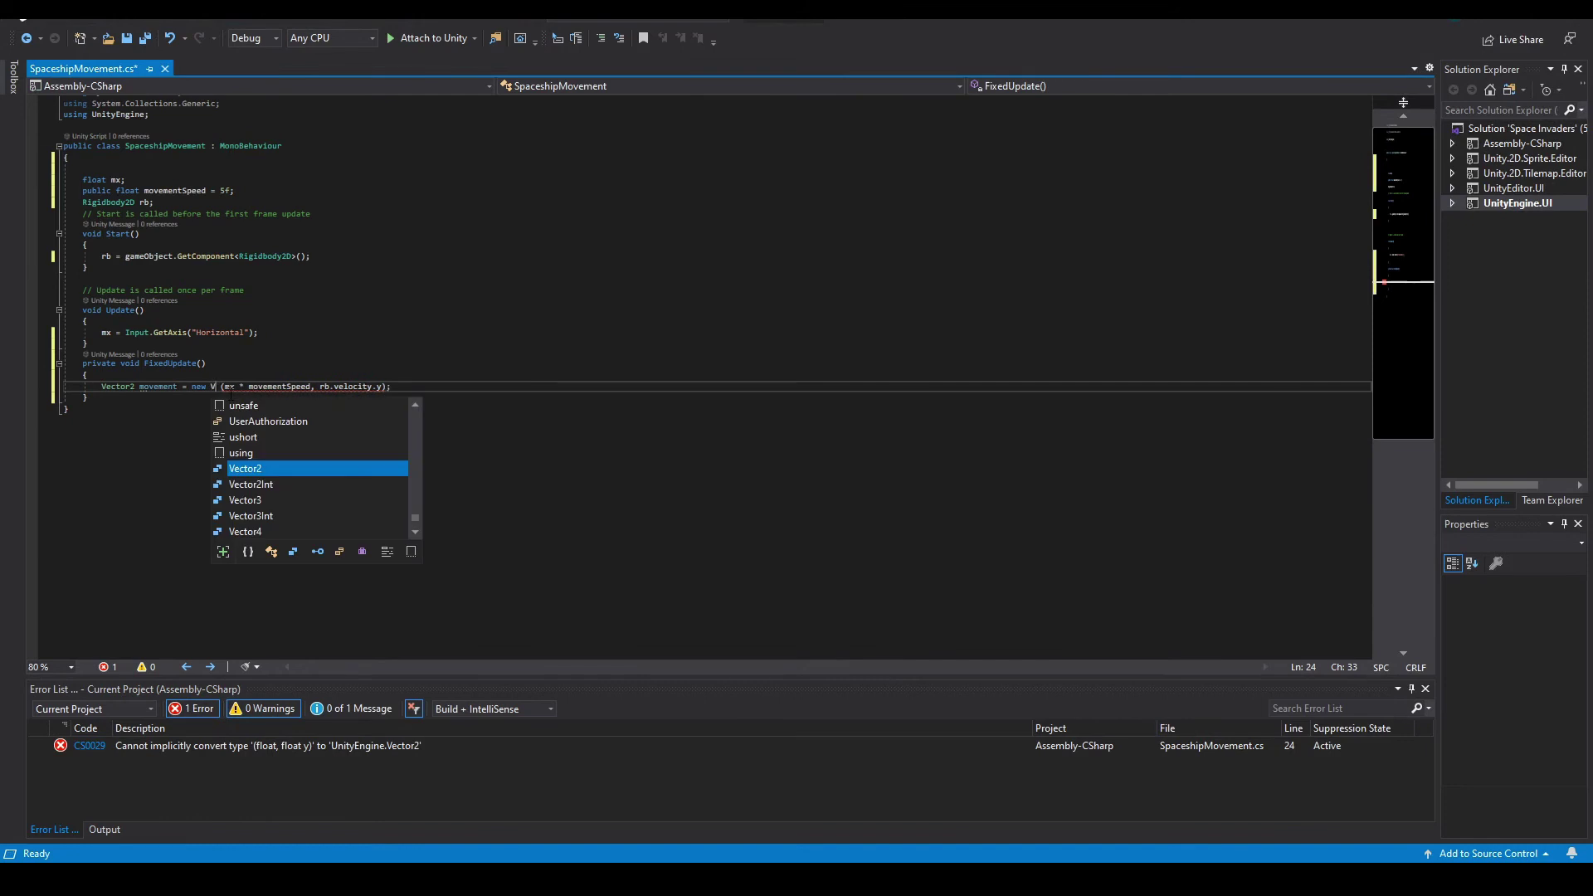
text(ector2)
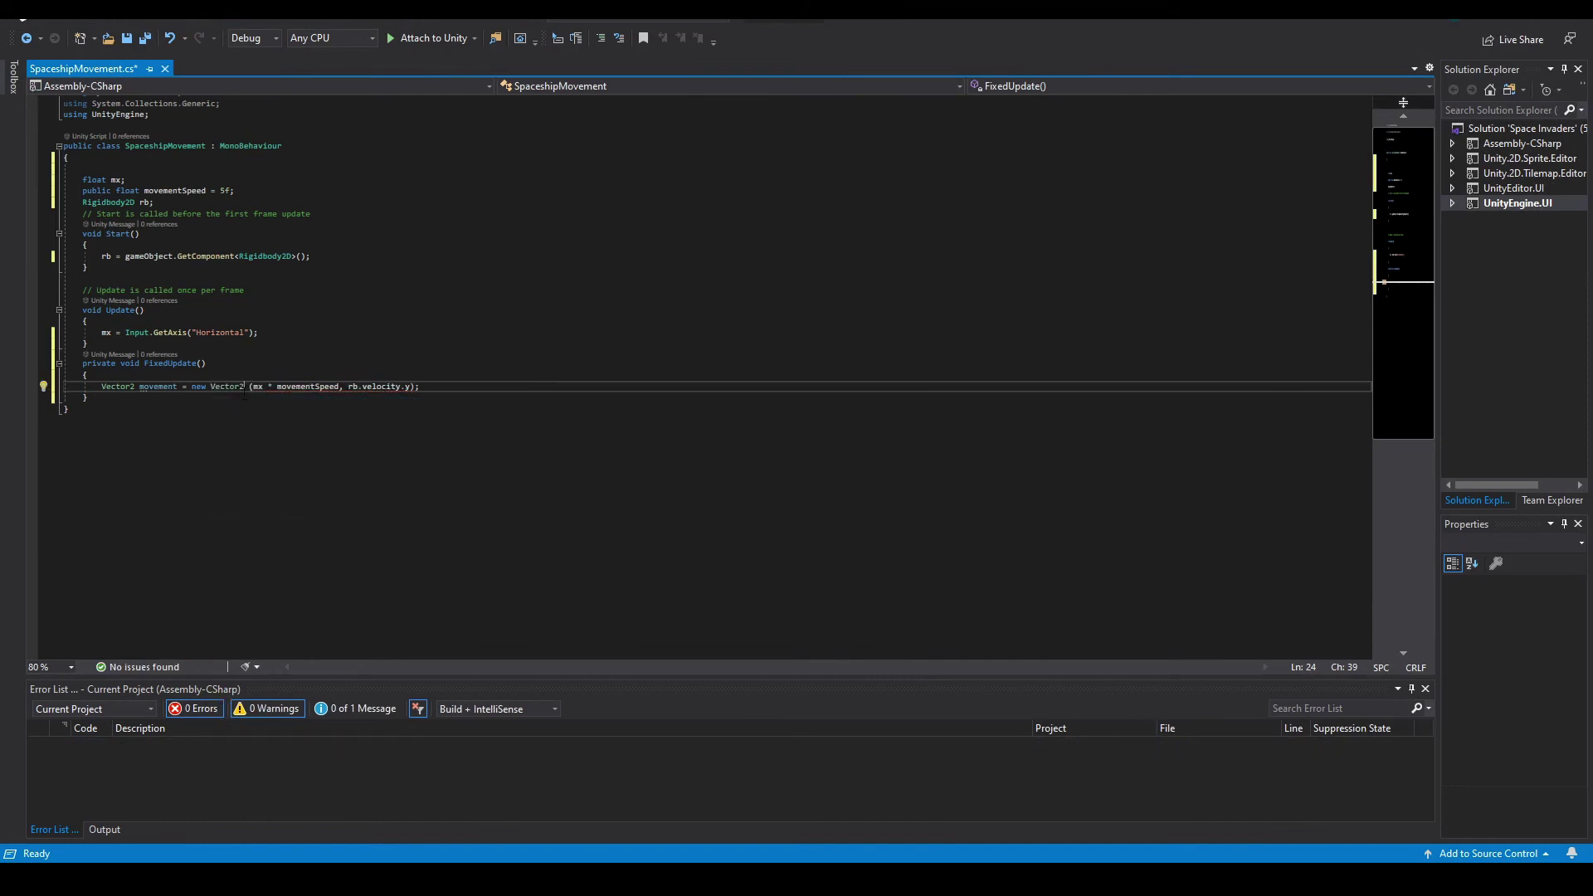
key(Delete)
Step: Below the movement line, set rb.velocity to movement and save the script
key(Return)
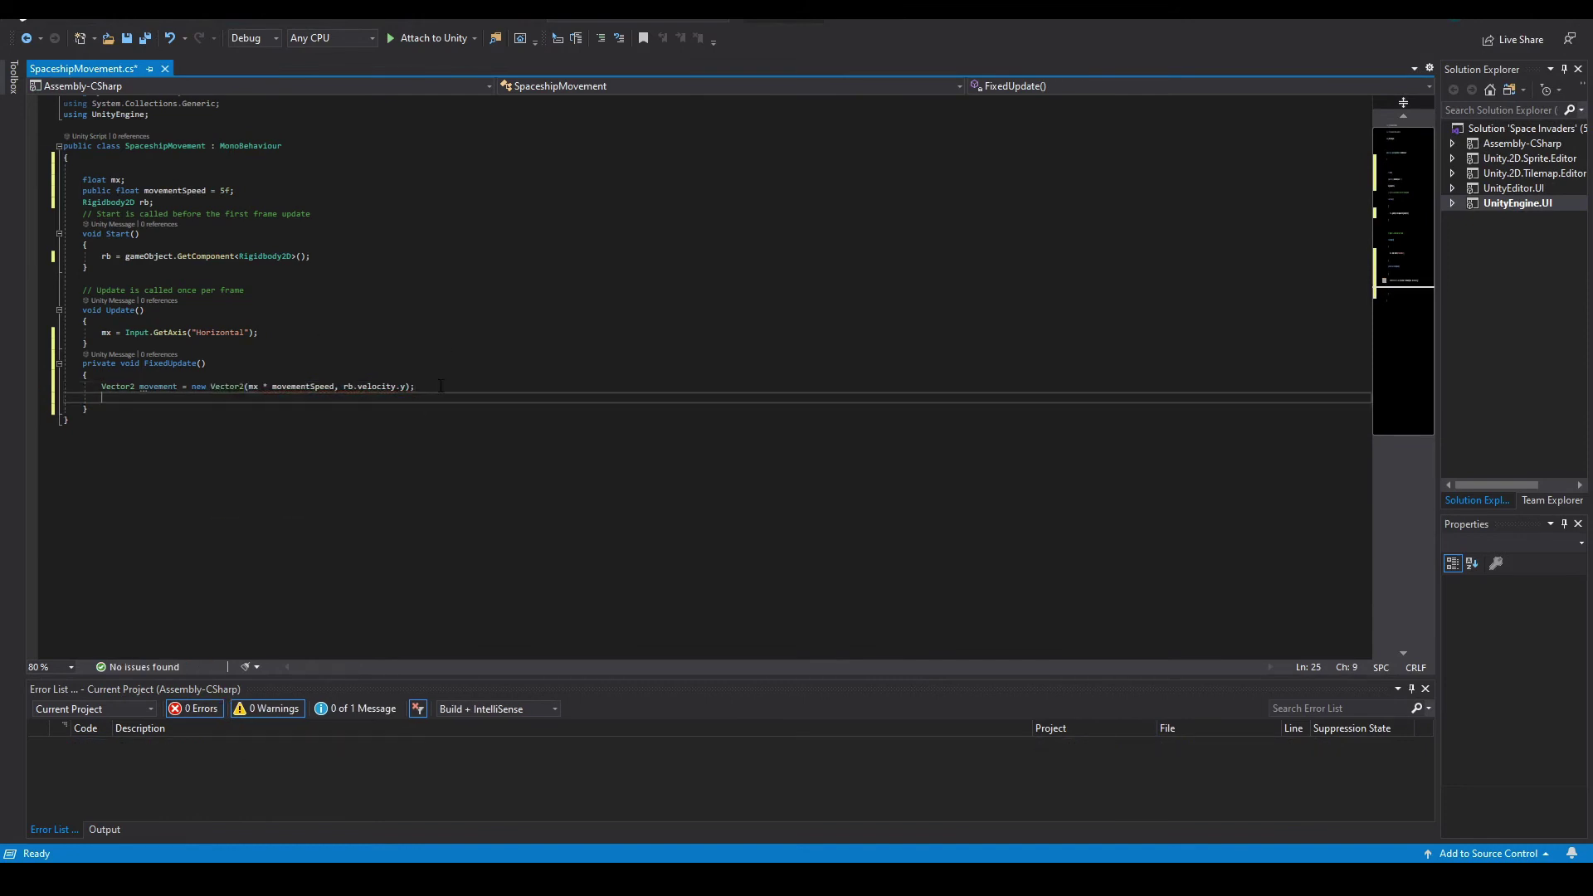
text(rb)
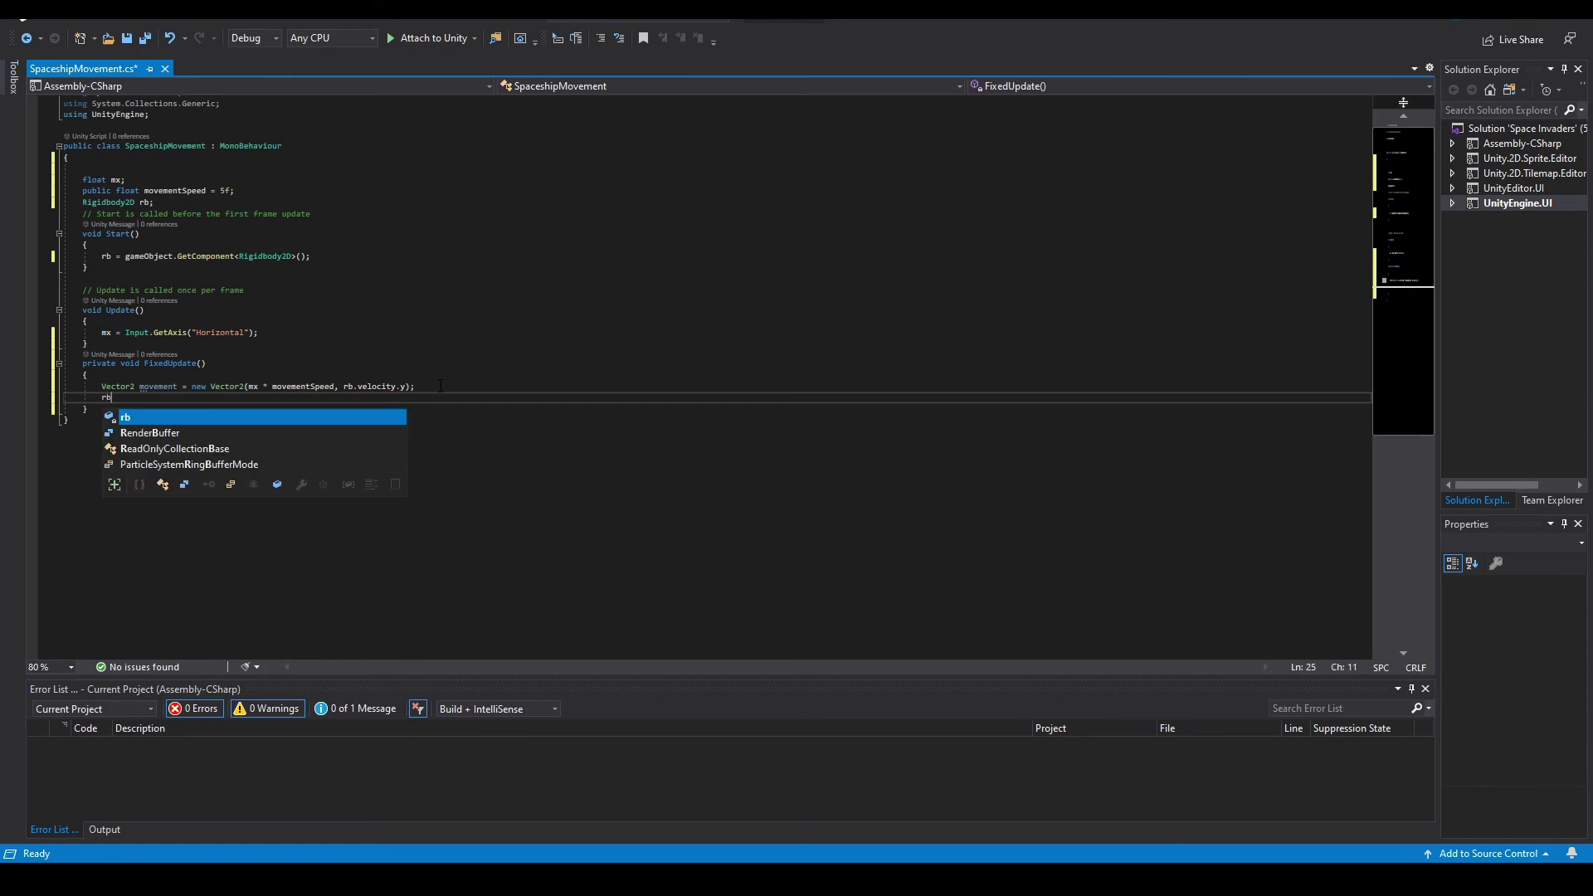
text(.velocity = )
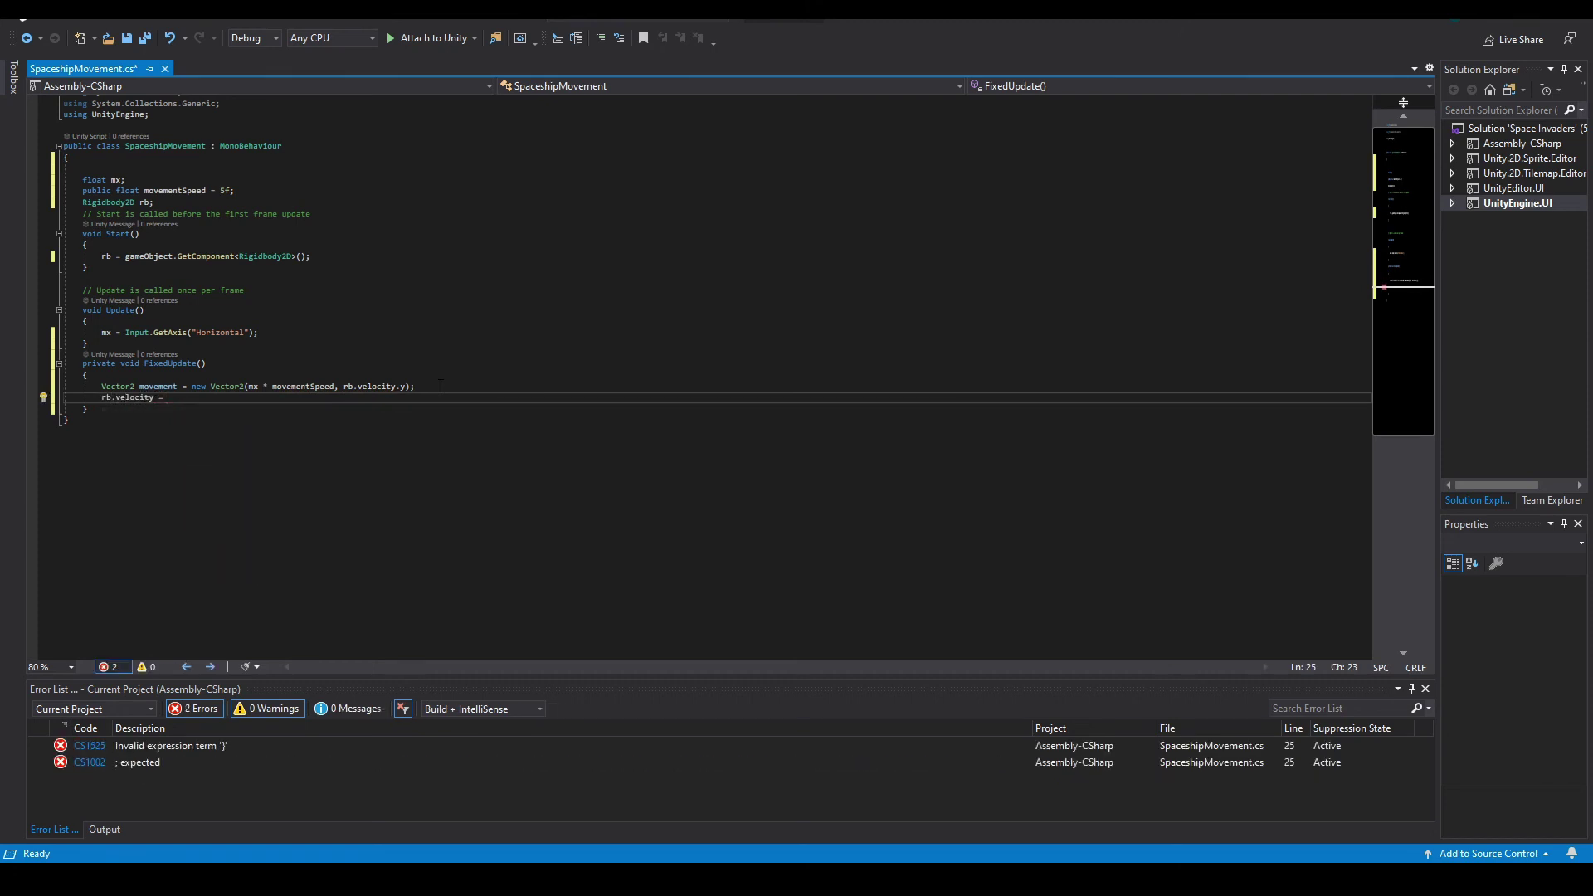
text(movement;)
key(ctrl+s)
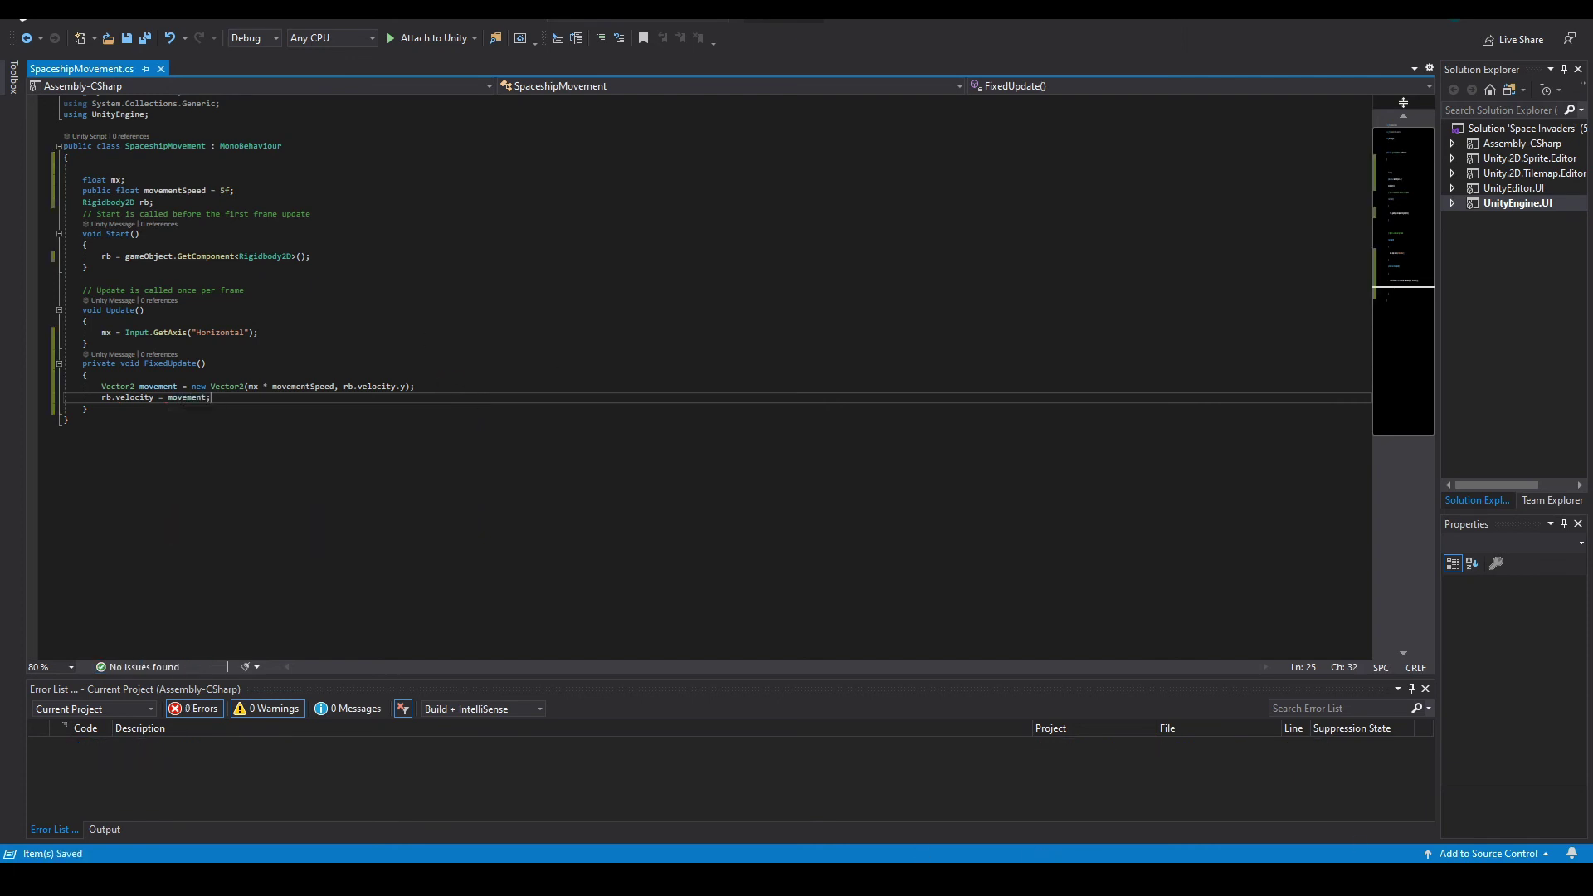
Step: Switch to Unity, run the game and test moving the spaceship left and right
key(alt+Tab)
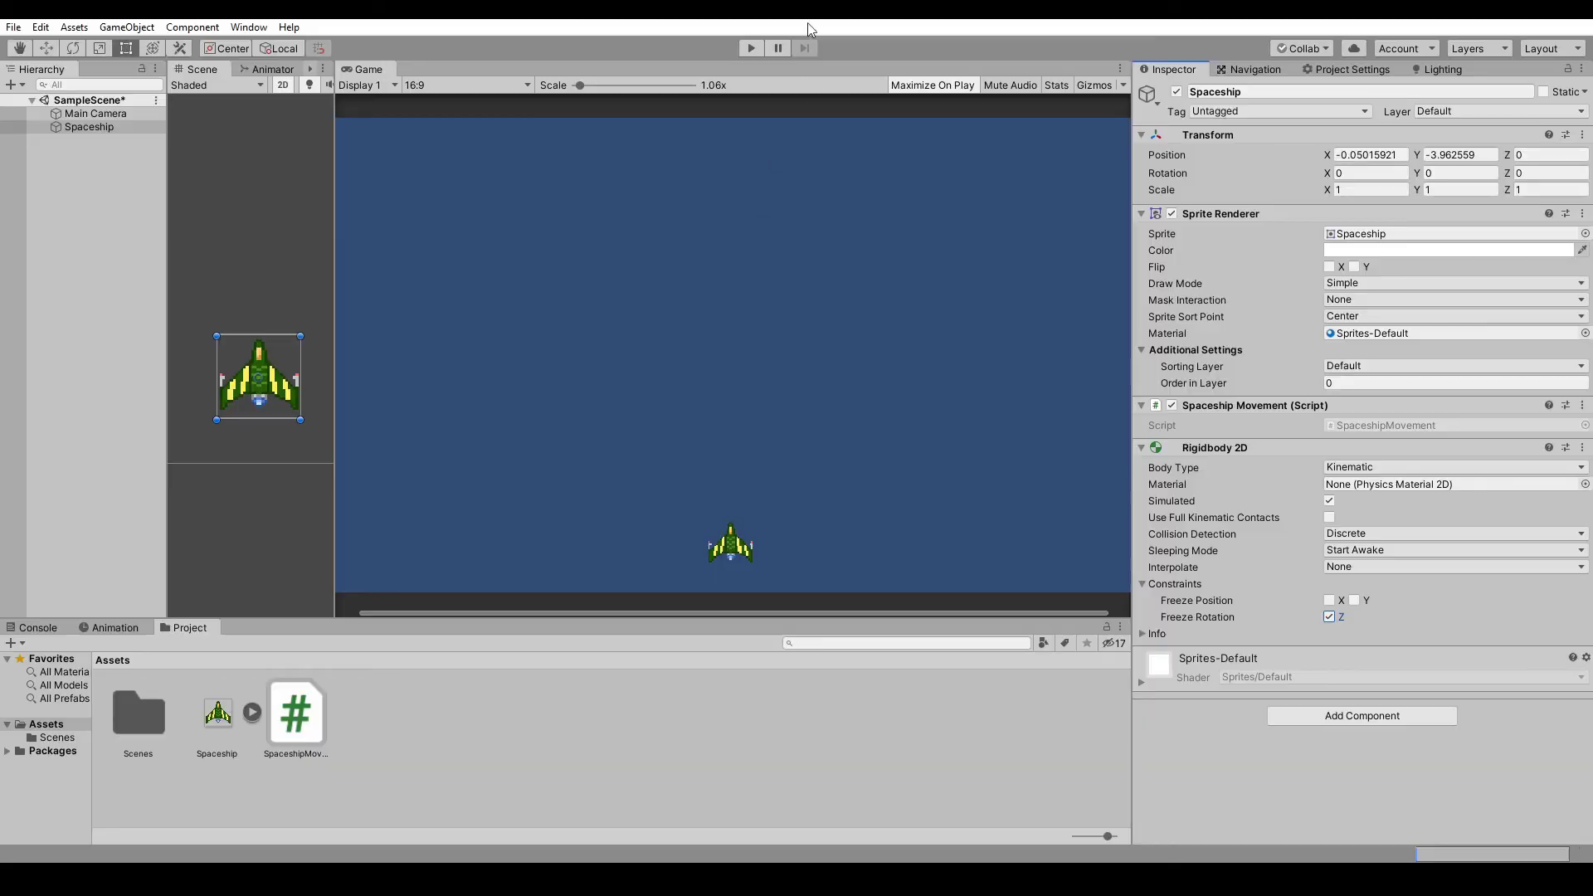
click(749, 49)
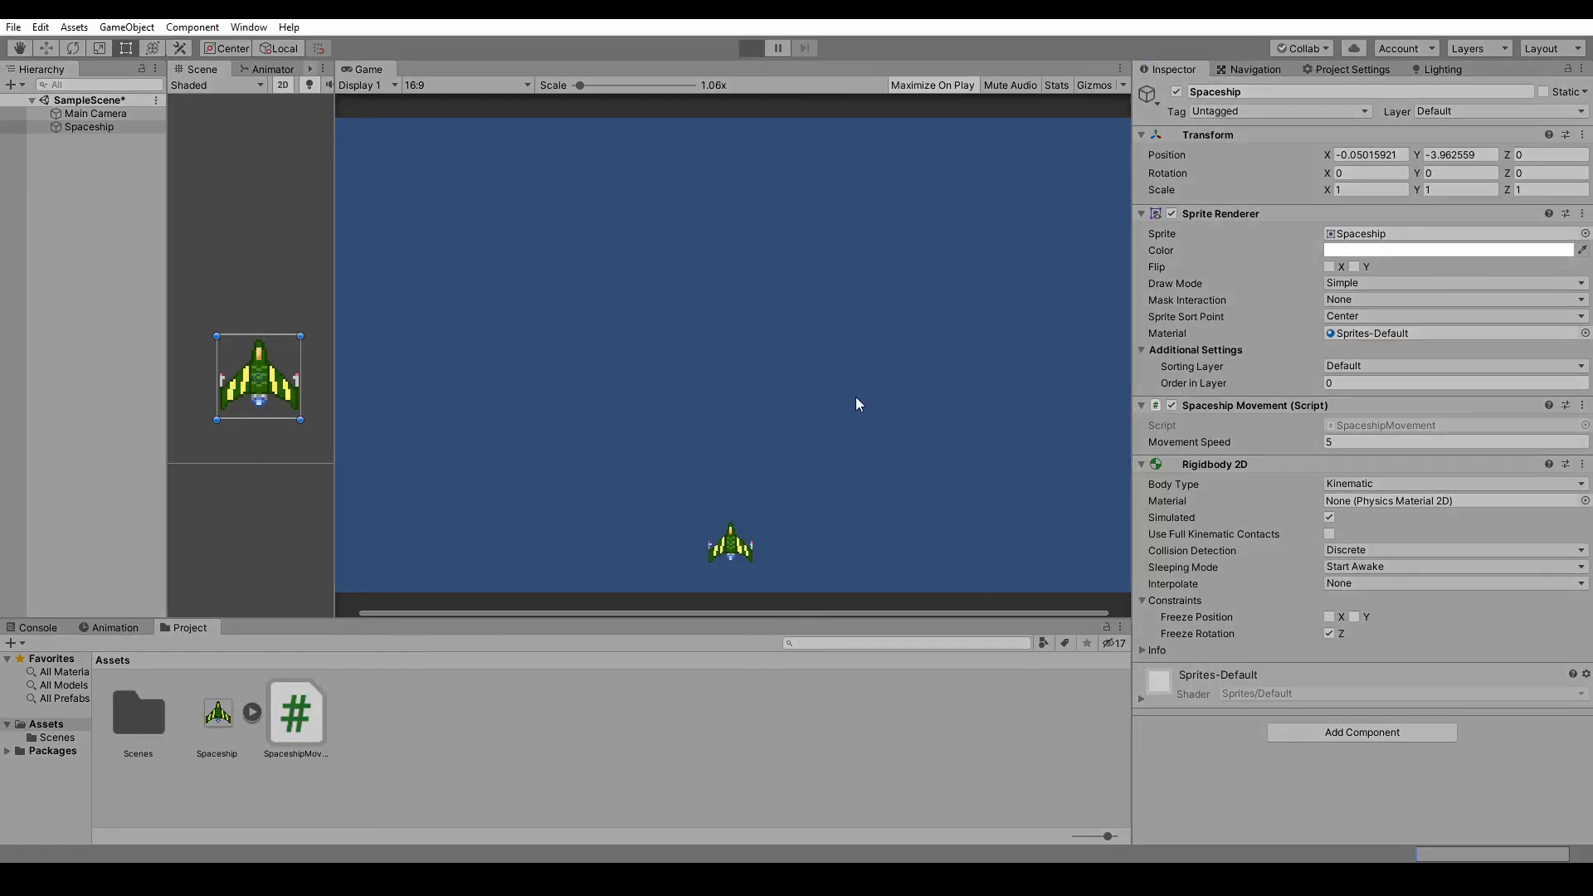
key(Right)
key(Left)
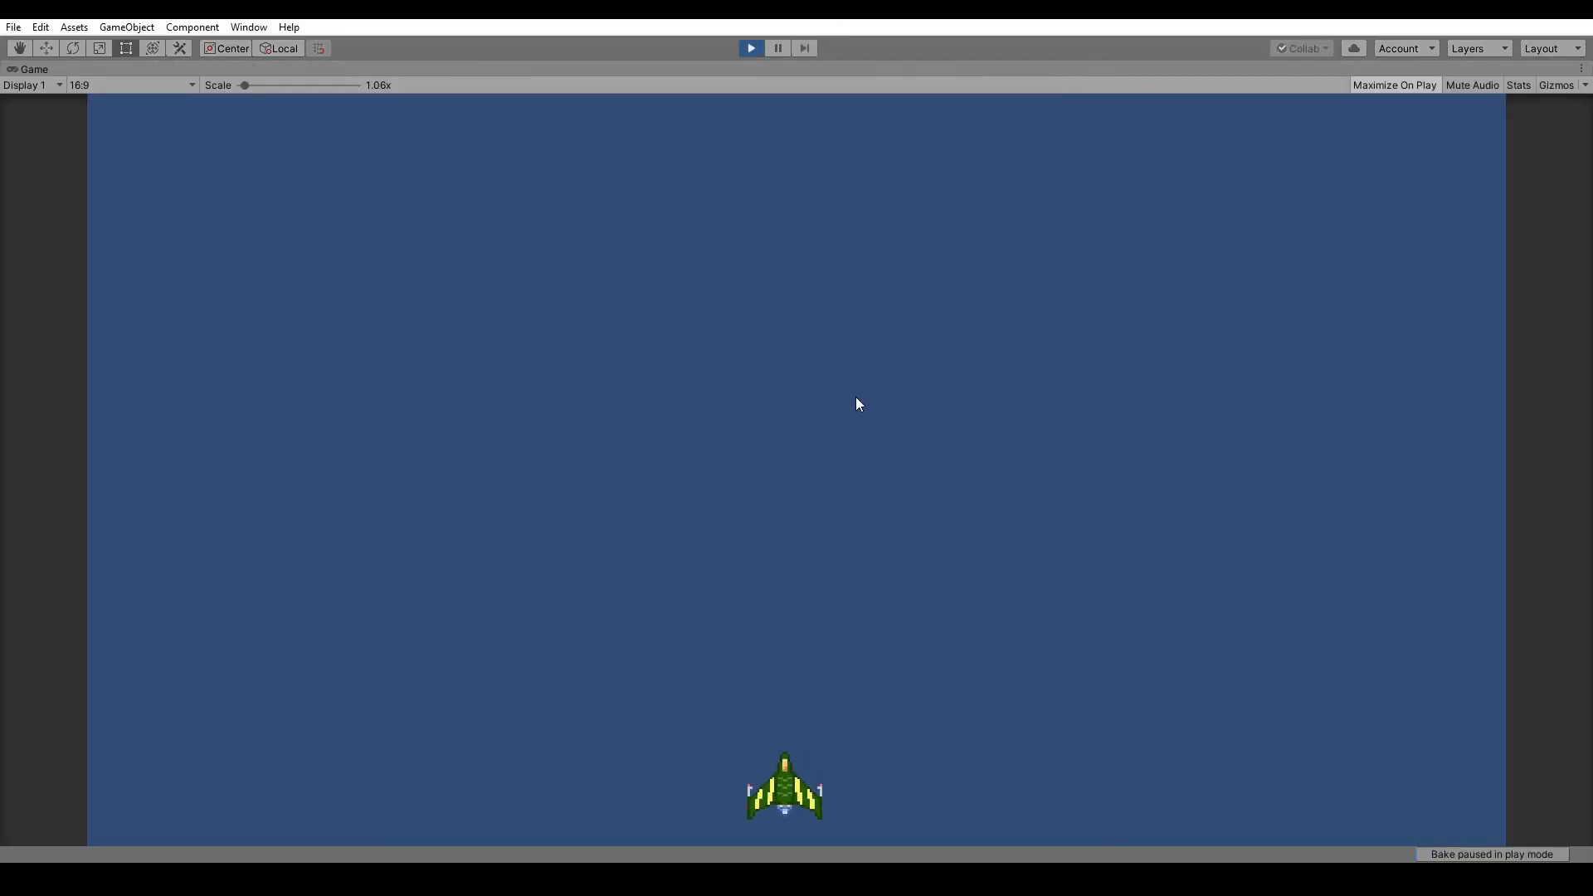
key(Left)
key(Right)
key(Left)
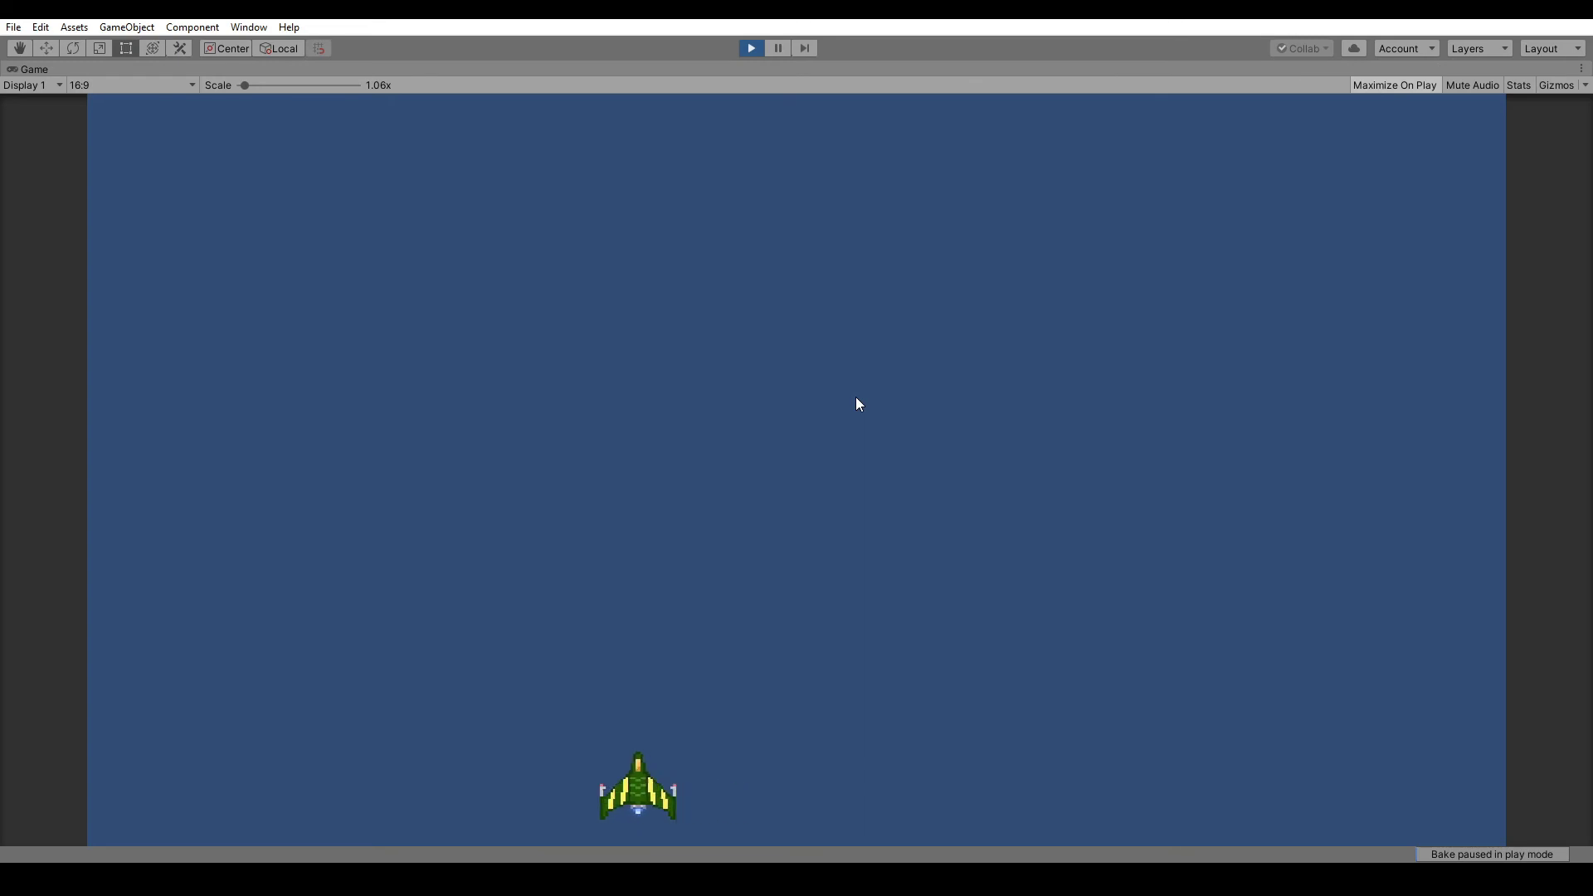
Step: Steer the spaceship back and forth across the running game to judge its speed, and stop play mode
key(Right)
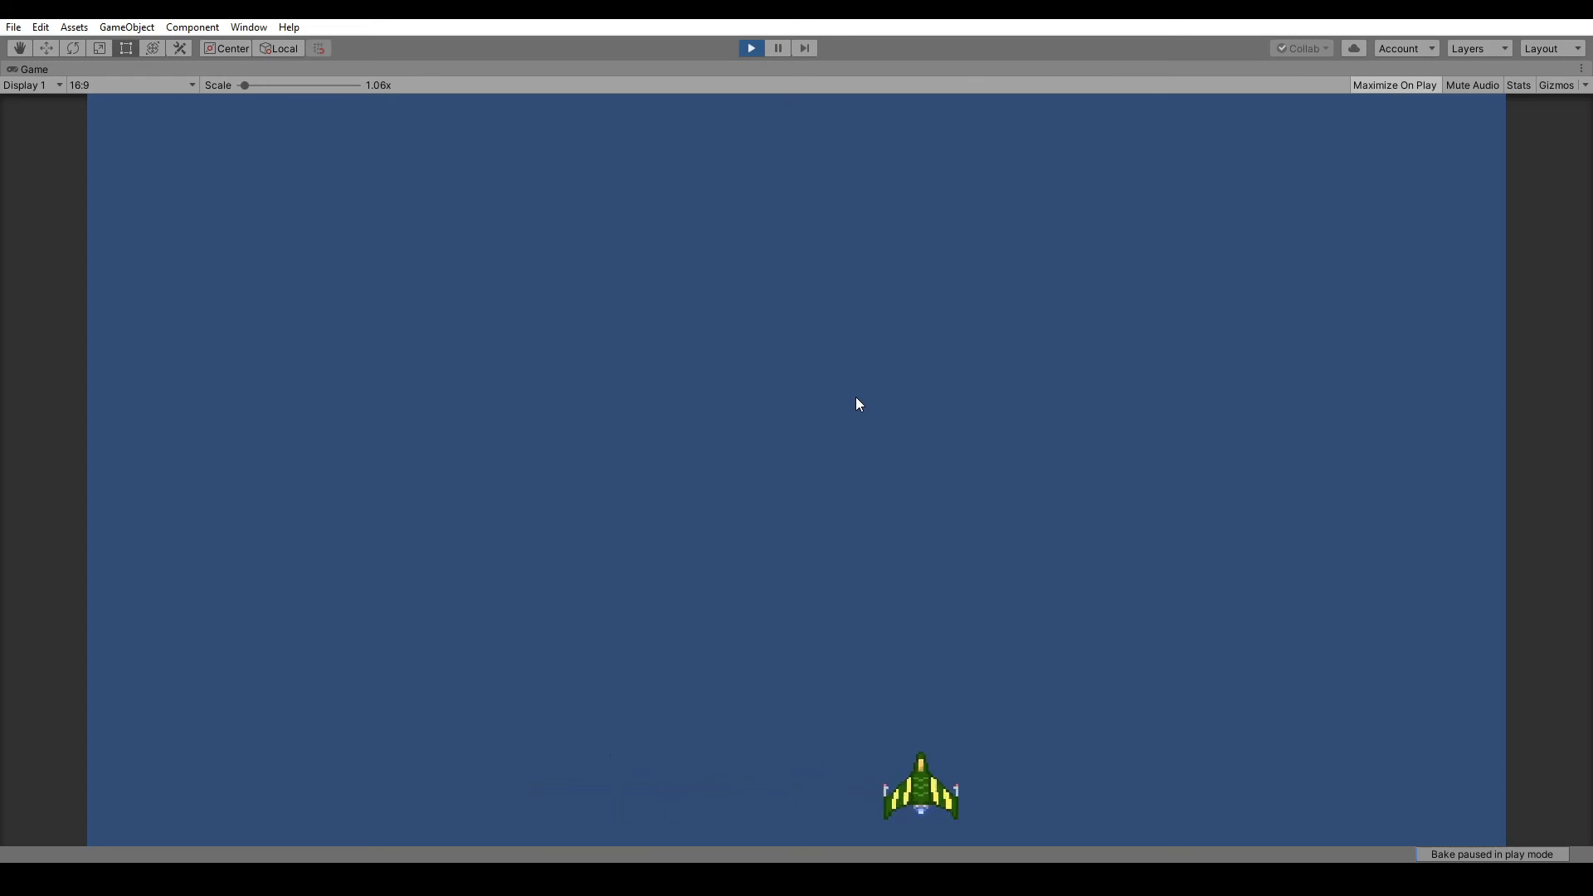
key(Left)
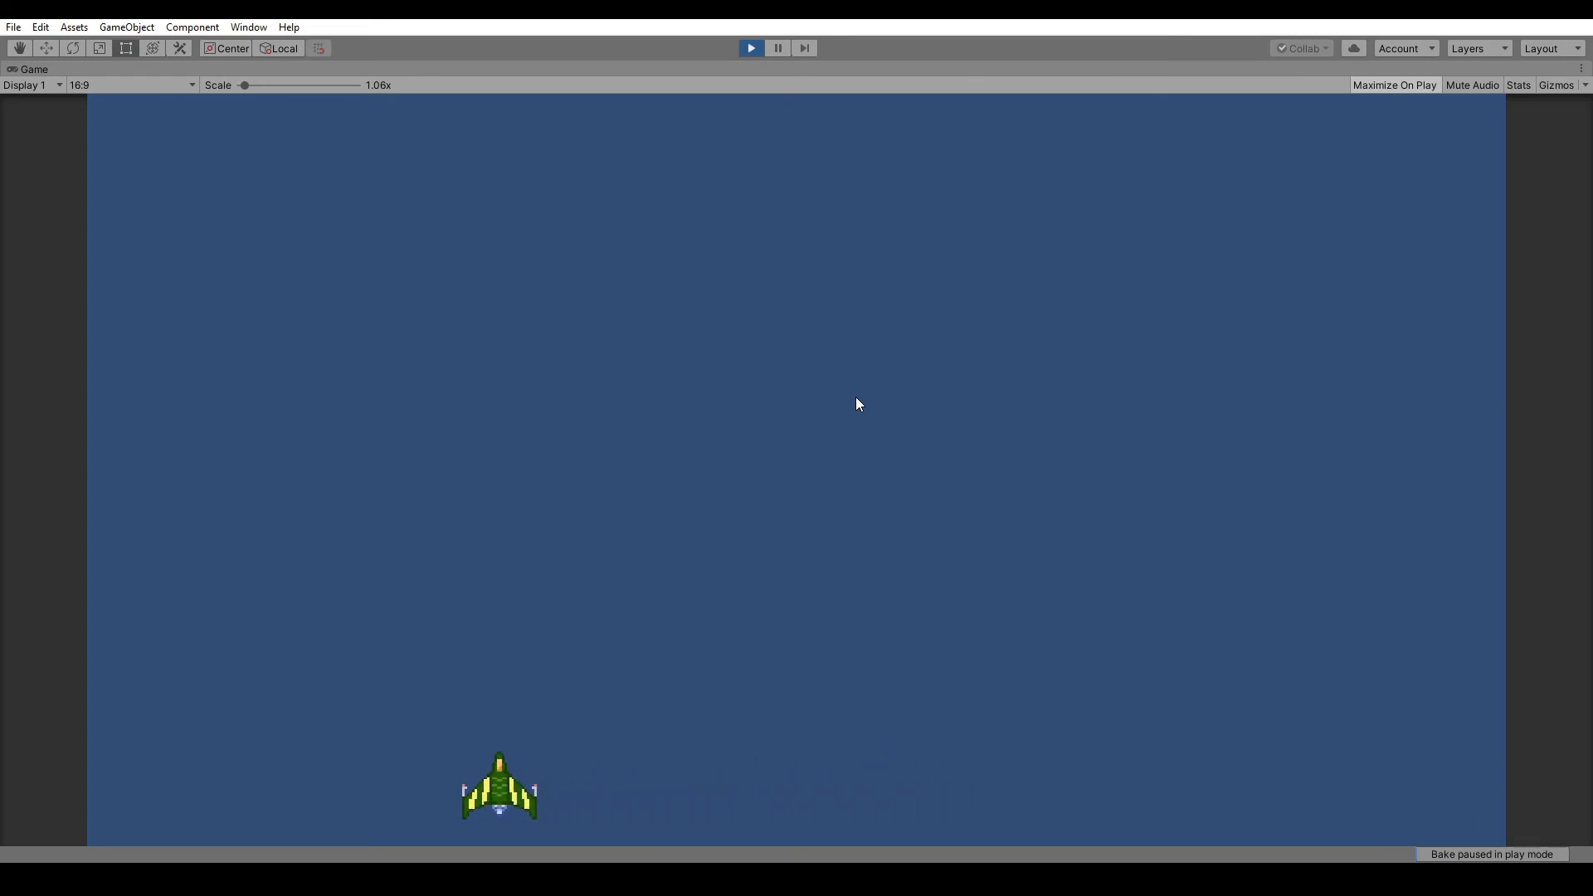
key(Right)
key(Left)
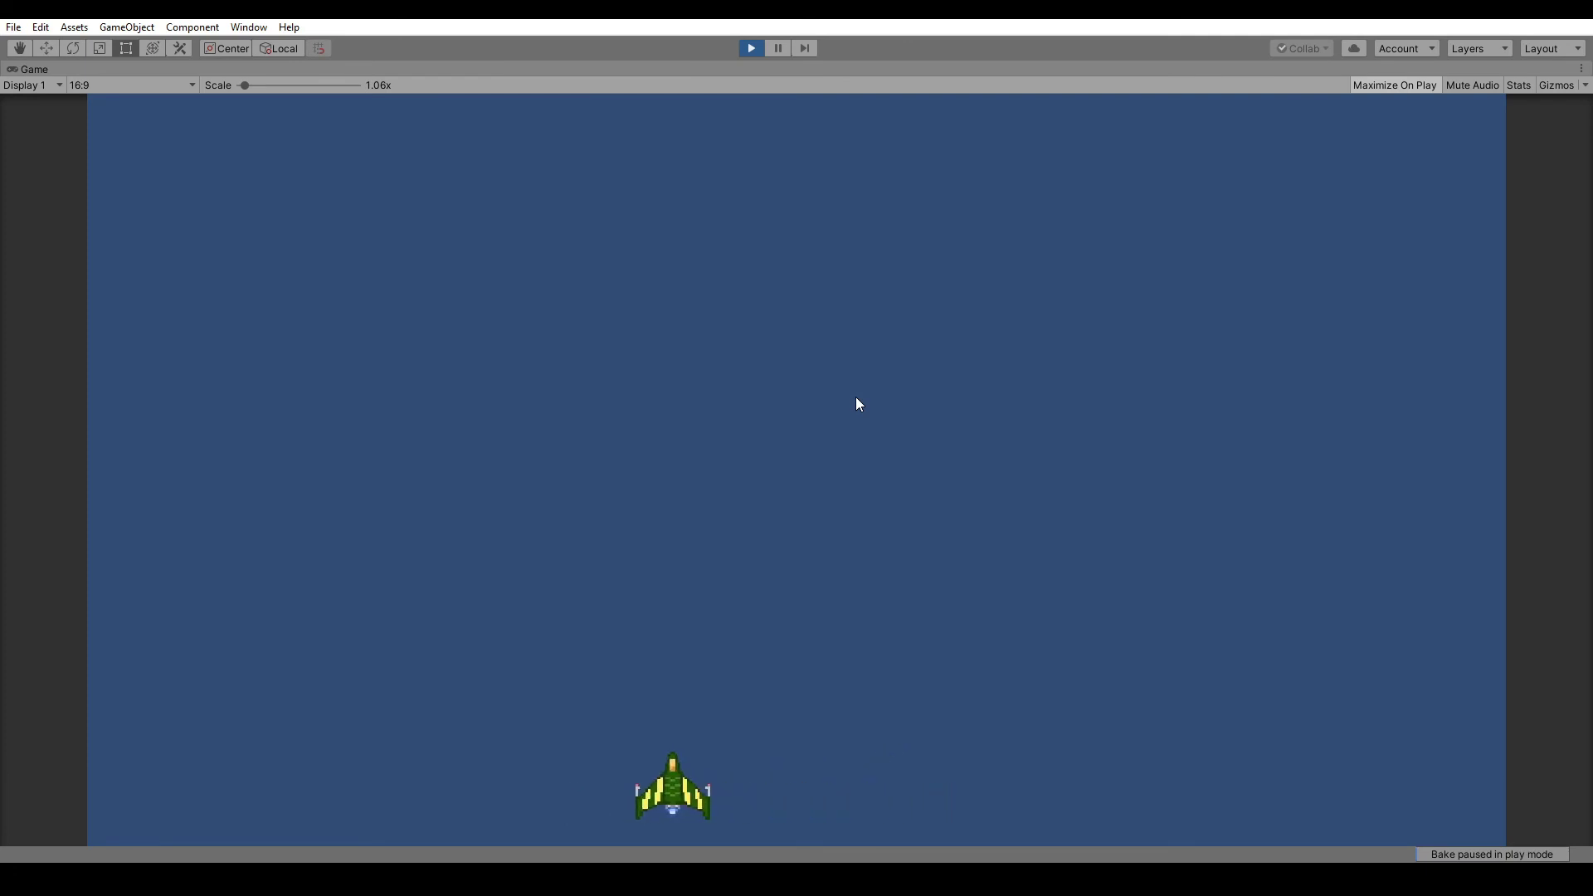
key(Right)
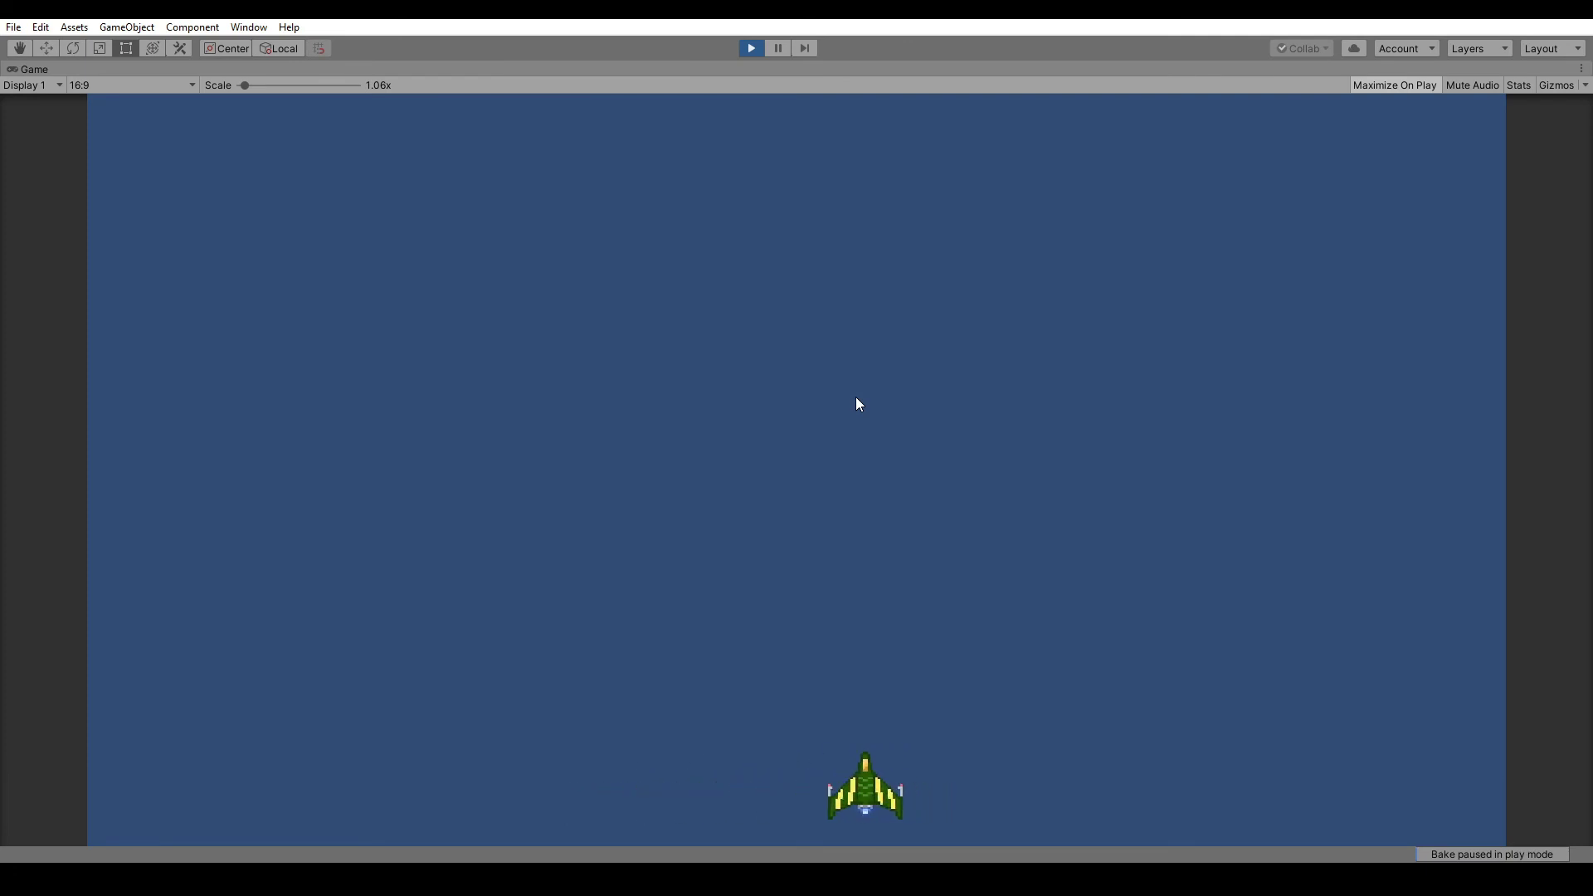
key(Left)
key(Right)
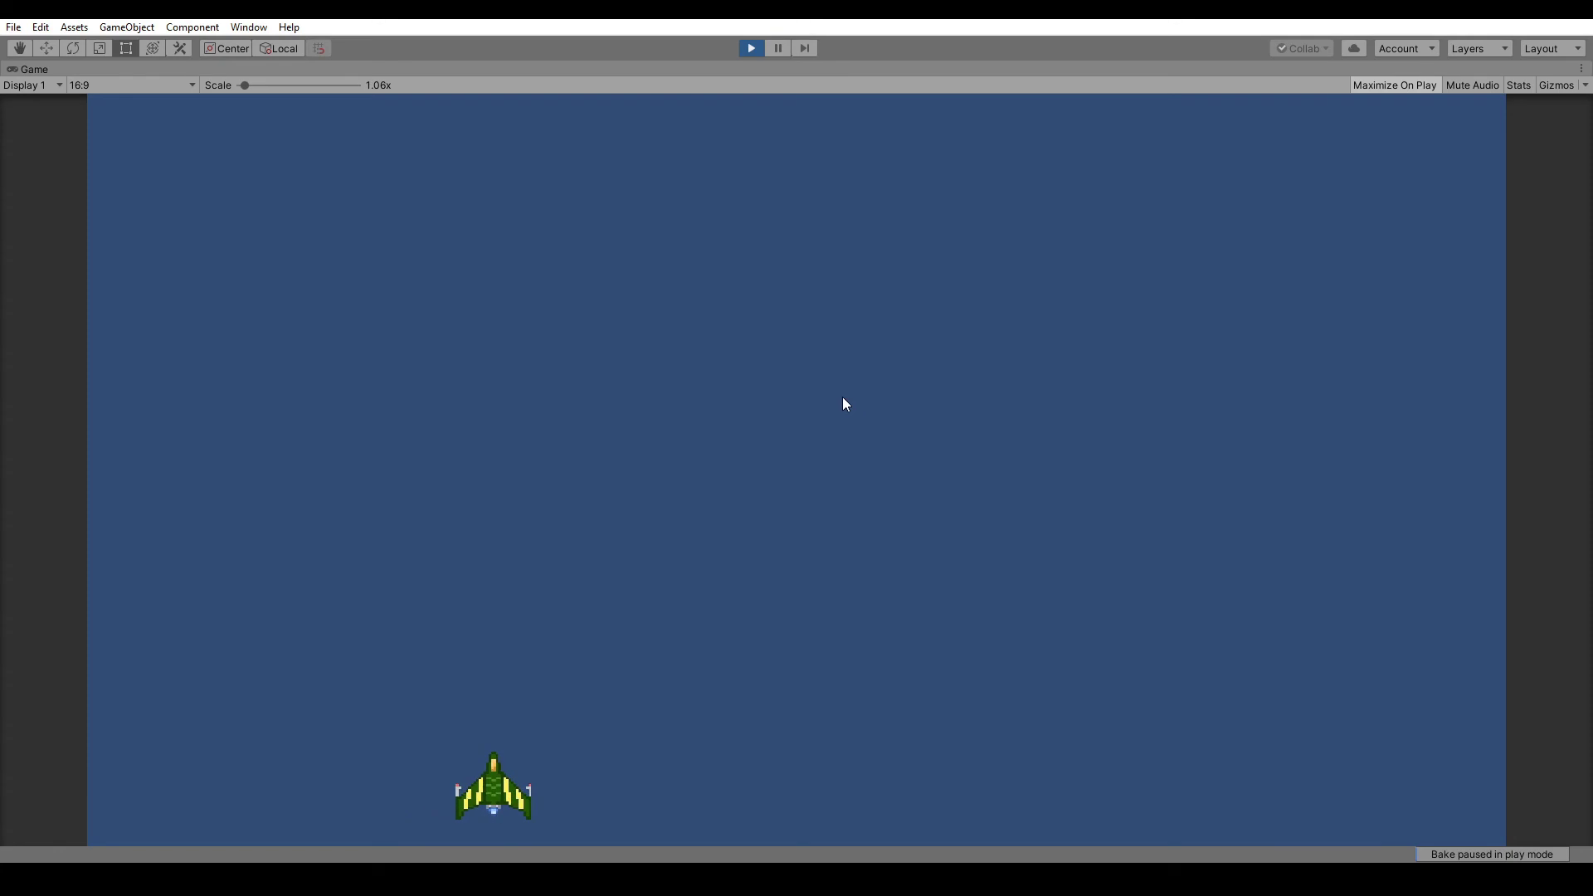
key(Left)
key(Right)
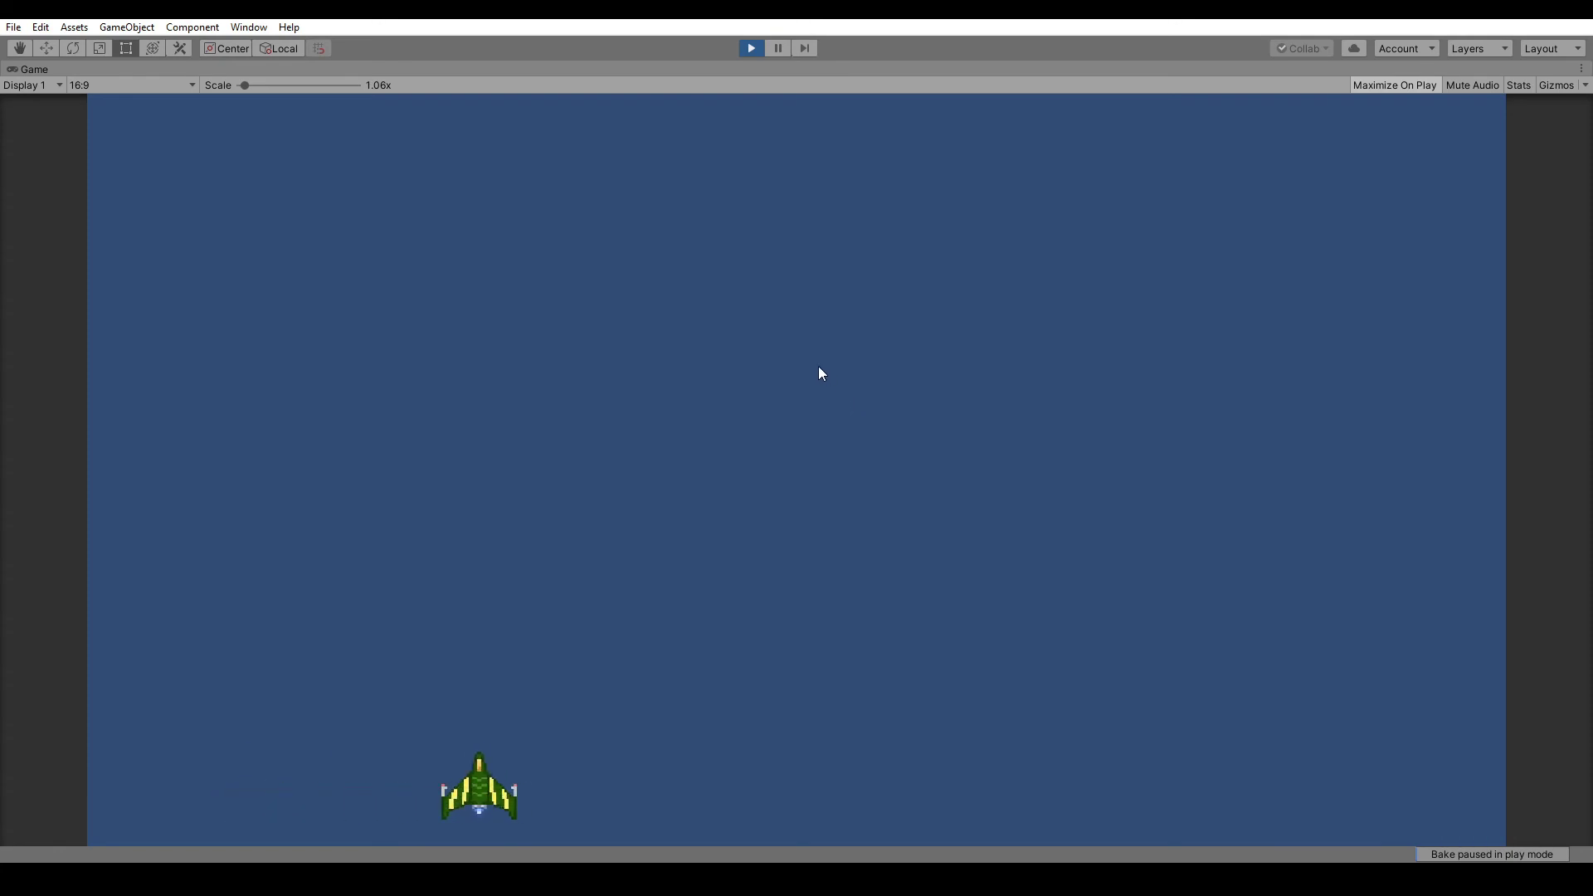
key(Right)
click(751, 48)
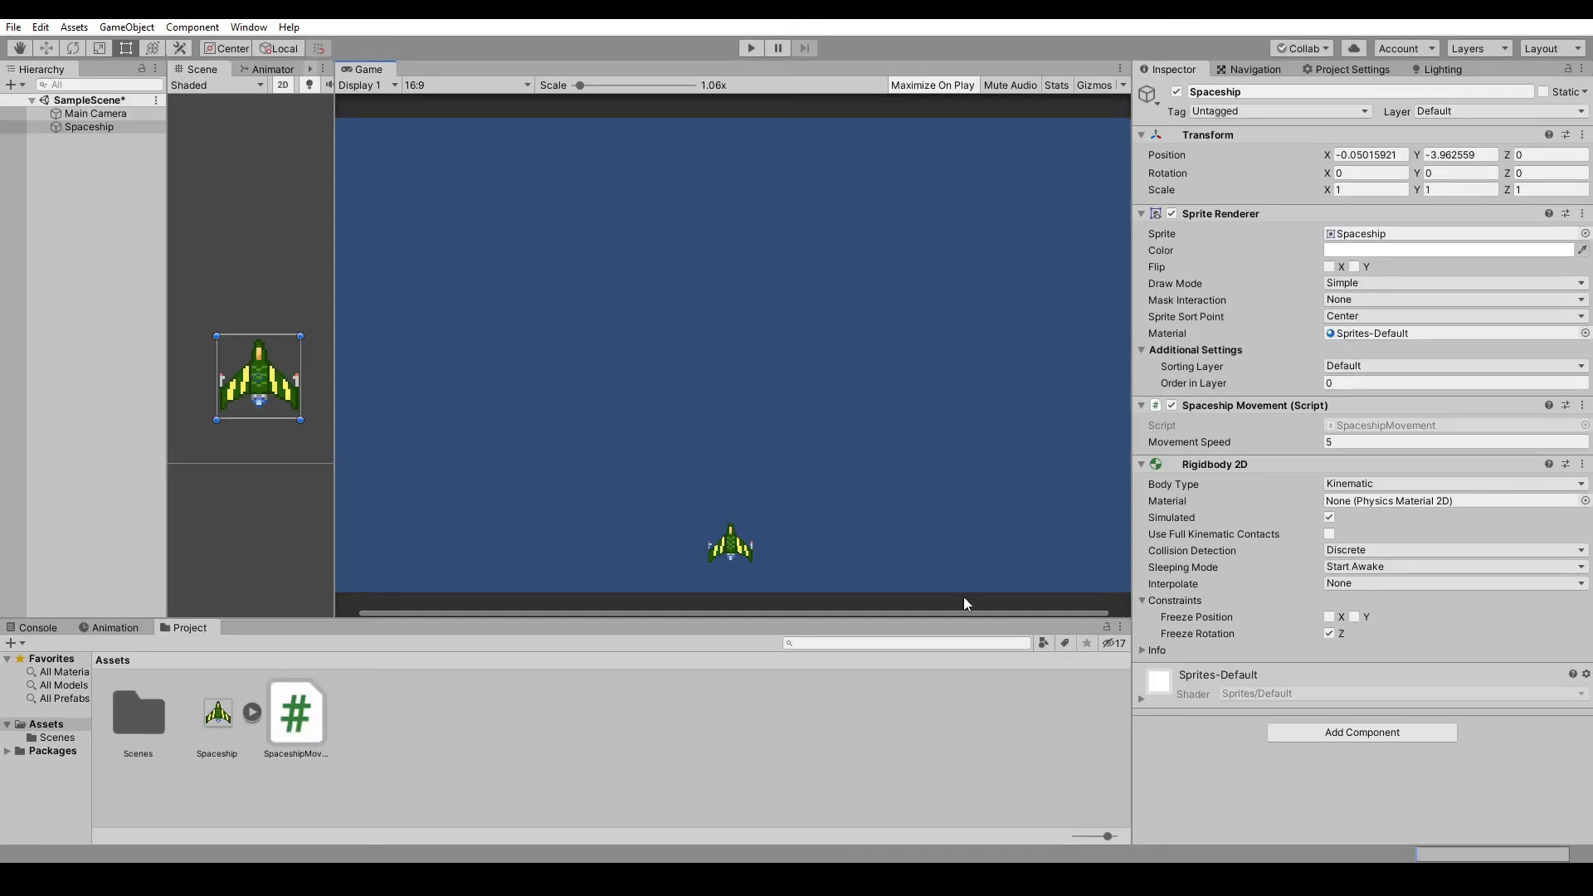
Step: Set the spaceship's Movement Speed to 7.5, test the horizontal movement in play mode, and stop the game
click(1373, 445)
text(7.)
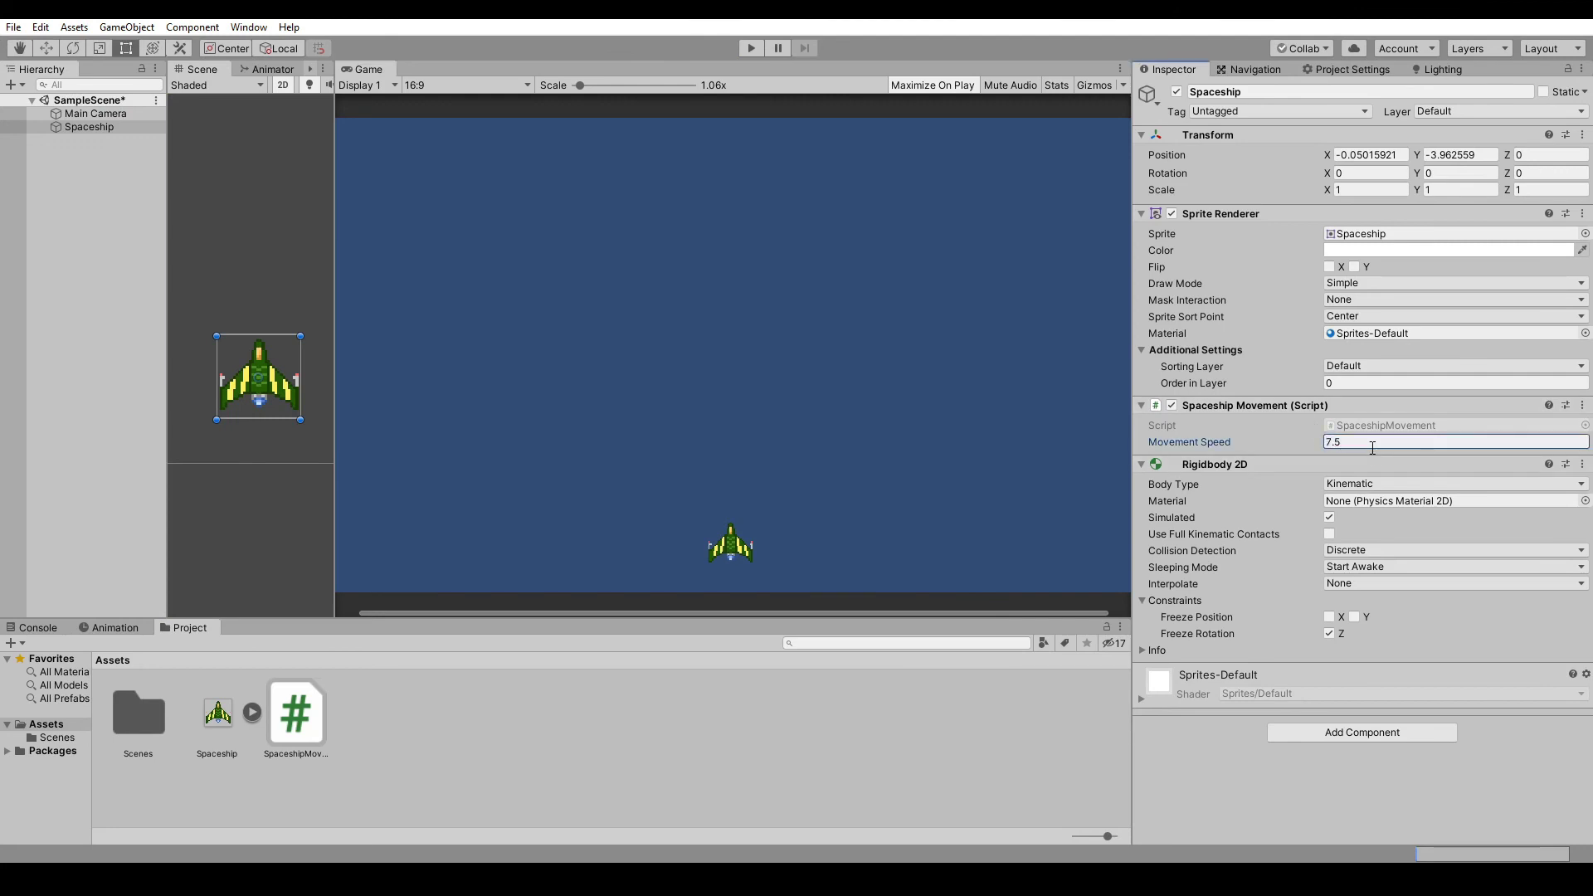
click(751, 49)
key(Left)
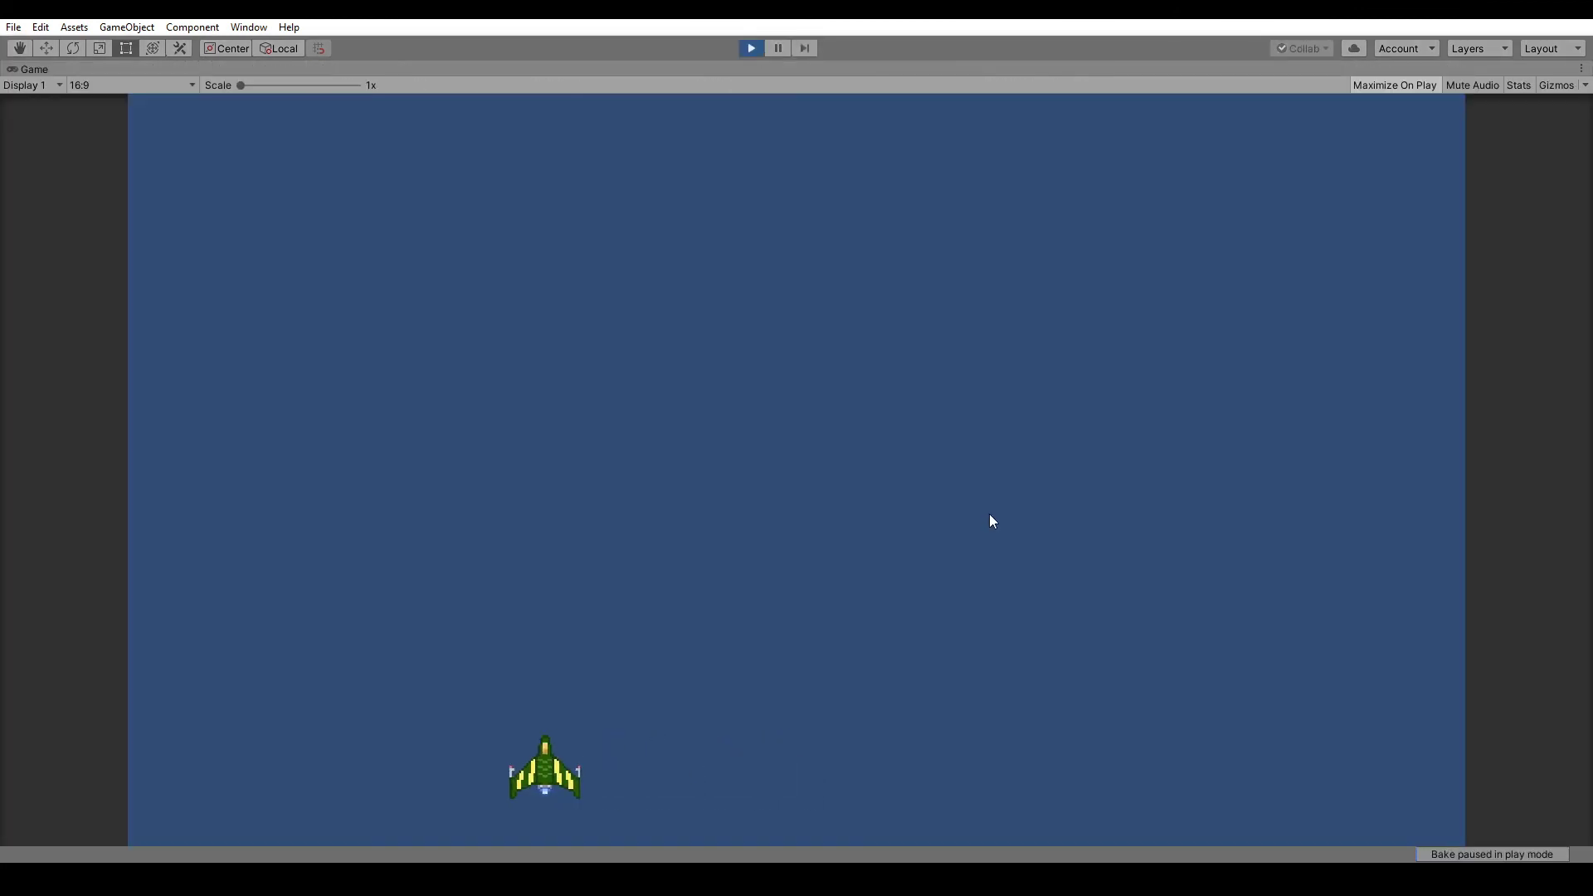
key(Right)
key(ctrl+p)
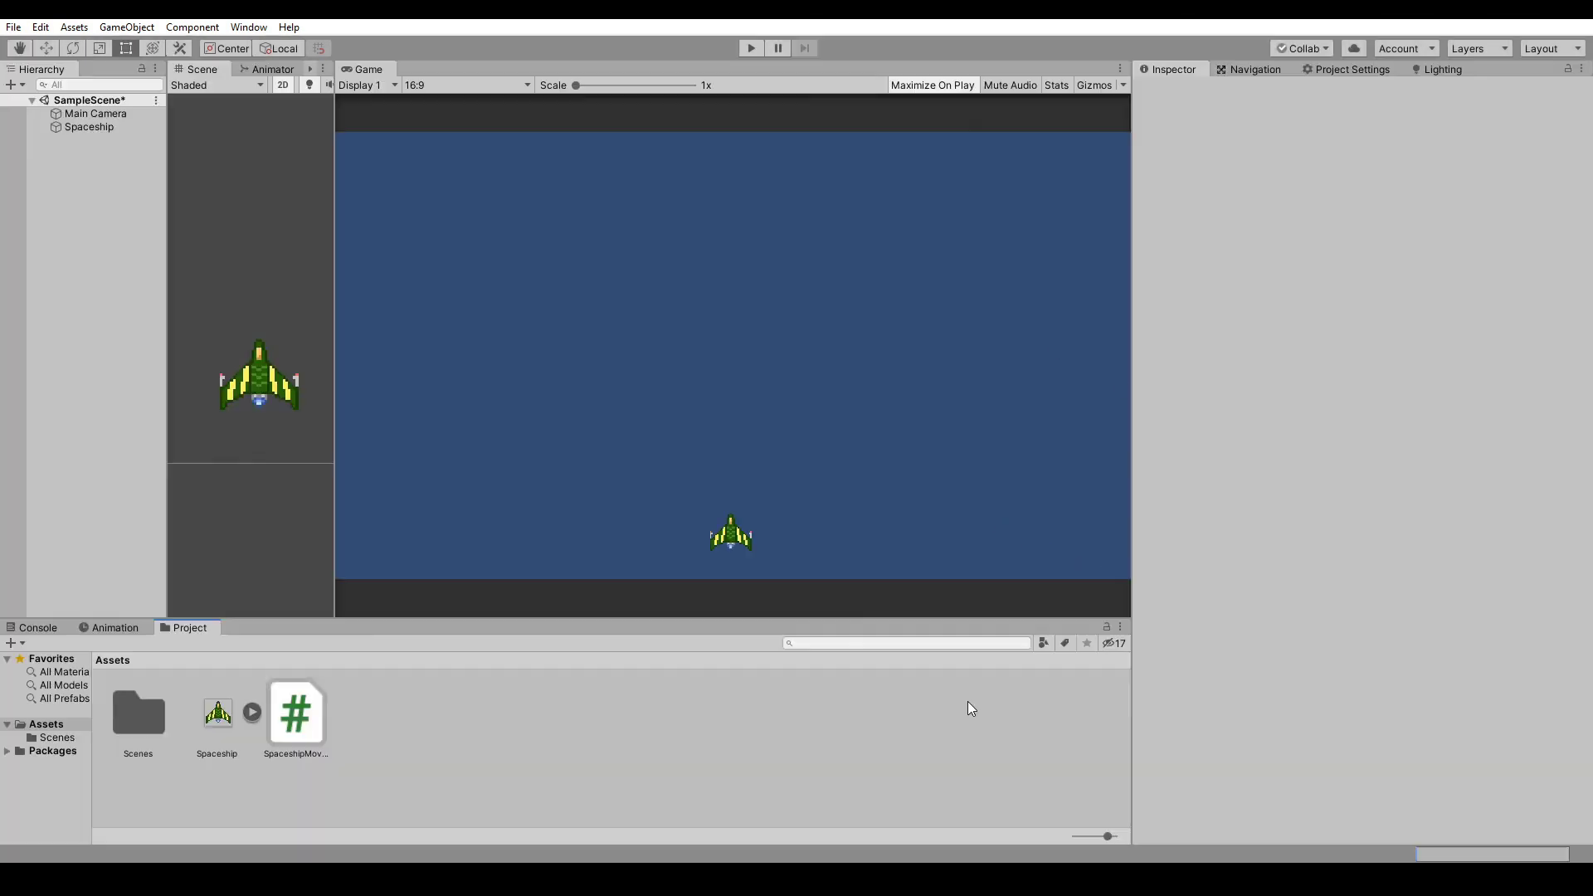